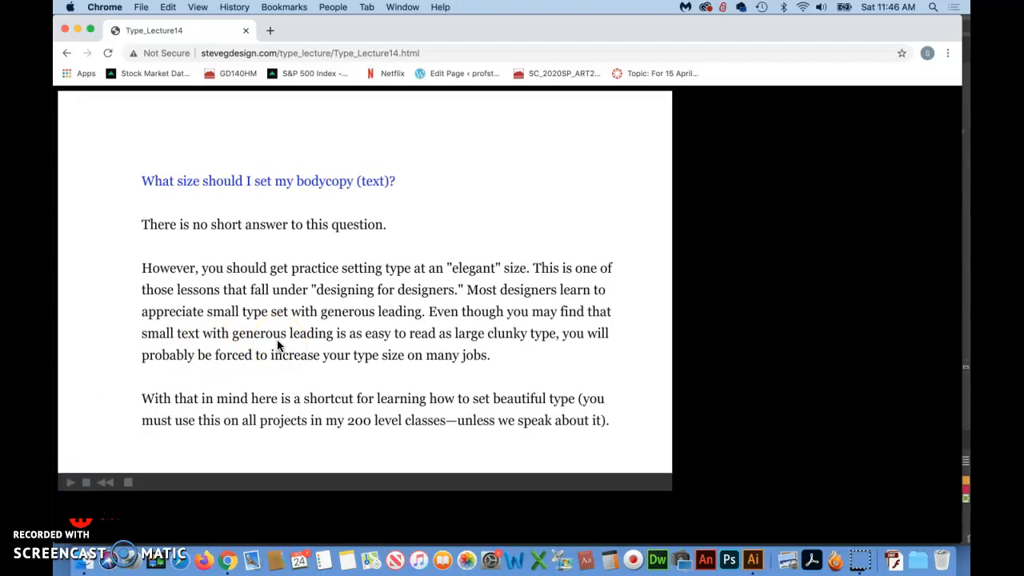
# Read the lecture slides on bodycopy size, the 9 point Times New Roman shortcut and the x-height comparison of three typefaces
pyautogui.click(349, 300)
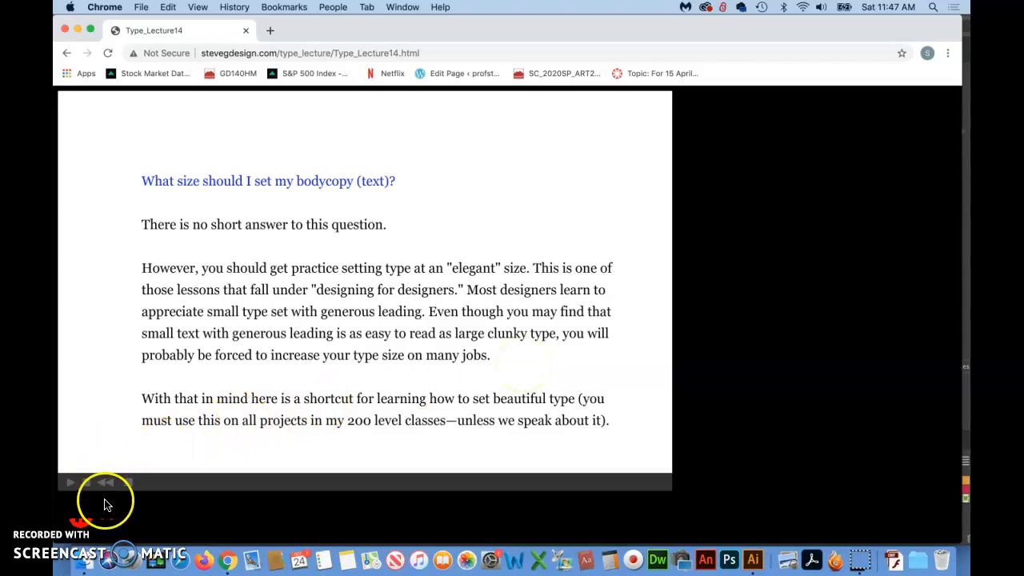
pyautogui.click(71, 486)
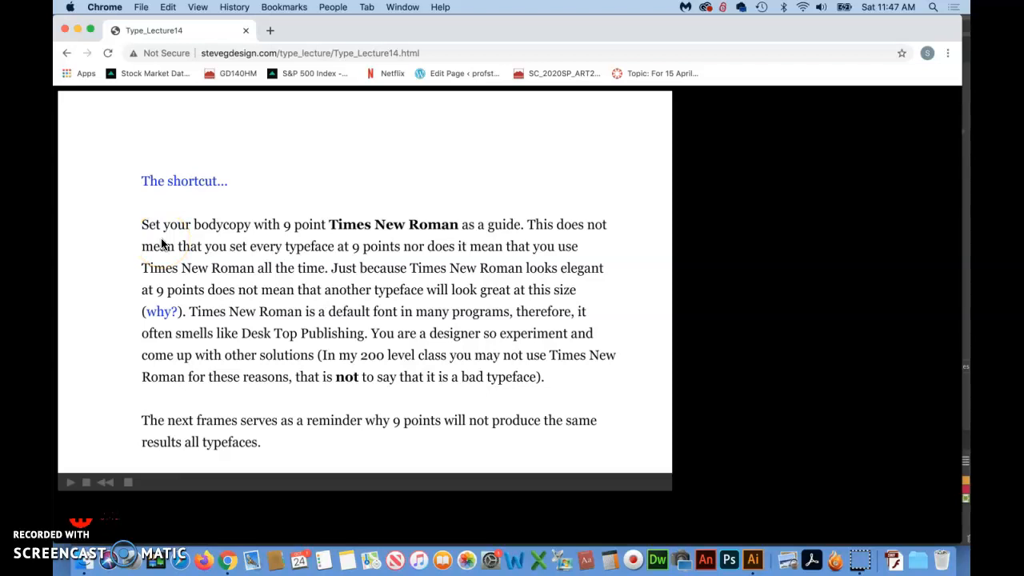
pyautogui.click(79, 520)
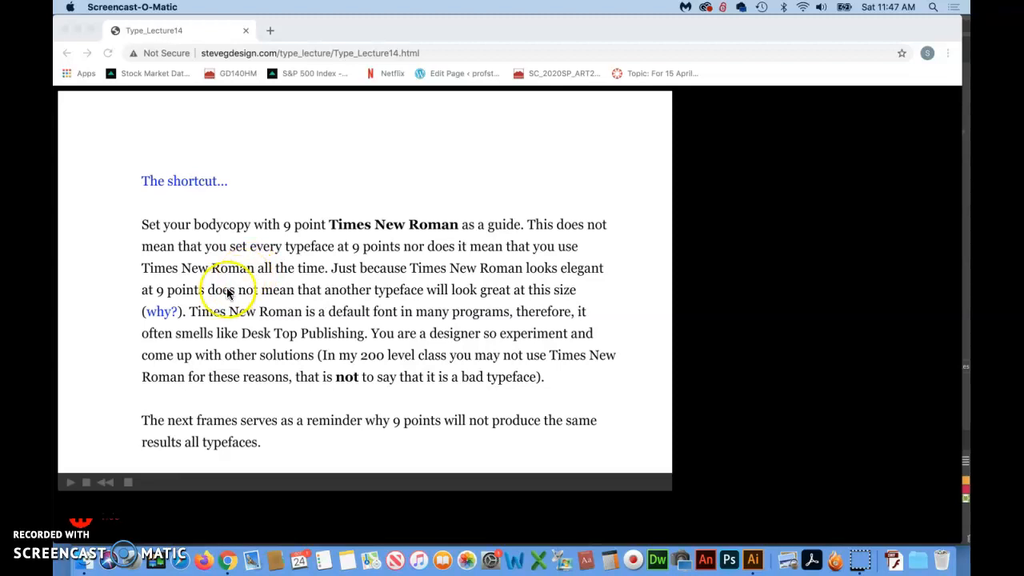
pyautogui.scroll(-1, 220, 295)
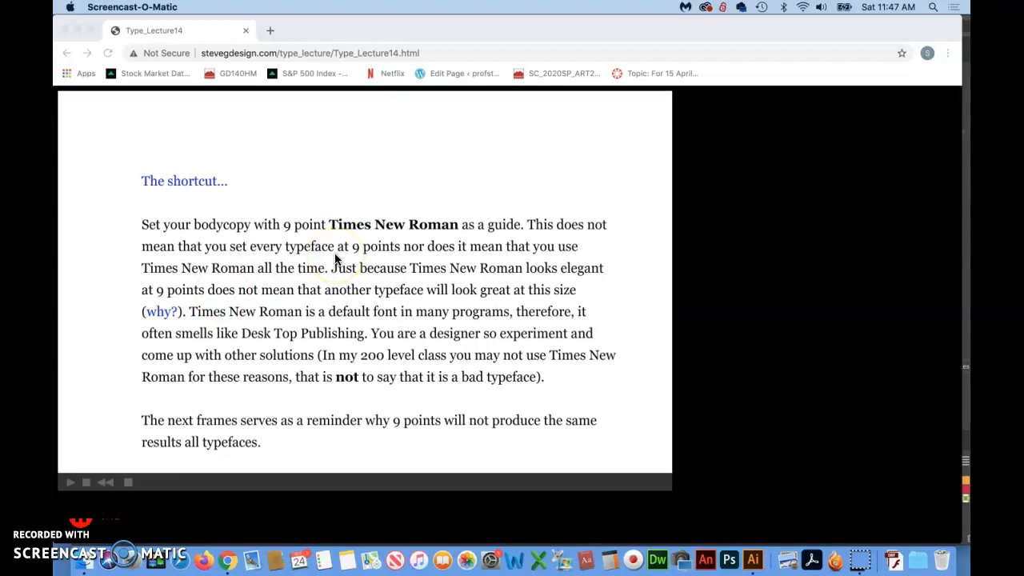
pyautogui.click(102, 334)
pyautogui.click(72, 486)
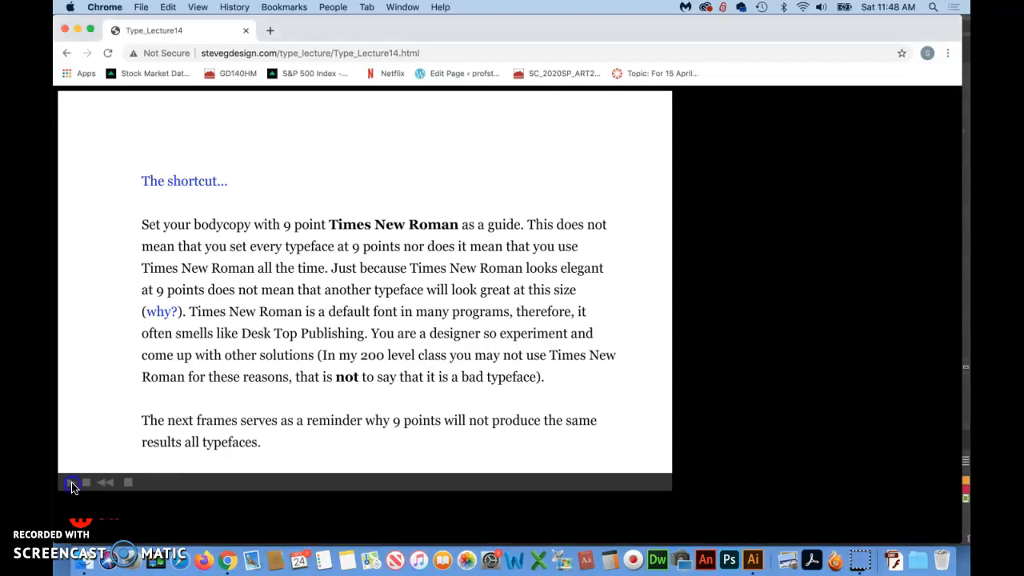
pyautogui.click(70, 486)
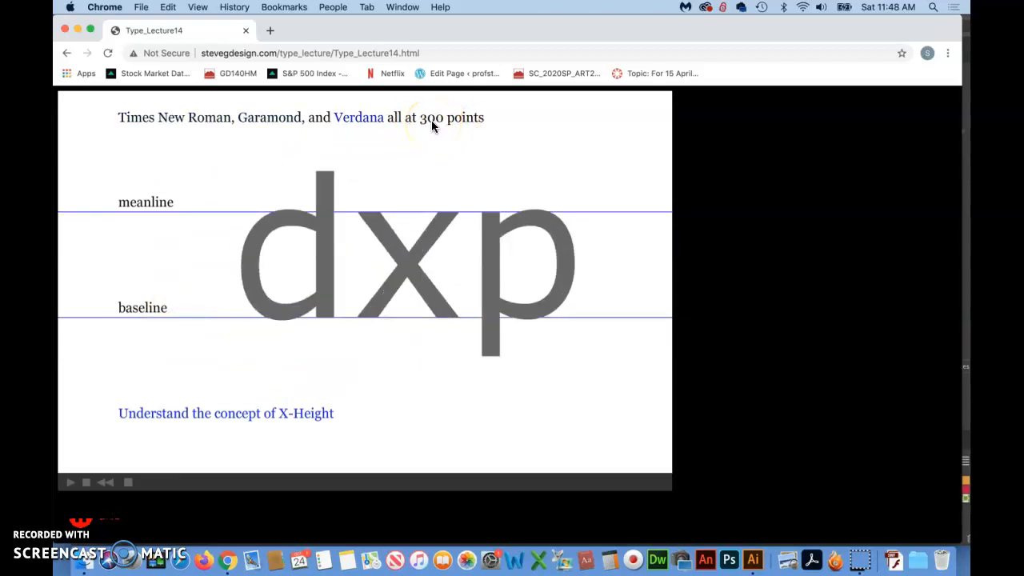
pyautogui.click(284, 273)
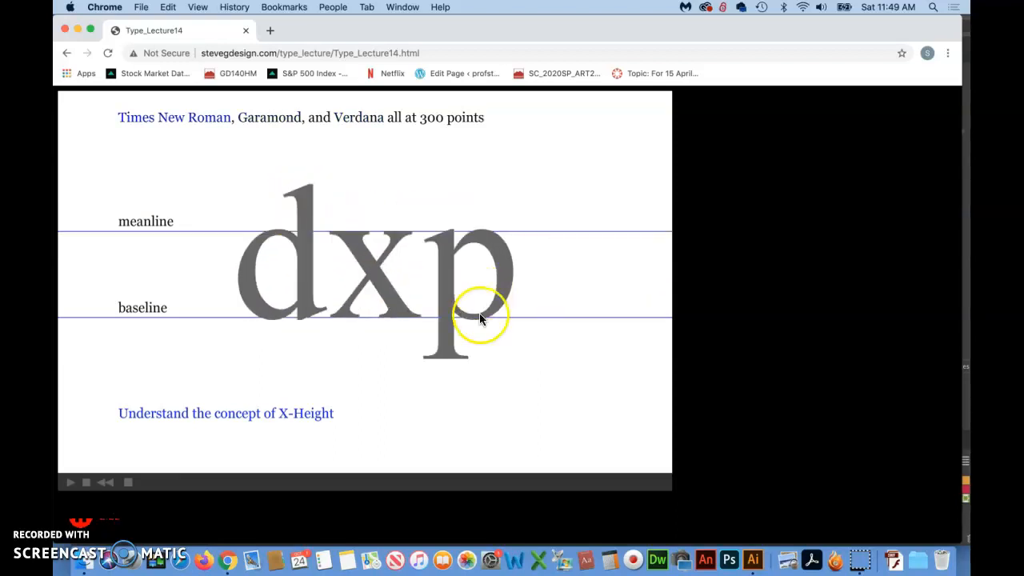
pyautogui.click(70, 485)
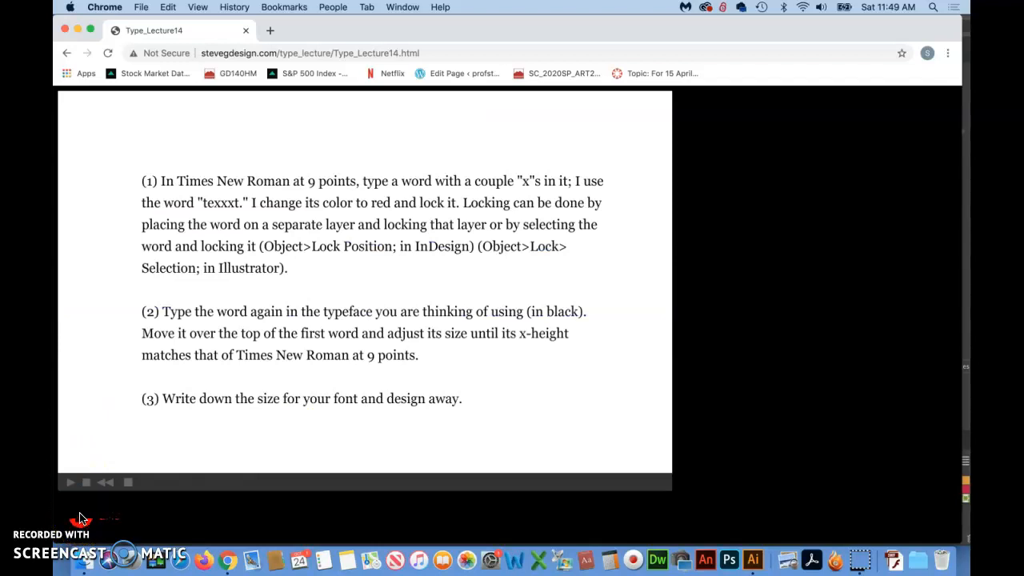
# Step through the "texxxt" slides demonstrating how to match another typeface's x-height to Times New Roman at 9 points
pyautogui.click(80, 518)
pyautogui.click(83, 477)
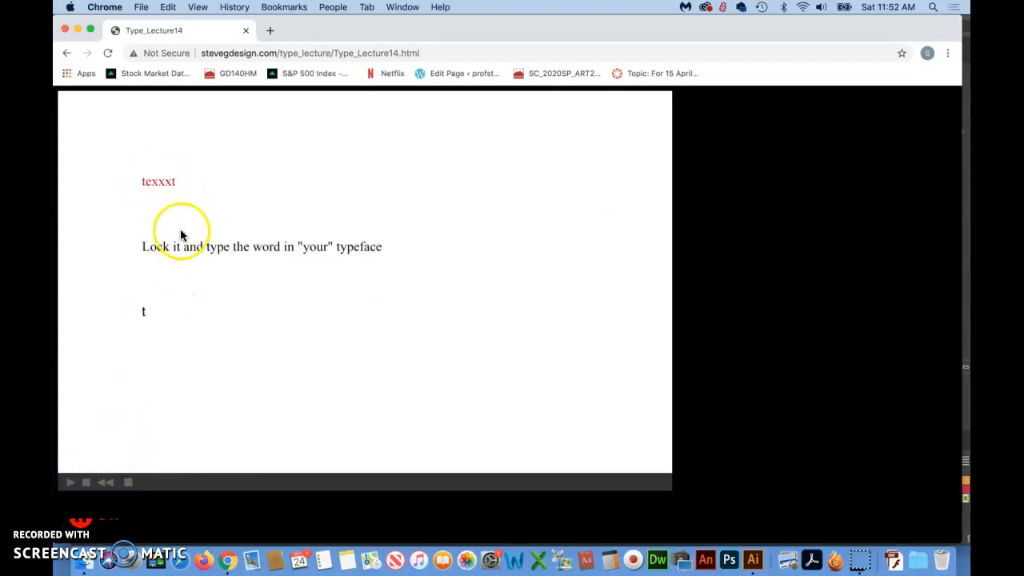
pyautogui.click(177, 183)
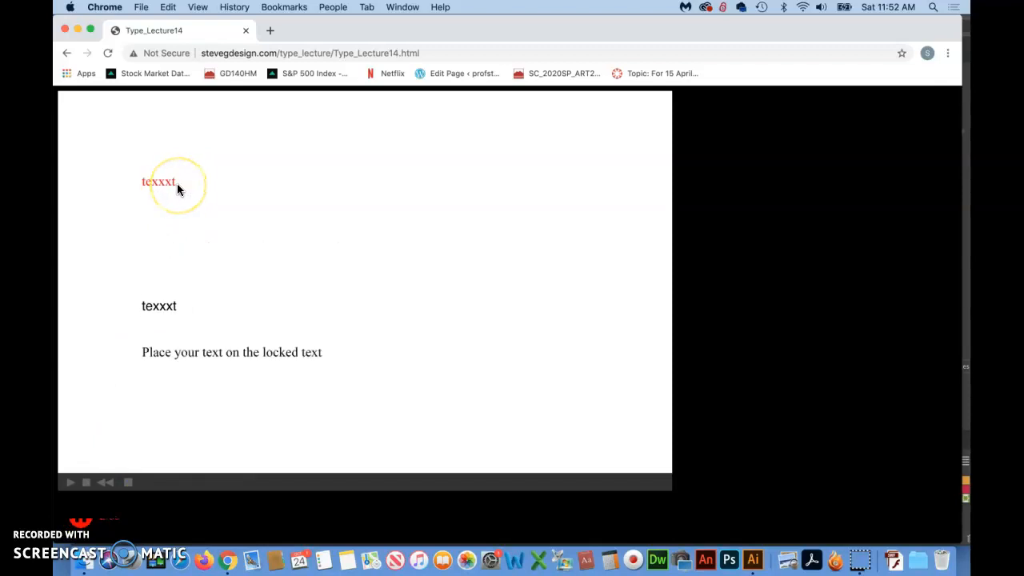
pyautogui.click(182, 198)
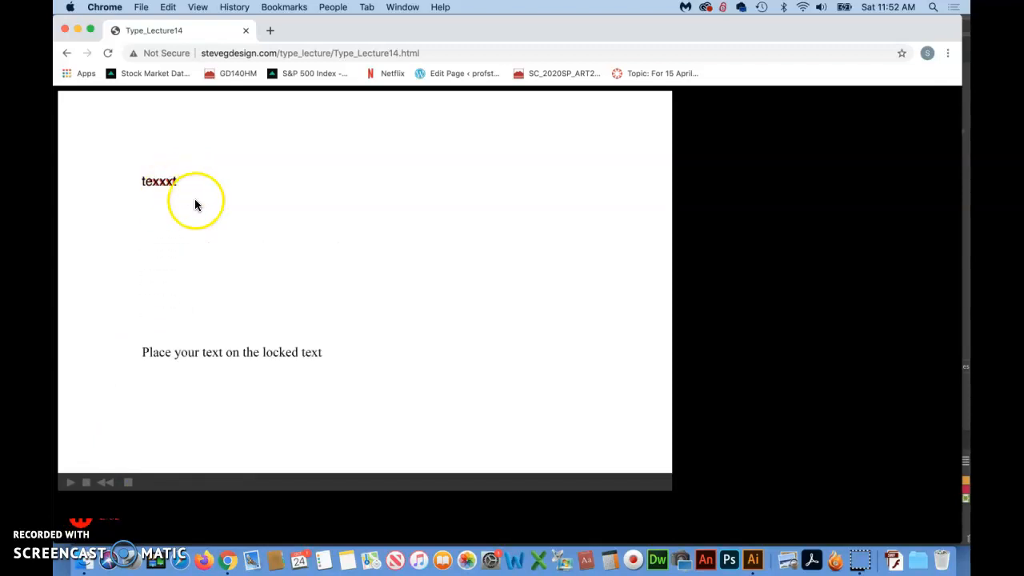
pyautogui.click(160, 256)
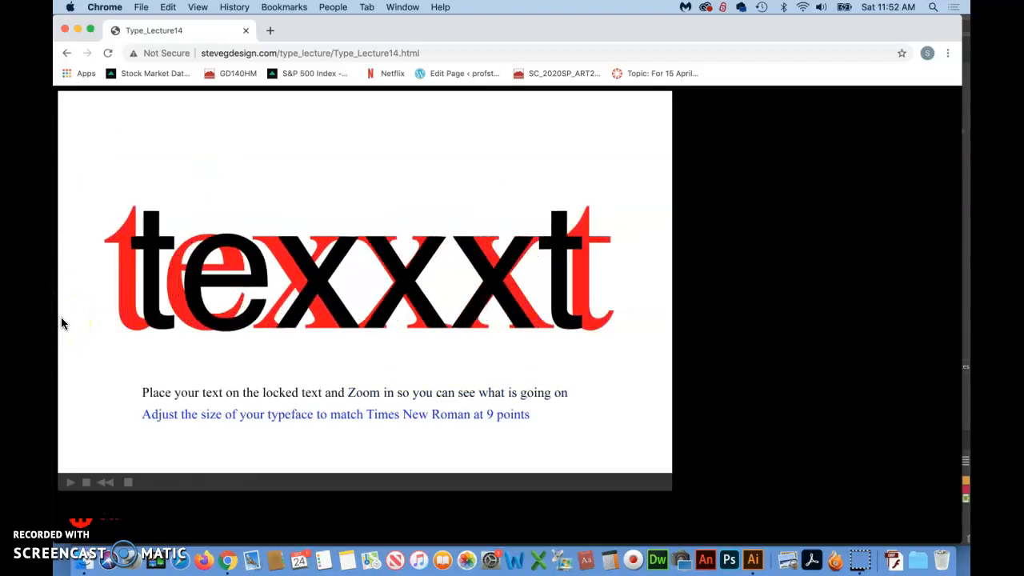
pyautogui.click(280, 240)
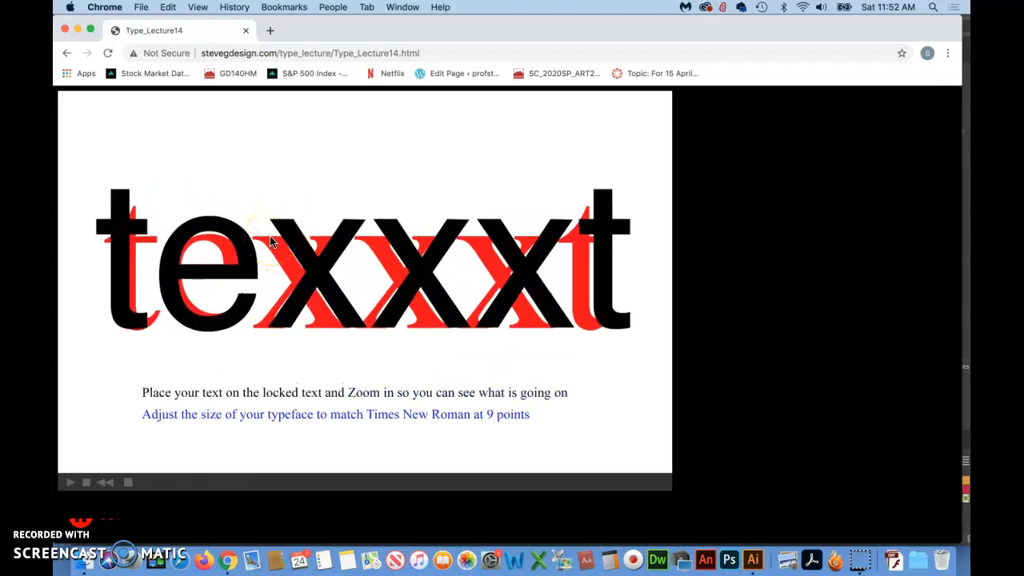
pyautogui.click(289, 241)
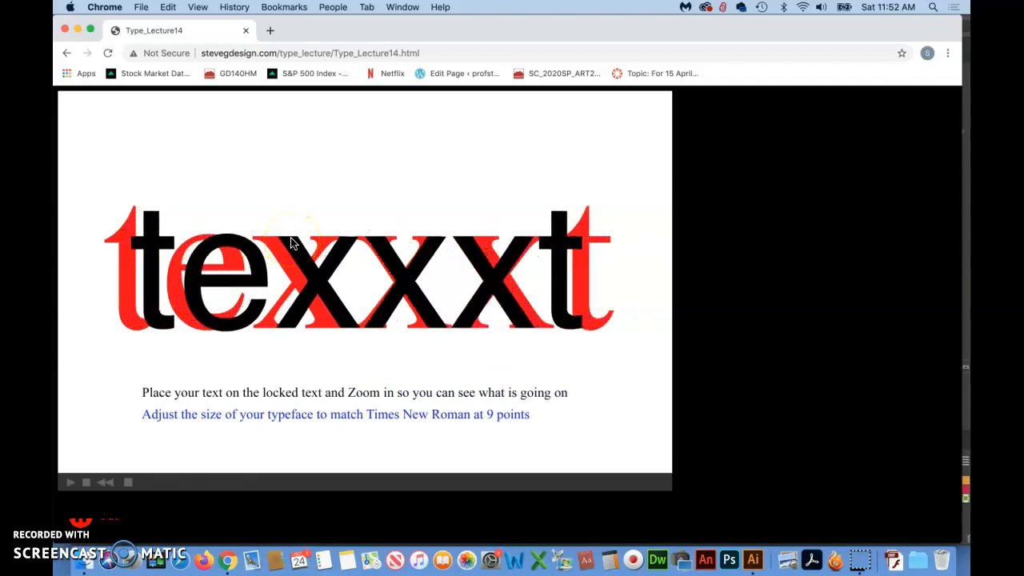
pyautogui.click(292, 242)
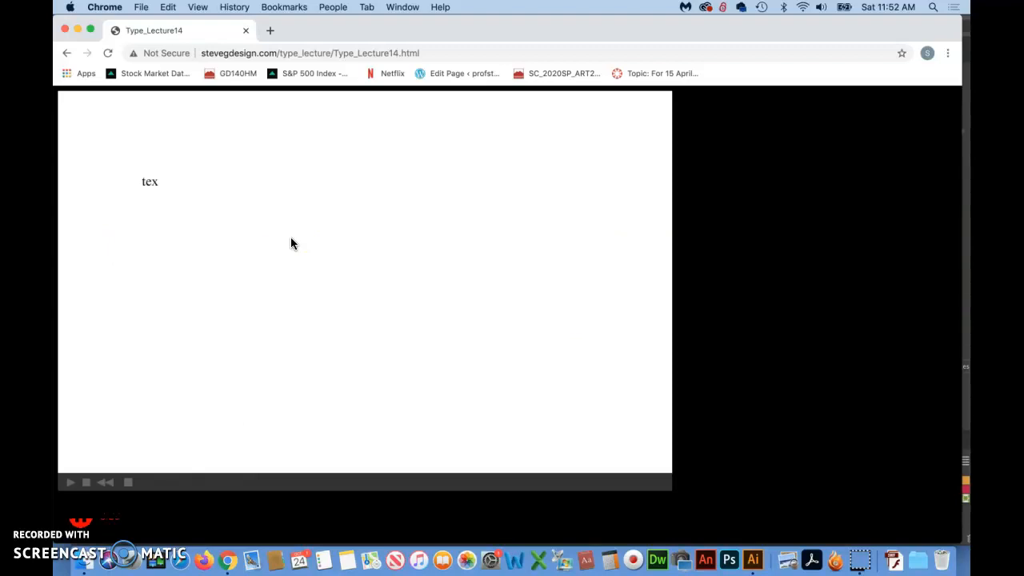
pyautogui.click(115, 366)
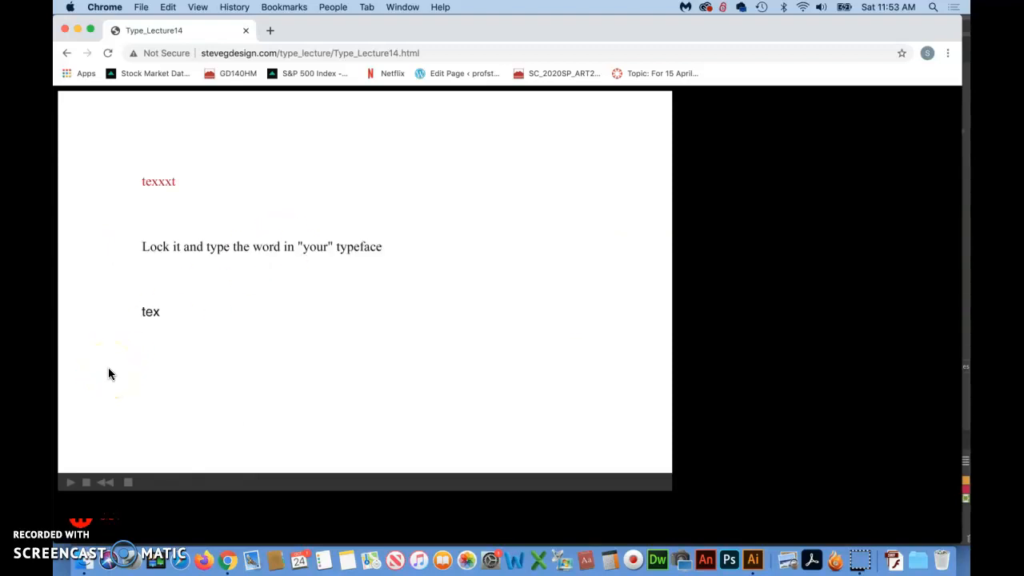
pyautogui.click(78, 486)
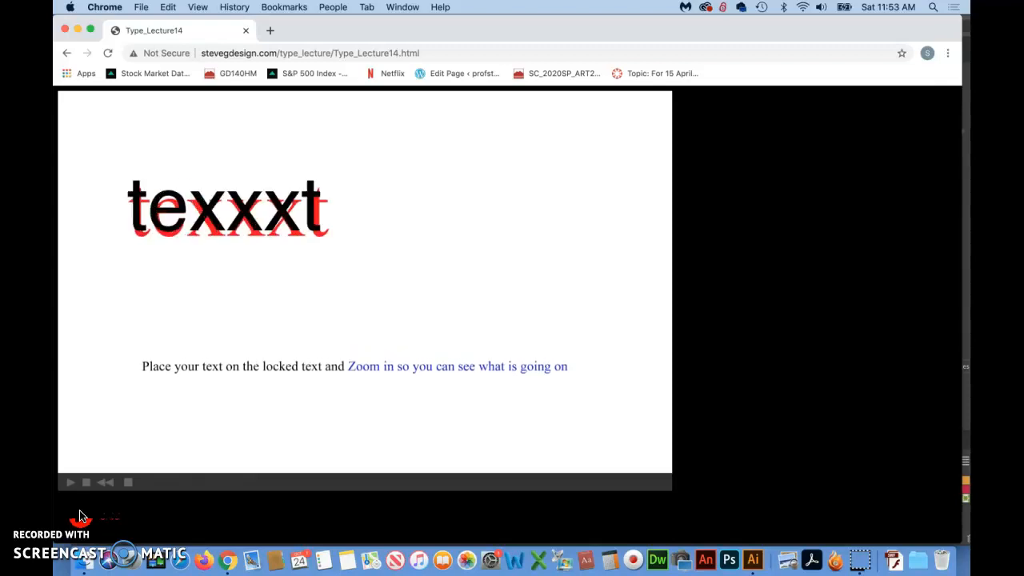
# Switch to Illustrator and set the description line under Fish and Cheese Sticks in Didot
pyautogui.press('super+Tab')
pyautogui.click(84, 159)
pyautogui.click(231, 178)
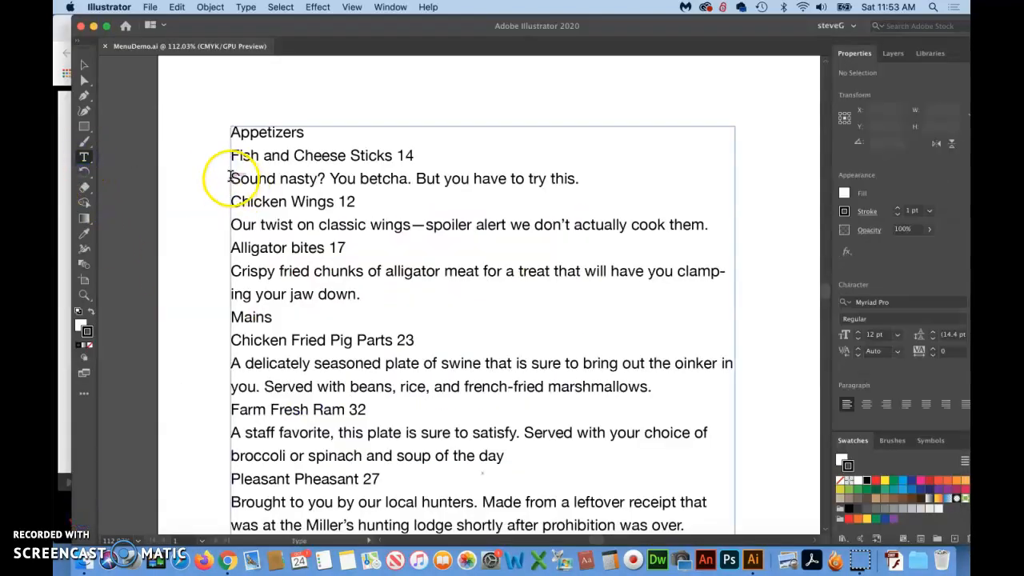
pyautogui.moveTo(230, 177); pyautogui.dragTo(625, 181)
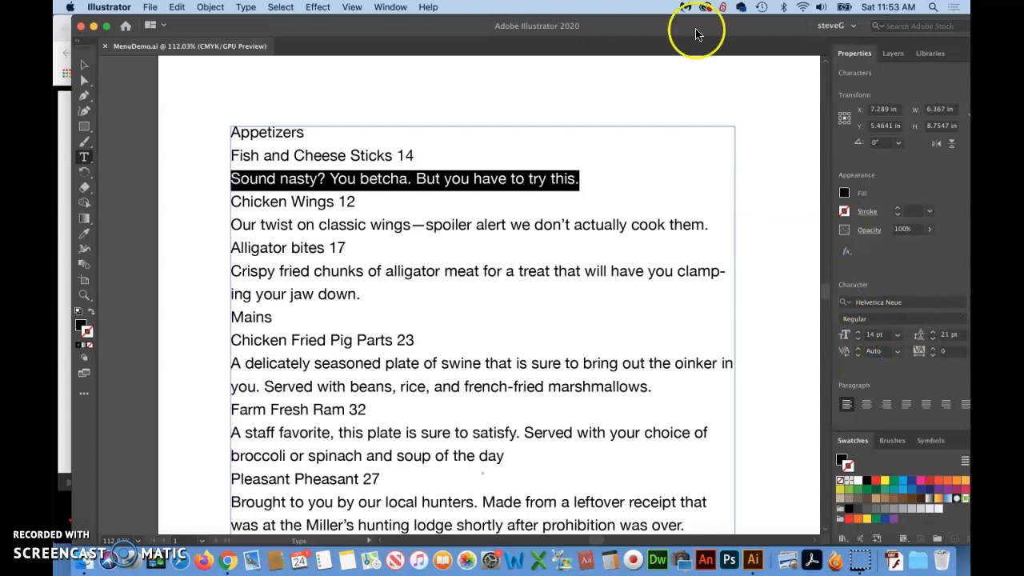
pyautogui.moveTo(691, 32); pyautogui.dragTo(650, 30)
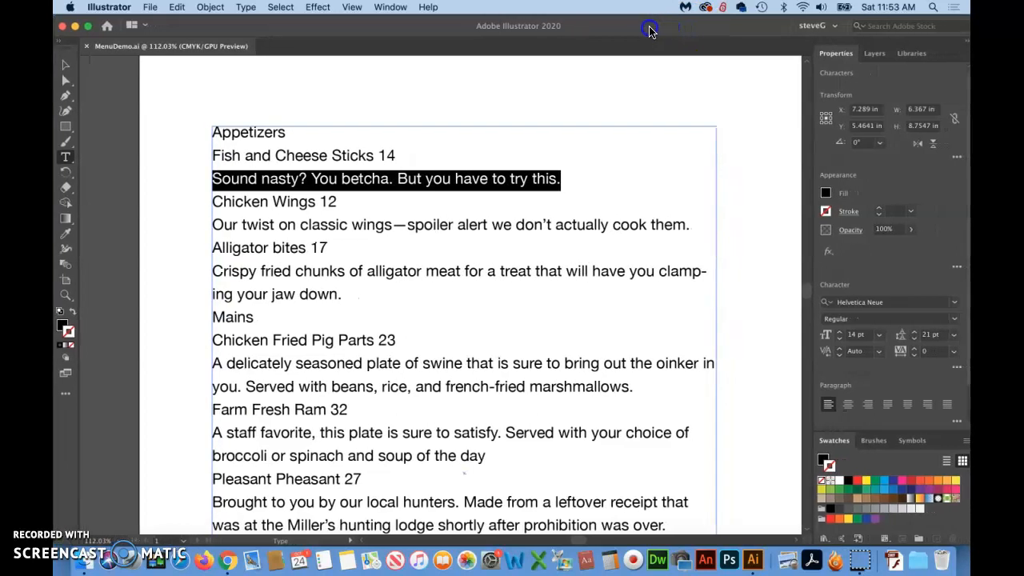
pyautogui.click(83, 512)
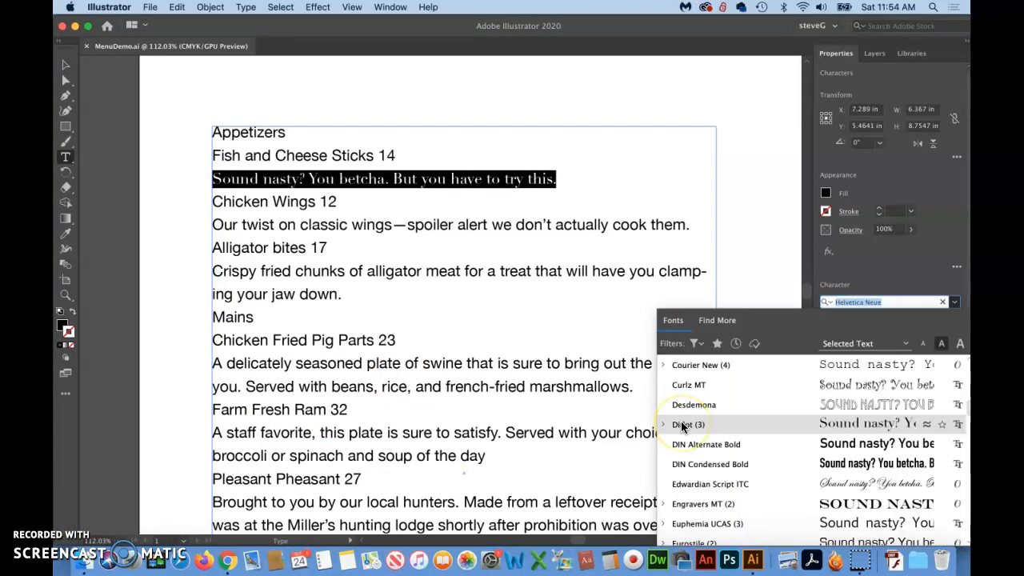
pyautogui.click(683, 425)
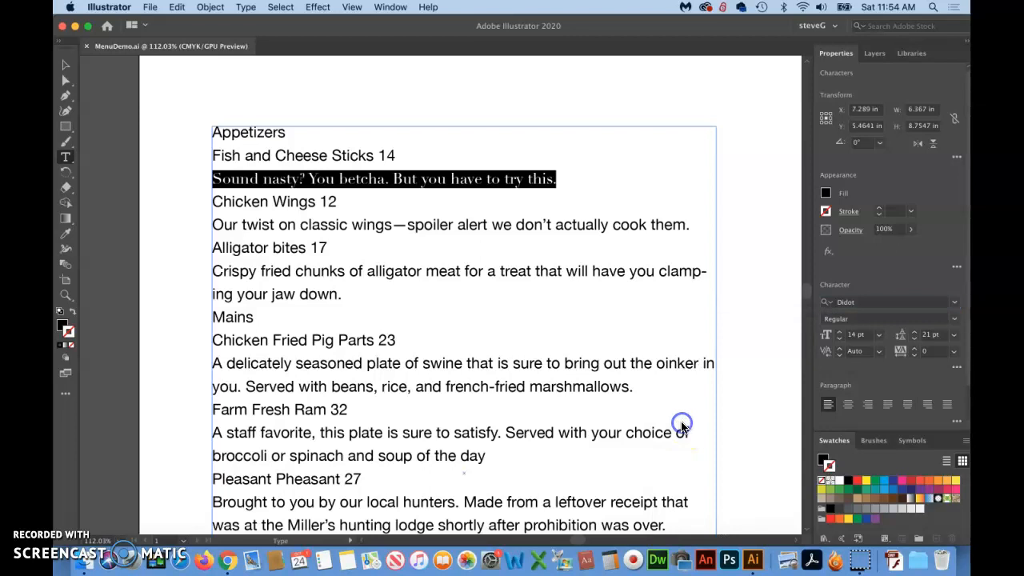
# Add a separate text object reading "texxxt" in the empty area above the menu text
pyautogui.click(65, 69)
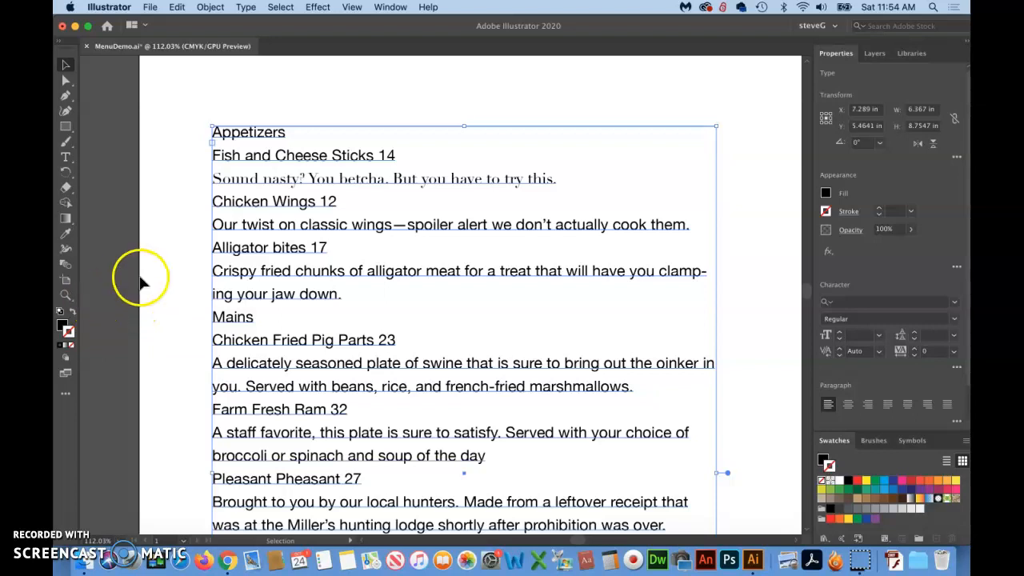
pyautogui.scroll(2, 140, 282)
pyautogui.scroll(2, 138, 276)
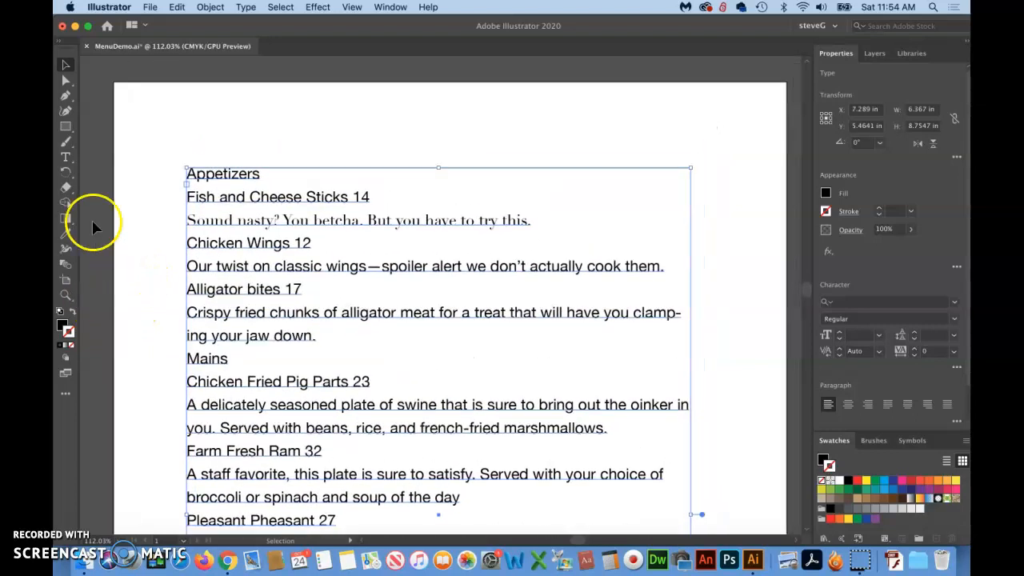
pyautogui.click(66, 158)
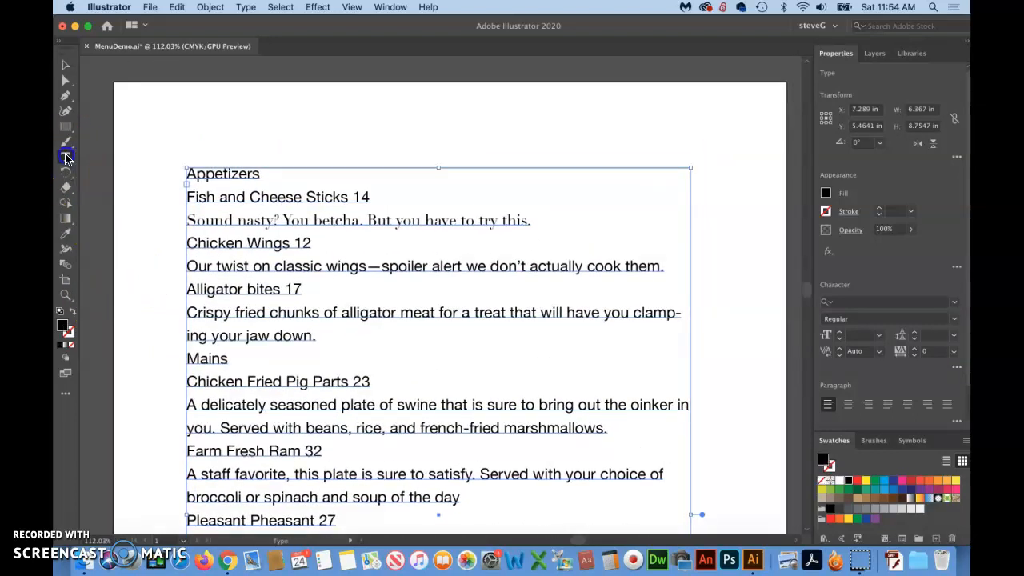
pyautogui.click(504, 117)
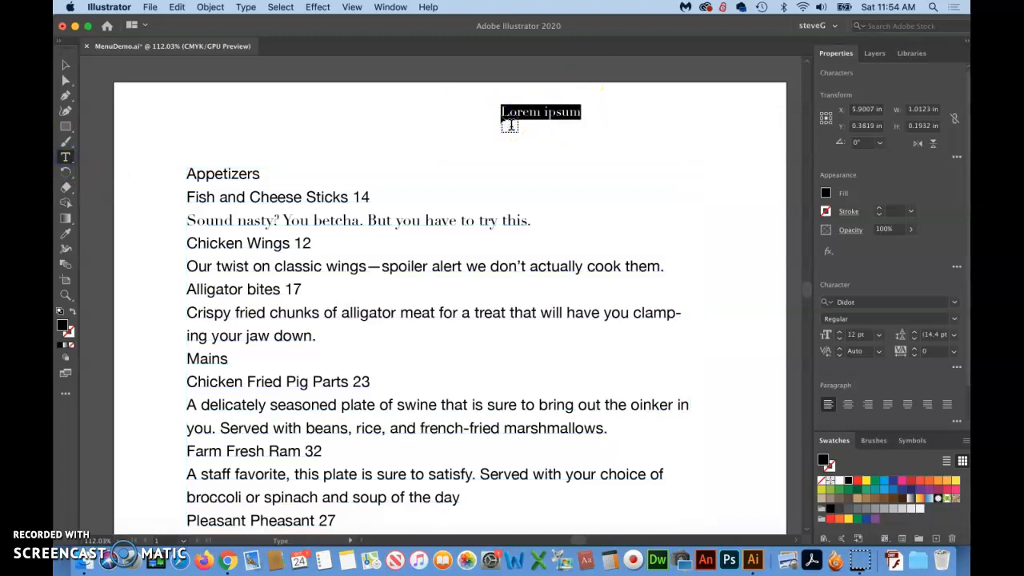
pyautogui.write('Le')
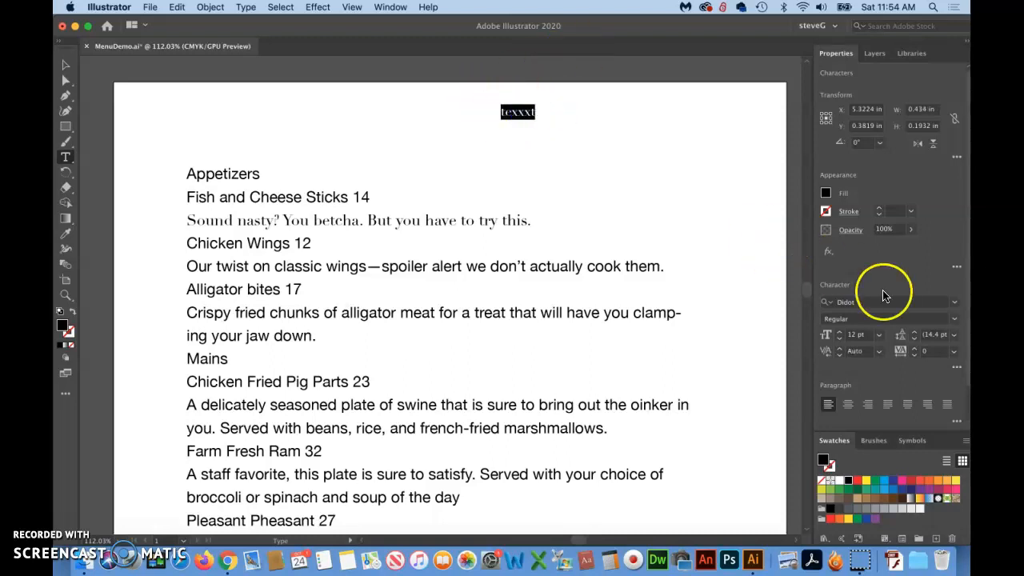
# Change the font of the word "texxxt" to Times
pyautogui.click(954, 302)
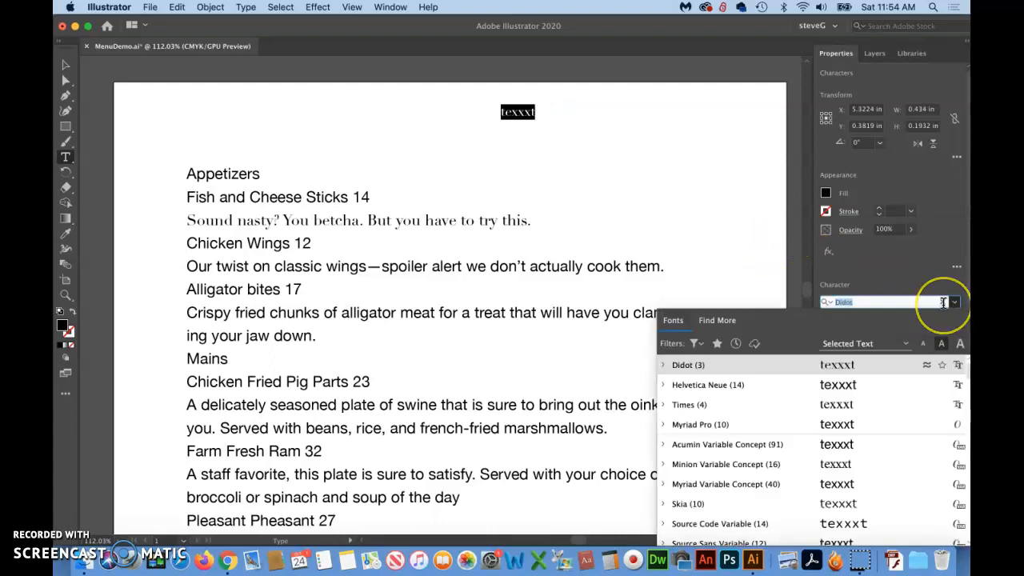
pyautogui.write('M')
pyautogui.press('BackSpace')
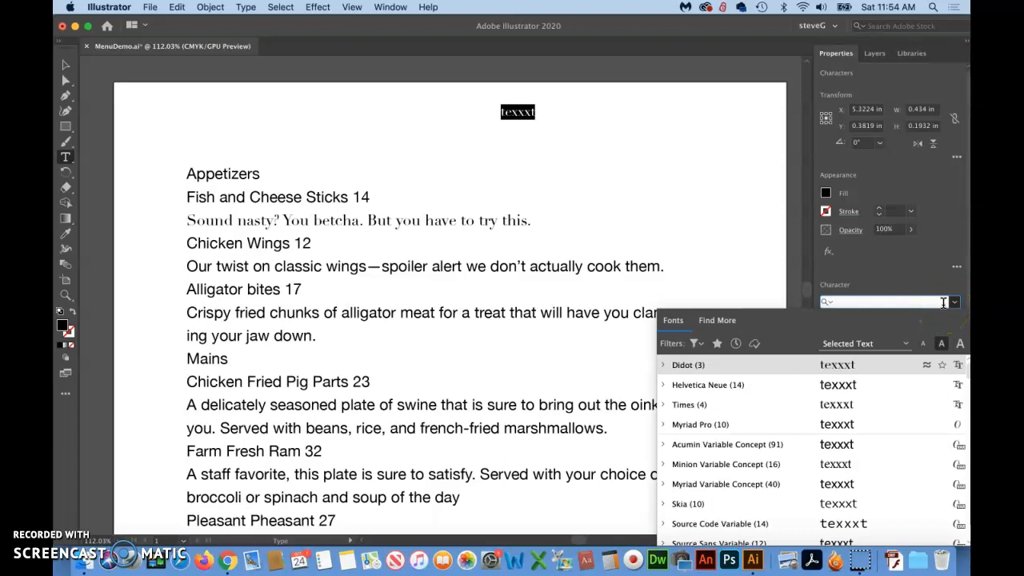
pyautogui.write('t')
pyautogui.scroll(-1, 709, 392)
pyautogui.scroll(-1, 710, 392)
pyautogui.click(706, 448)
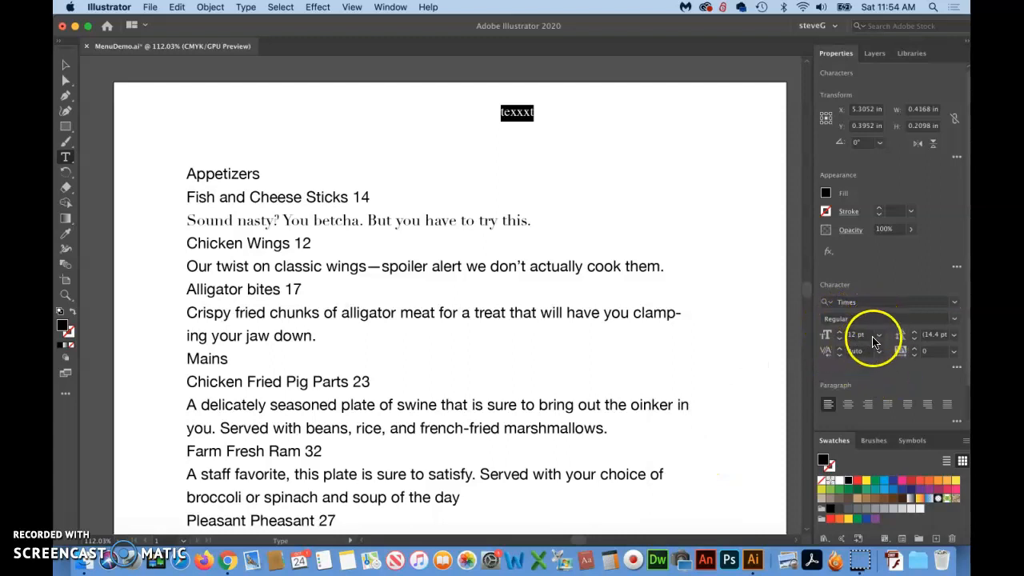
# Set the size of the word "texxxt" to 9 pt and deselect all text
pyautogui.click(878, 336)
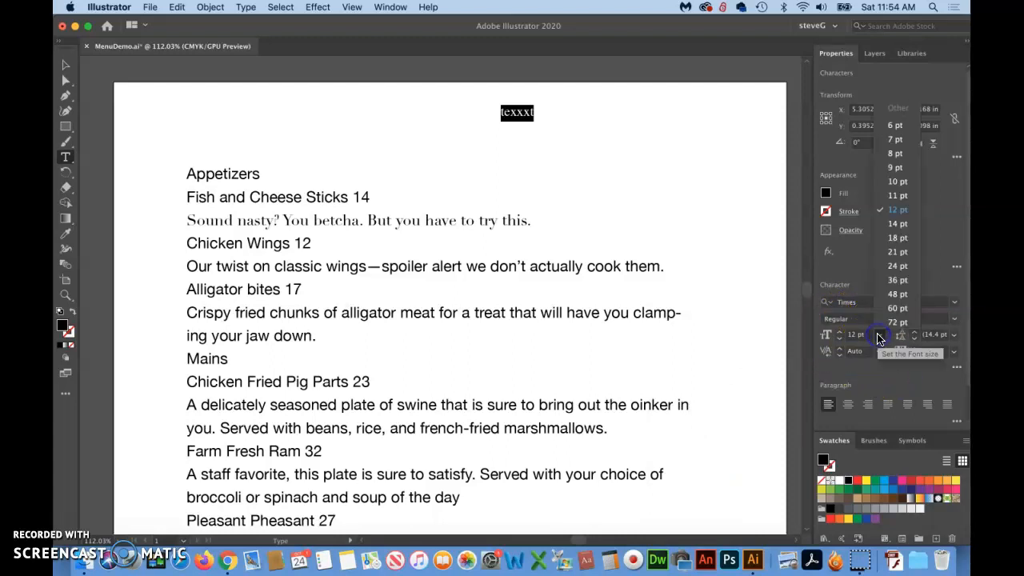
pyautogui.click(900, 170)
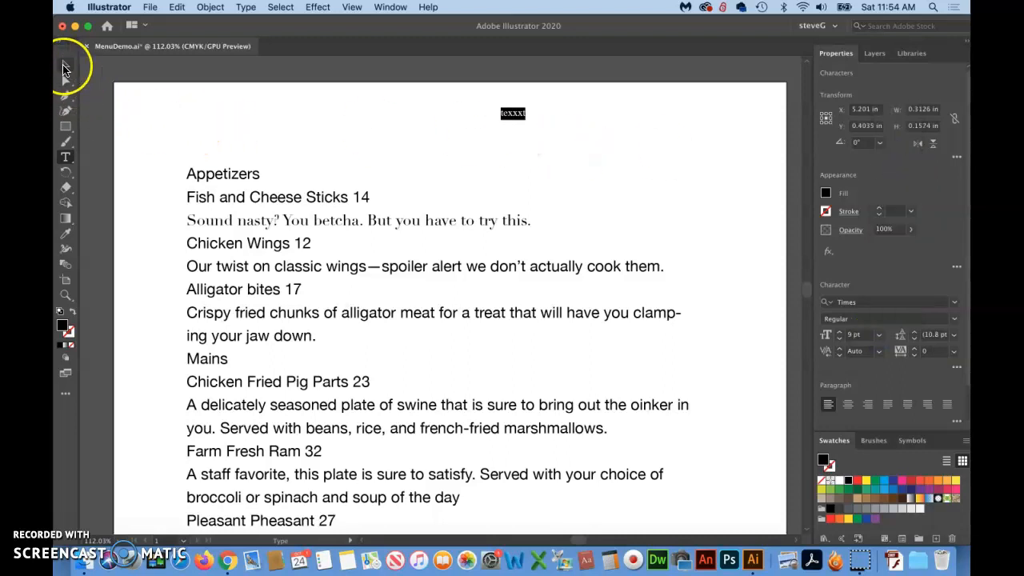
pyautogui.click(65, 64)
pyautogui.click(469, 168)
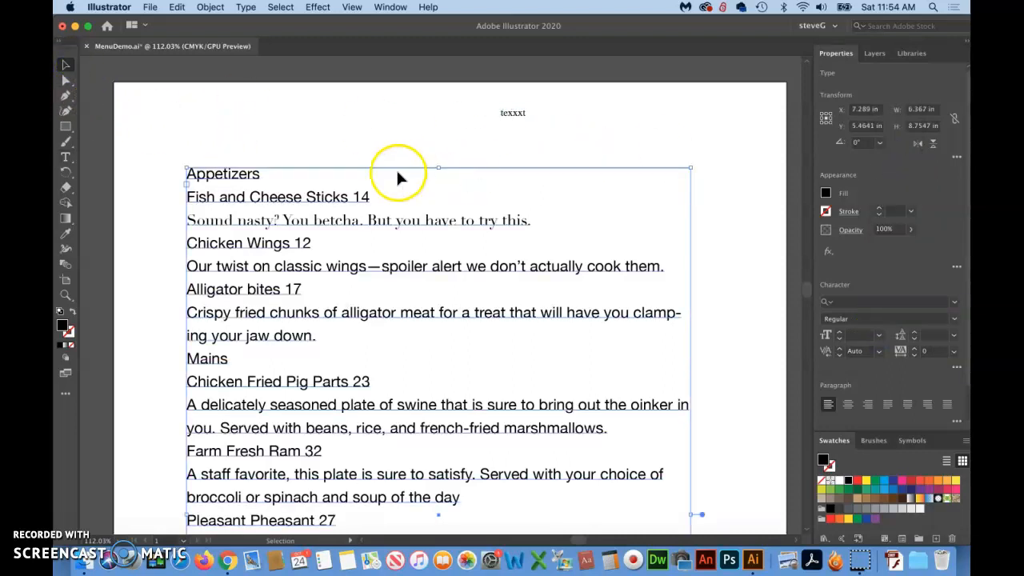
pyautogui.click(64, 71)
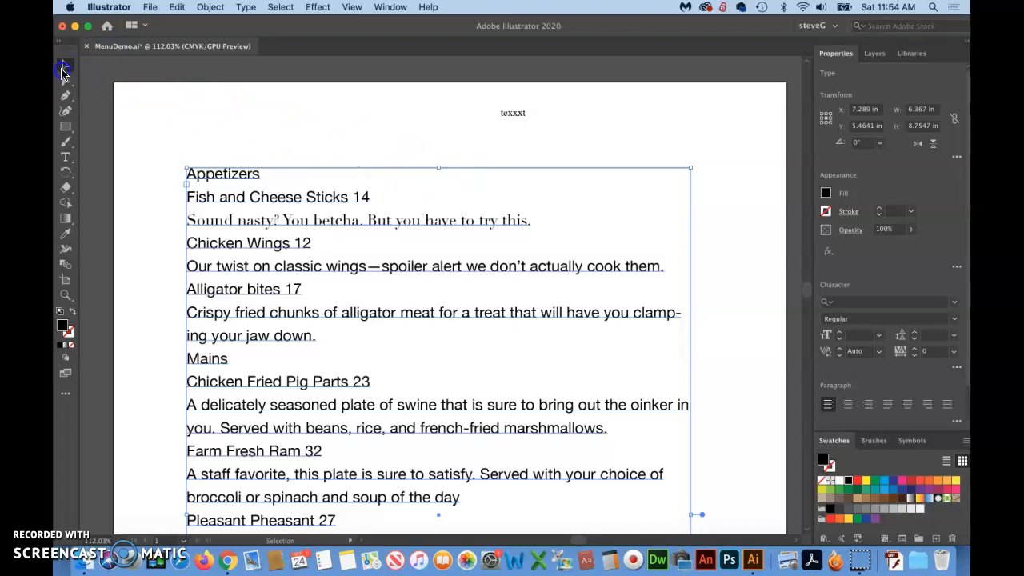
pyautogui.click(304, 124)
# Zoom in closely on the word "texxxt" above the menu text
pyautogui.scroll(5, 416, 110)
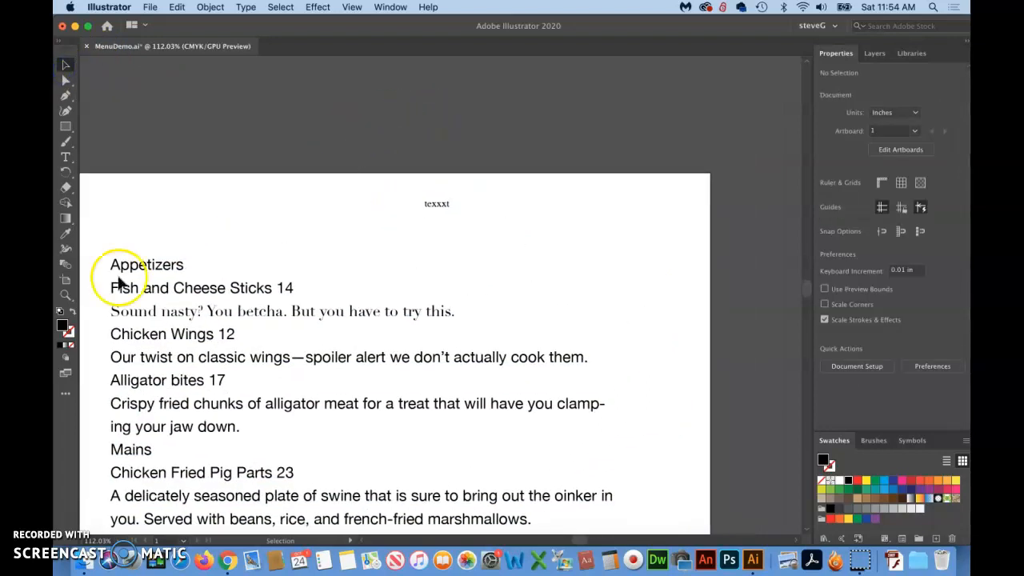
pyautogui.click(65, 295)
pyautogui.moveTo(393, 228); pyautogui.dragTo(863, 131)
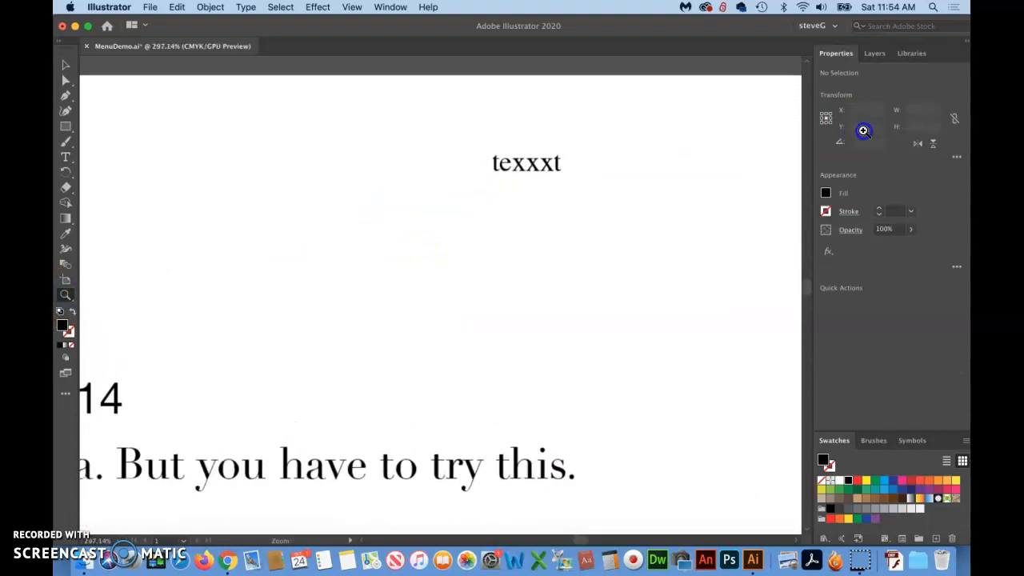
# Try filling the Times word "texxxt" with red, then undo the colour change
pyautogui.hscroll(5, 612, 250)
pyautogui.scroll(2, 612, 250)
pyautogui.moveTo(293, 251); pyautogui.dragTo(507, 155)
pyautogui.click(67, 67)
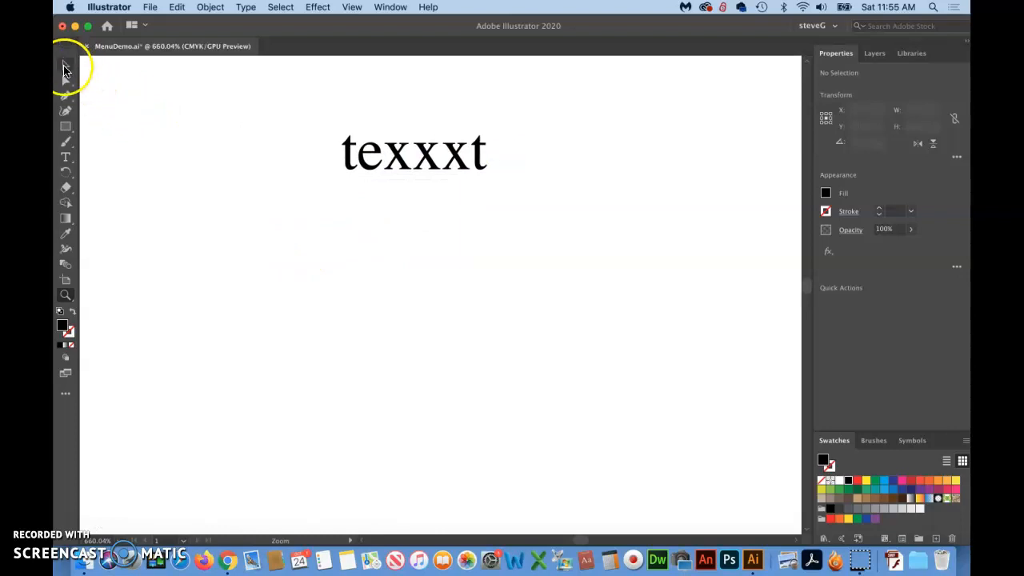
pyautogui.click(428, 160)
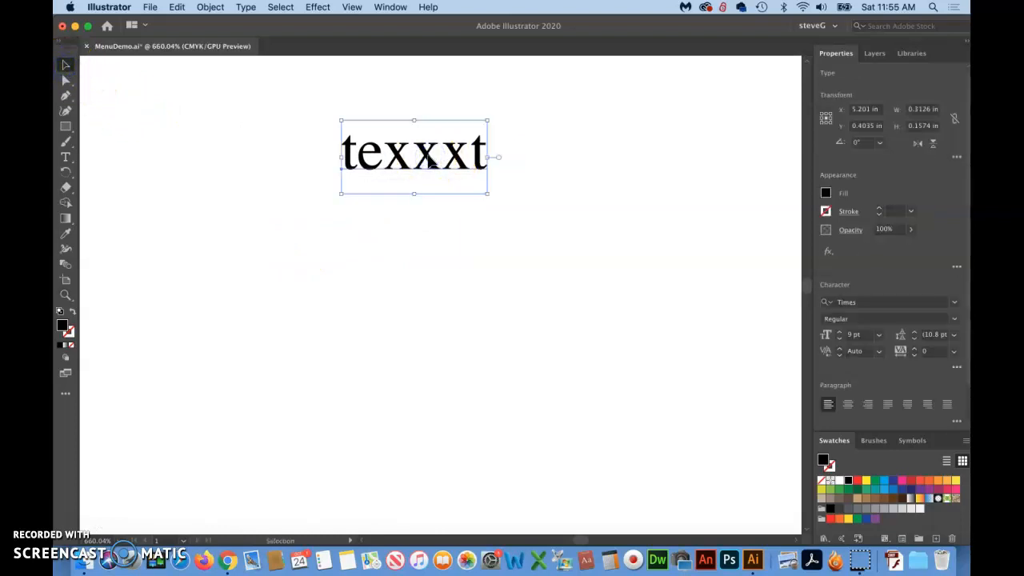
pyautogui.click(827, 195)
pyautogui.click(827, 195)
pyautogui.click(826, 194)
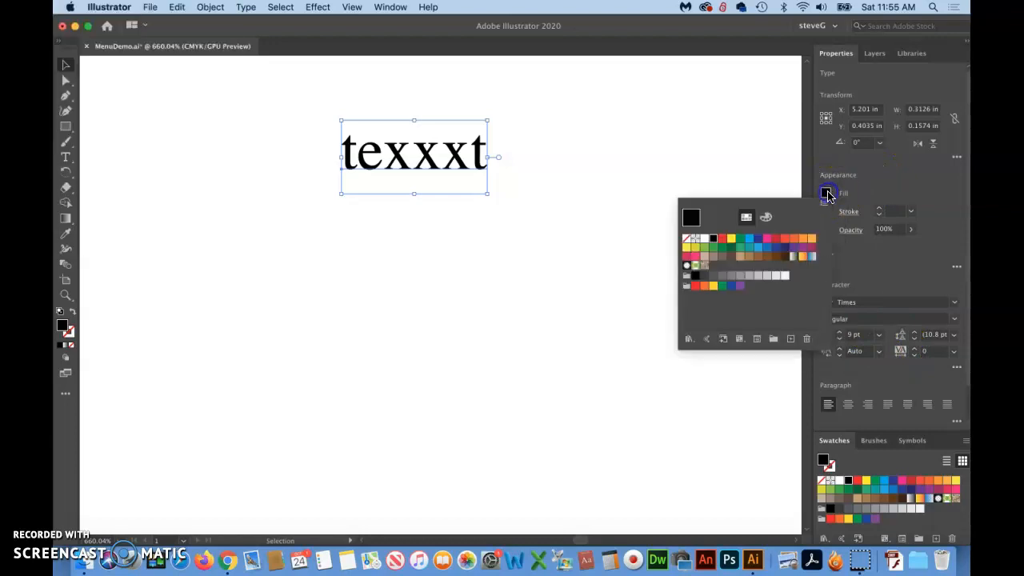
pyautogui.click(723, 240)
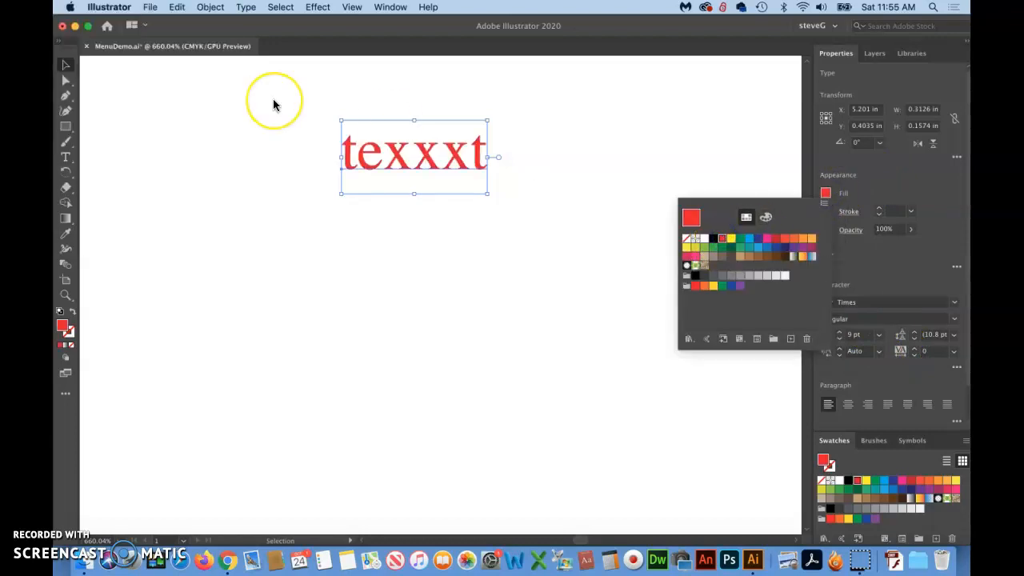
pyautogui.click(65, 68)
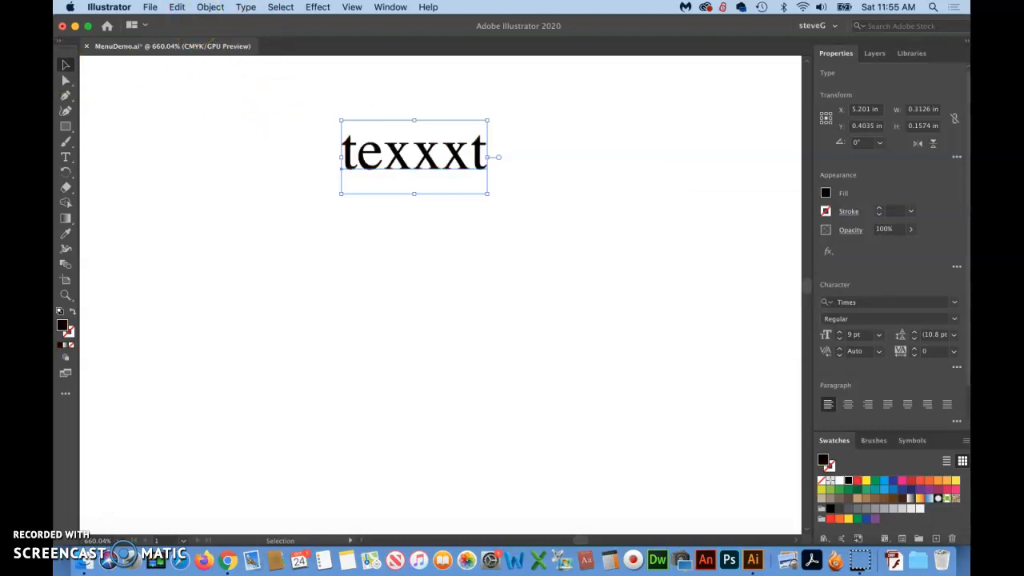
# Duplicate the Times word "texxxt" straight down into the empty space below the original
pyautogui.click(65, 66)
pyautogui.click(396, 152)
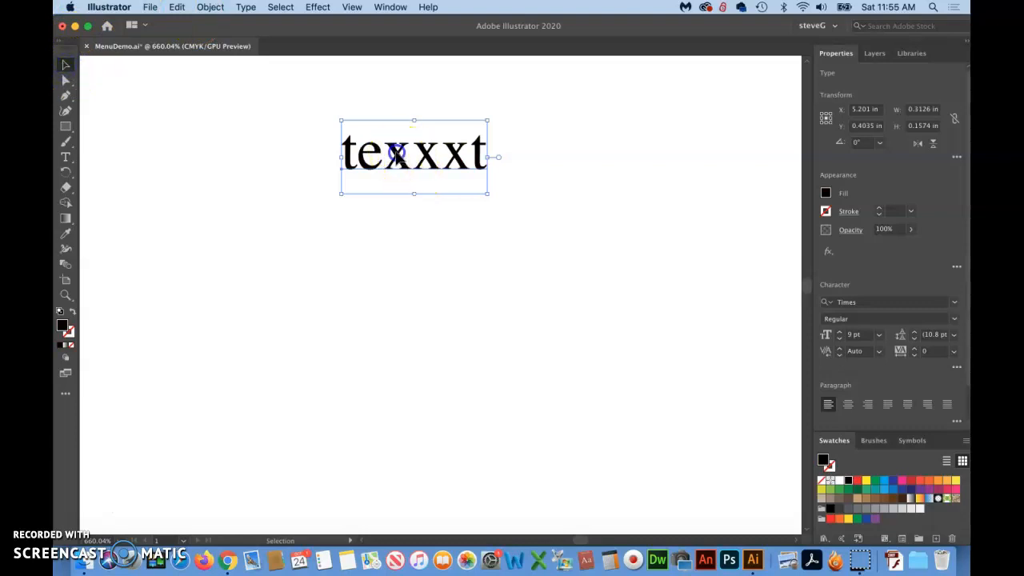
pyautogui.moveTo(398, 156); pyautogui.dragTo(415, 289)
# Change the font of the lower "texxxt" copy to Didot and move it close beneath the original, offset to the right
pyautogui.doubleClick(415, 290)
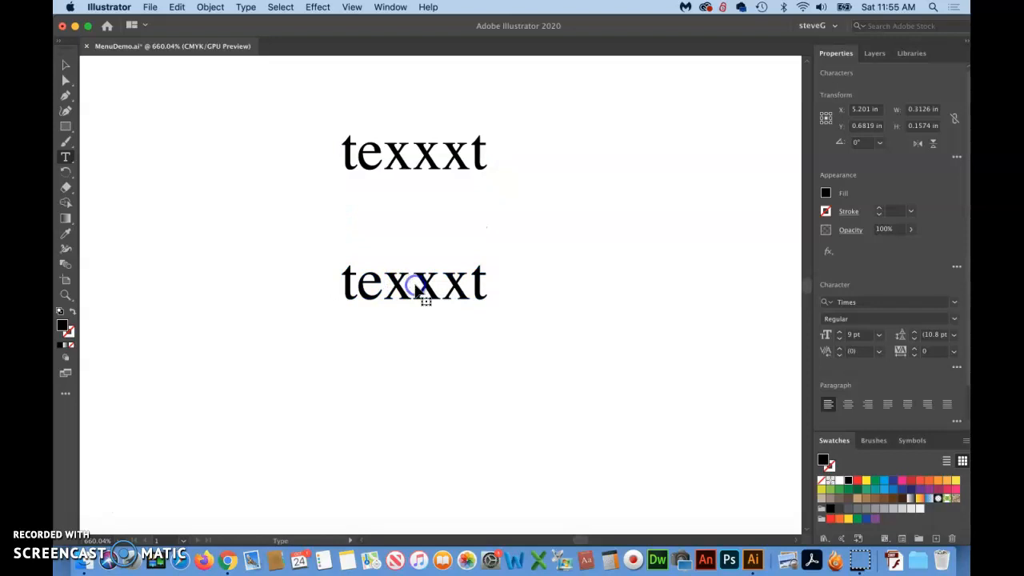
pyautogui.doubleClick(415, 290)
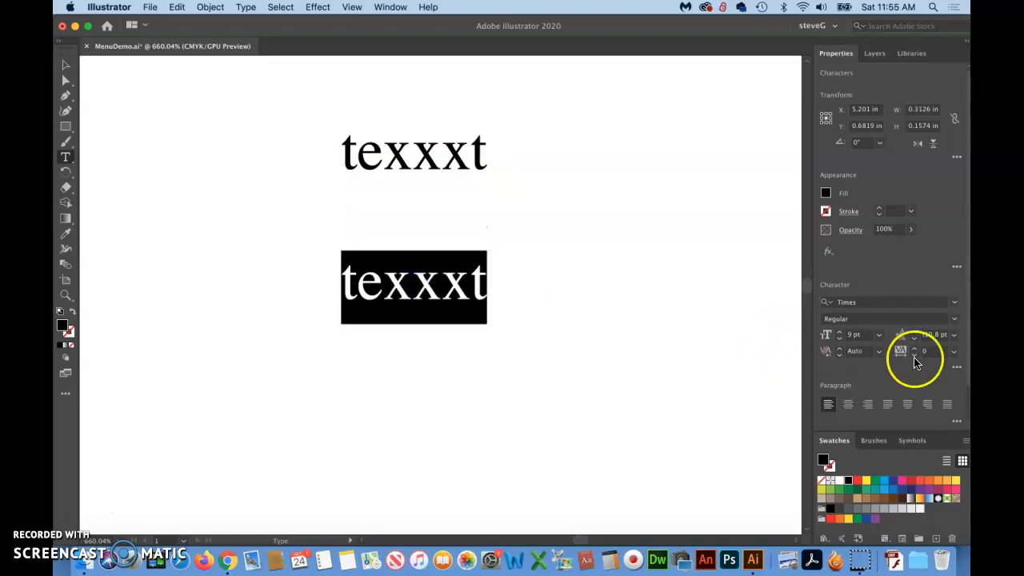
pyautogui.click(954, 302)
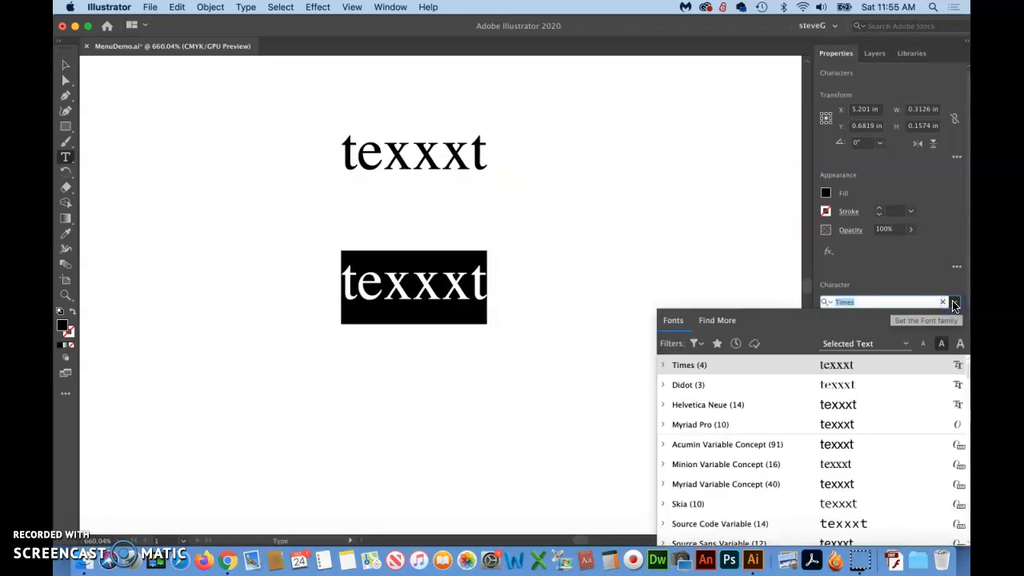
pyautogui.click(670, 385)
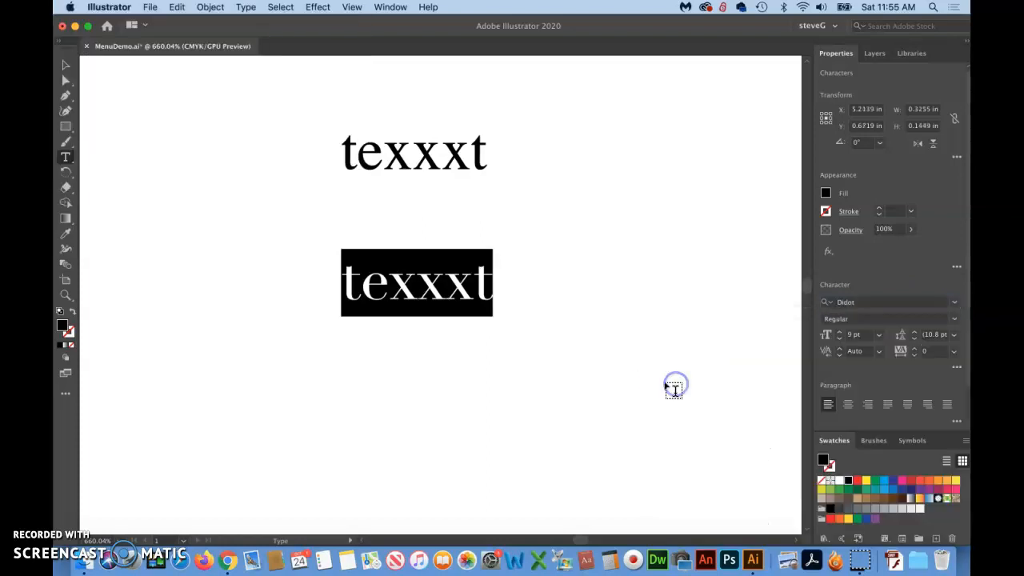
pyautogui.click(66, 64)
pyautogui.click(212, 156)
pyautogui.moveTo(446, 297); pyautogui.dragTo(497, 212)
pyautogui.click(391, 321)
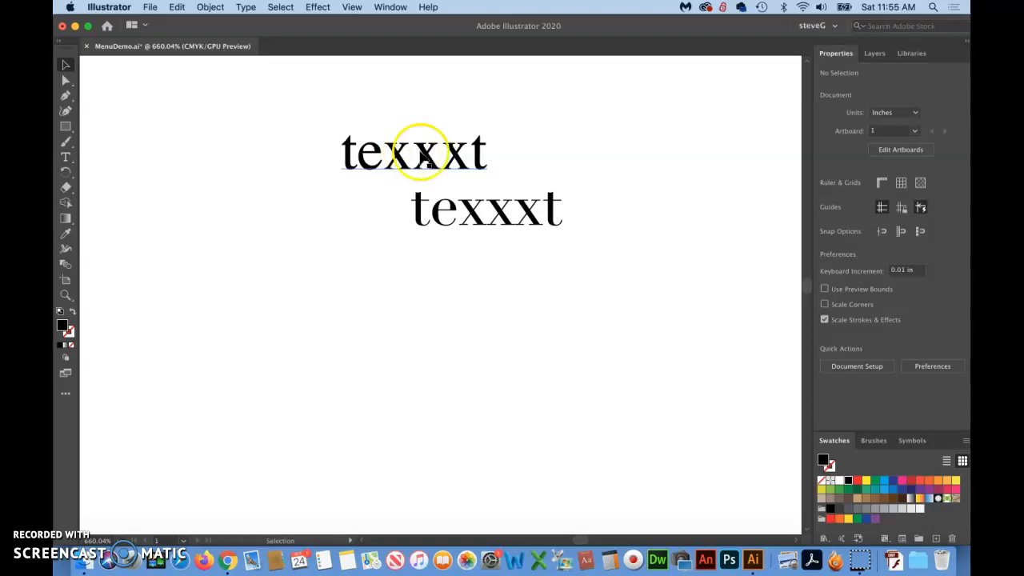
# Fill the upper "texxxt" set in Times with red and deselect the text
pyautogui.click(422, 155)
pyautogui.doubleClick(426, 156)
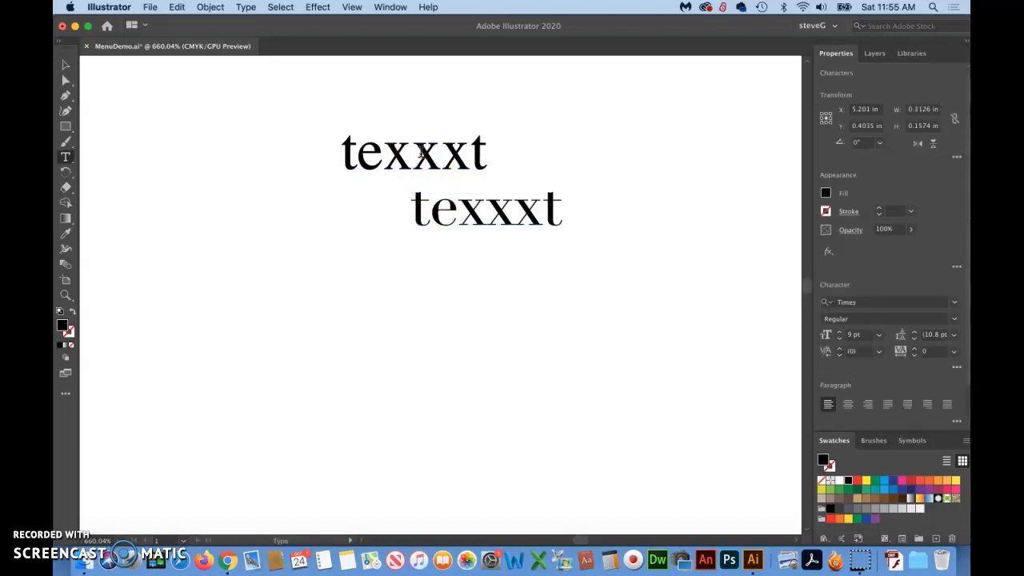
pyautogui.doubleClick(407, 155)
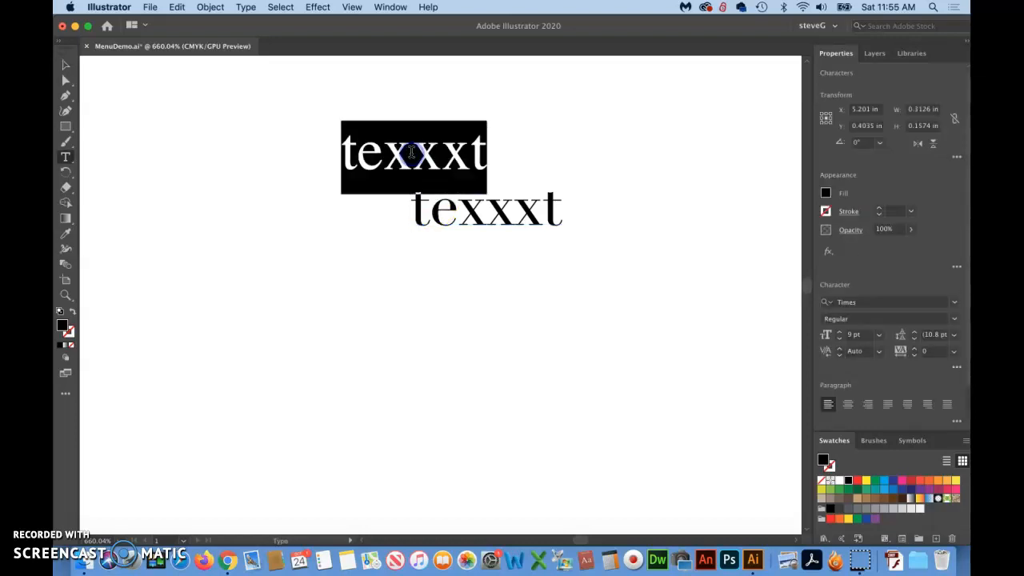
pyautogui.click(826, 195)
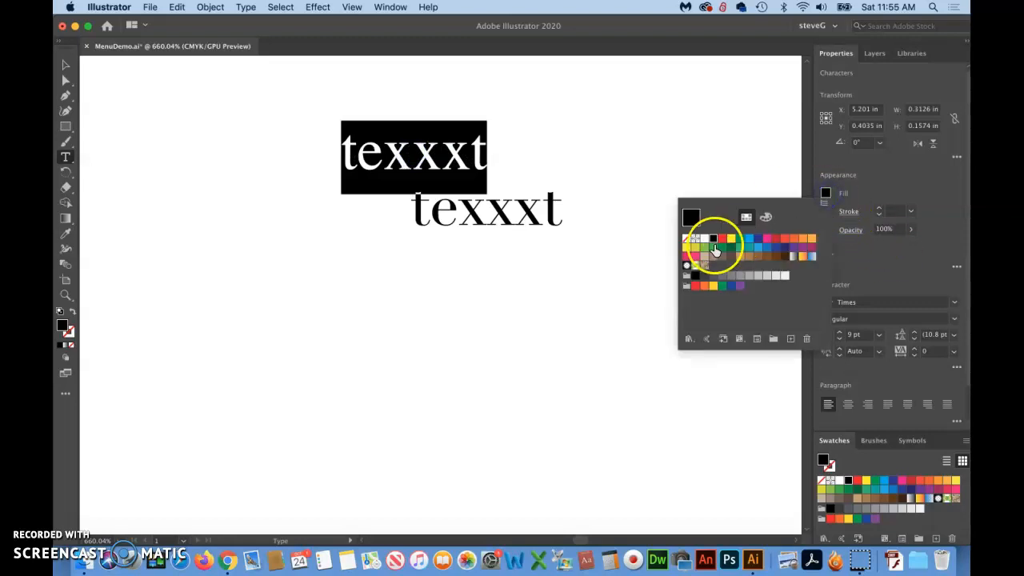
pyautogui.click(722, 238)
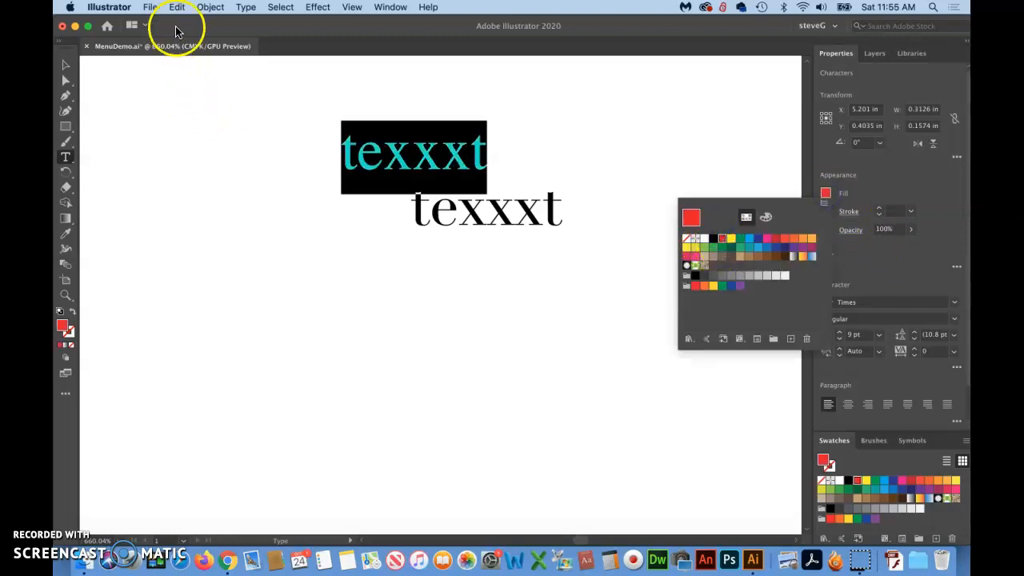
pyautogui.click(193, 144)
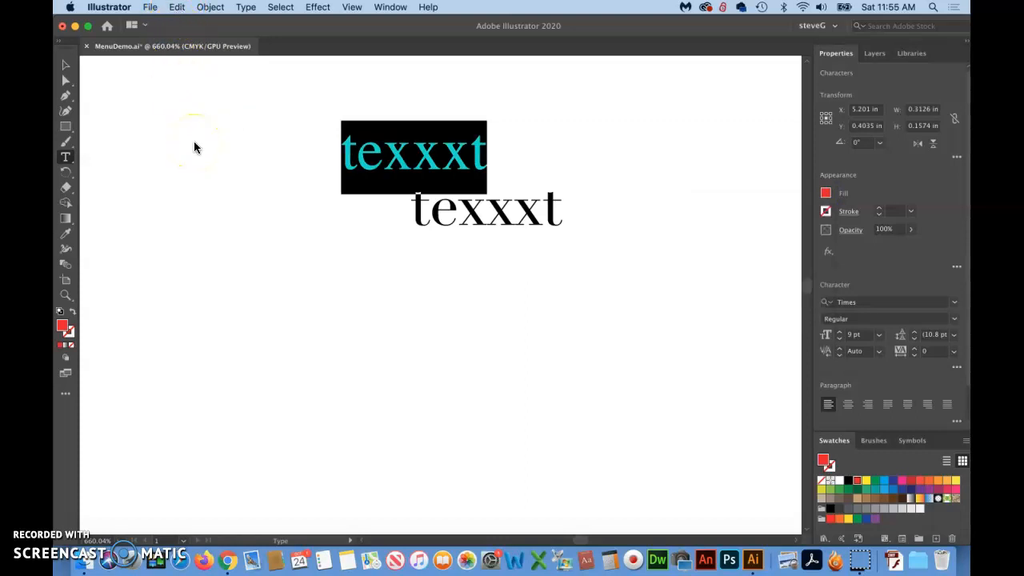
pyautogui.click(65, 64)
pyautogui.click(245, 200)
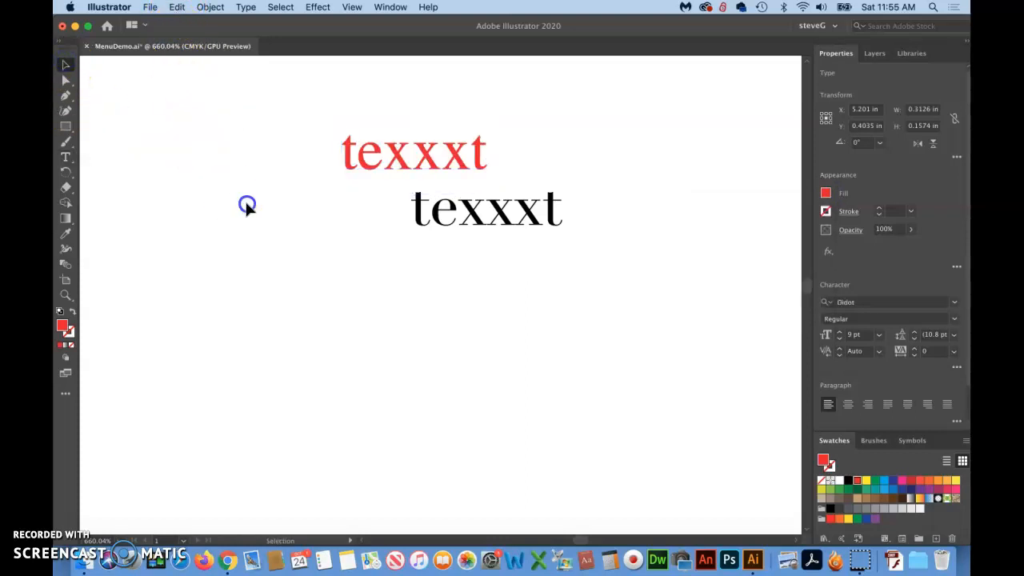
# Overlay the black Didot word on the red Times word with their baselines aligned, and view the overlap closely
pyautogui.moveTo(469, 211); pyautogui.dragTo(416, 158)
pyautogui.click(66, 296)
pyautogui.moveTo(376, 121); pyautogui.dragTo(698, 572)
pyautogui.hscroll(5, 622, 503)
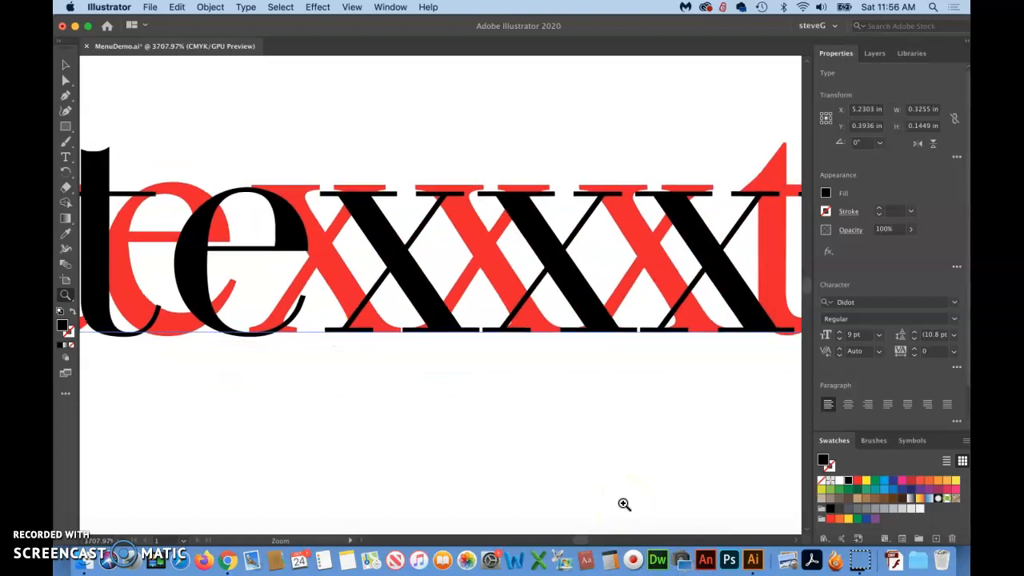
pyautogui.hscroll(3, 624, 504)
pyautogui.press('super+minus')
pyautogui.press('super+minus')
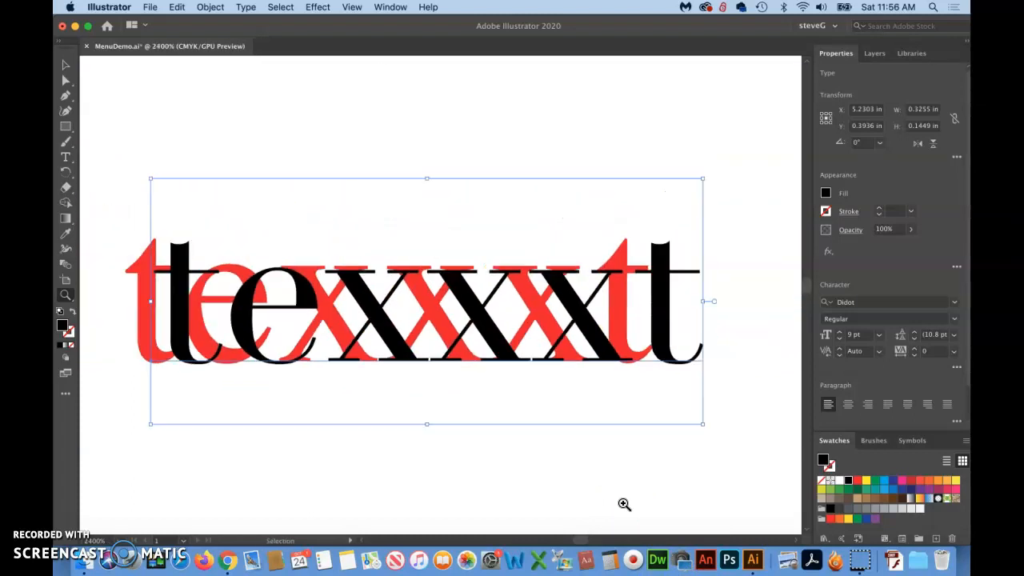
# Scale the Didot word up proportionally to about 9.33 pt so its x-height approaches that of the red Times word
pyautogui.click(69, 66)
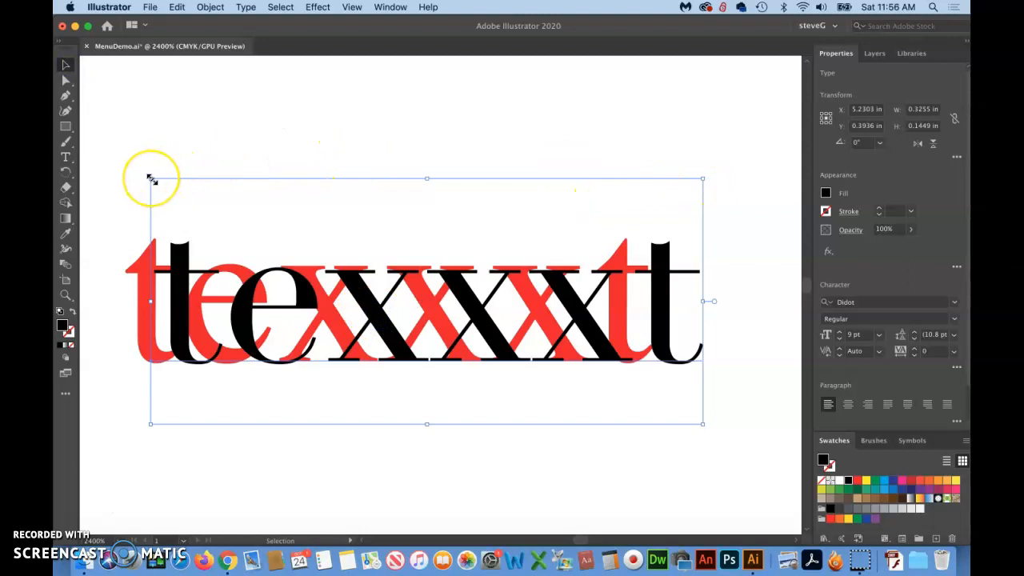
pyautogui.moveTo(151, 179); pyautogui.dragTo(137, 172)
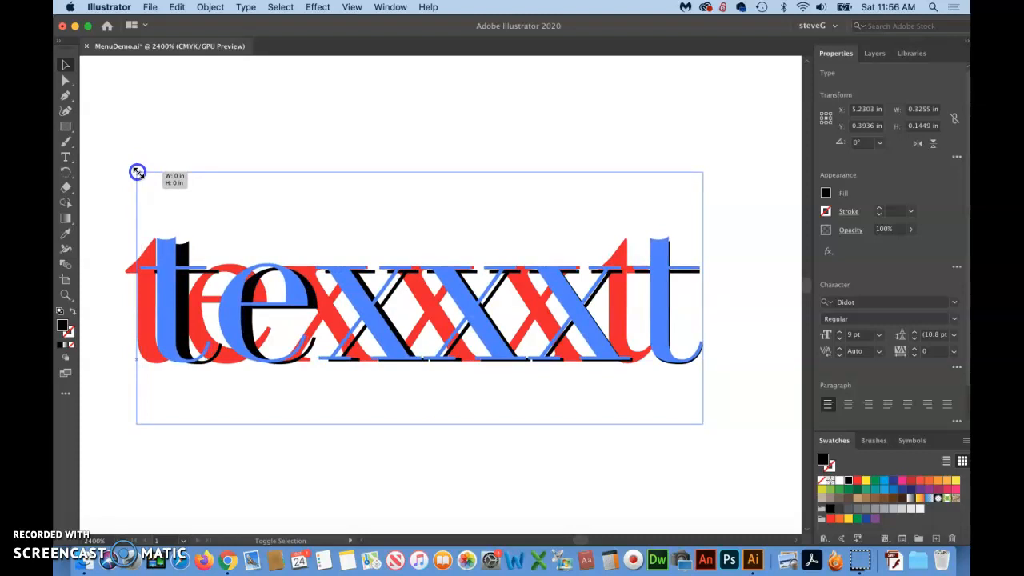
pyautogui.moveTo(137, 172); pyautogui.dragTo(138, 173)
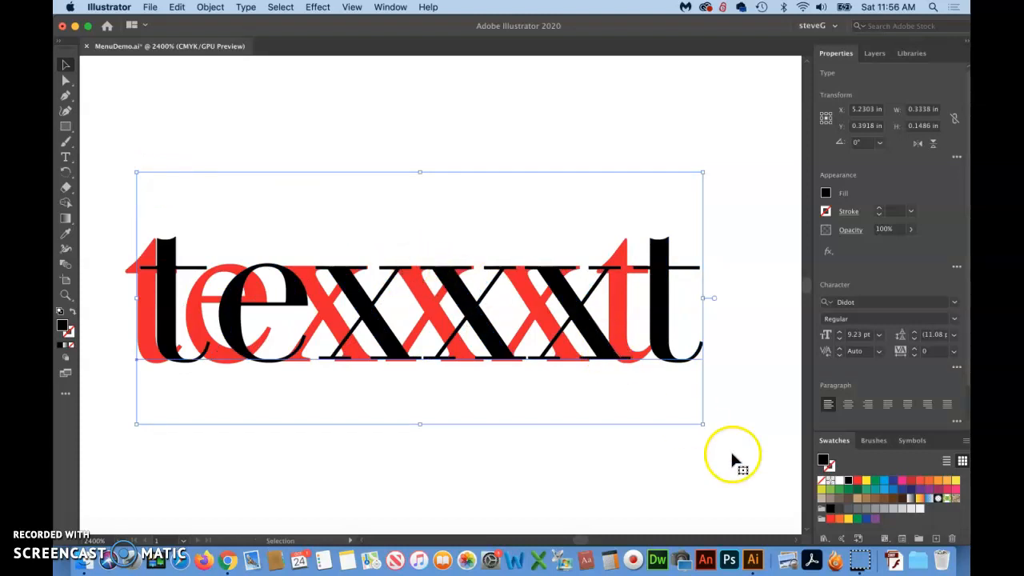
pyautogui.moveTo(702, 424); pyautogui.dragTo(709, 429)
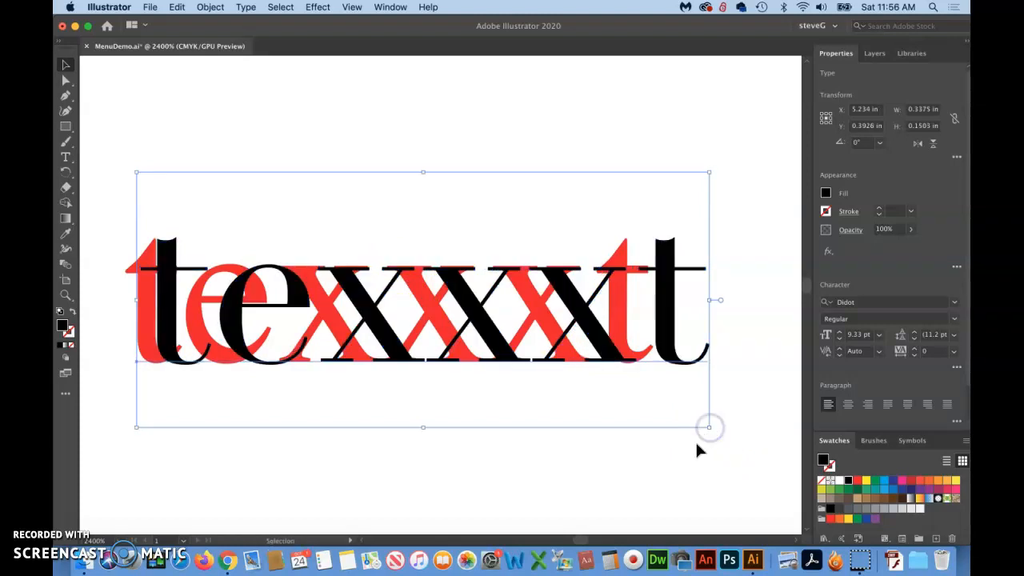
pyautogui.click(605, 463)
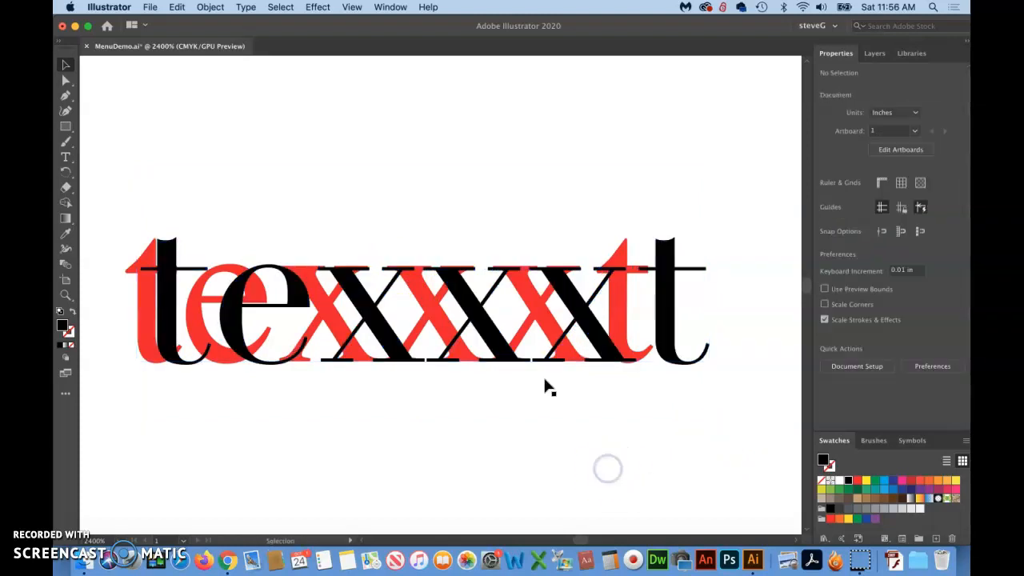
# Enlarge the Didot word slightly further, to about 9.38 pt, to match the Times x-height, and deselect it
pyautogui.click(462, 292)
pyautogui.press('Up')
pyautogui.press('Down')
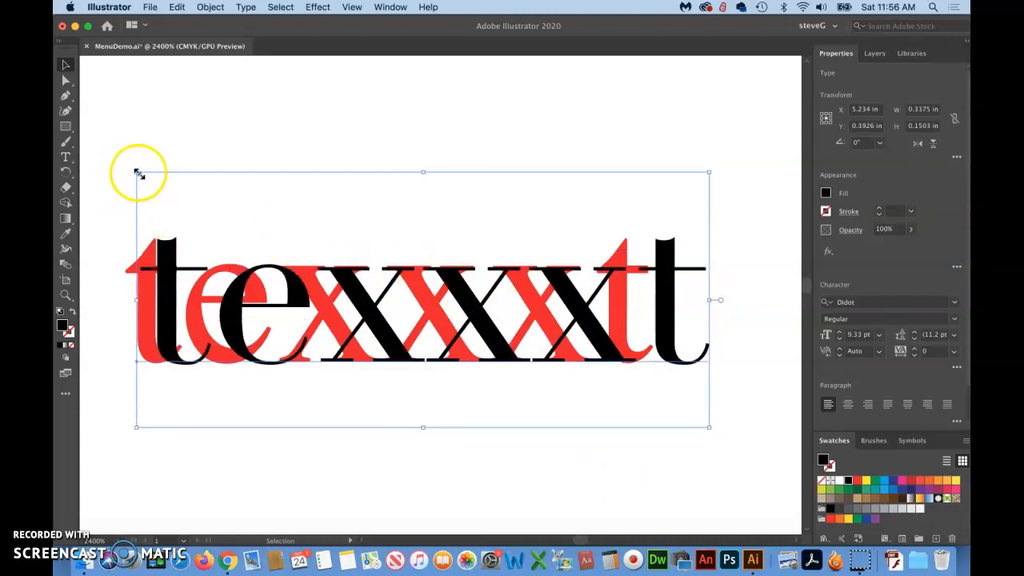
pyautogui.moveTo(137, 173); pyautogui.dragTo(130, 173)
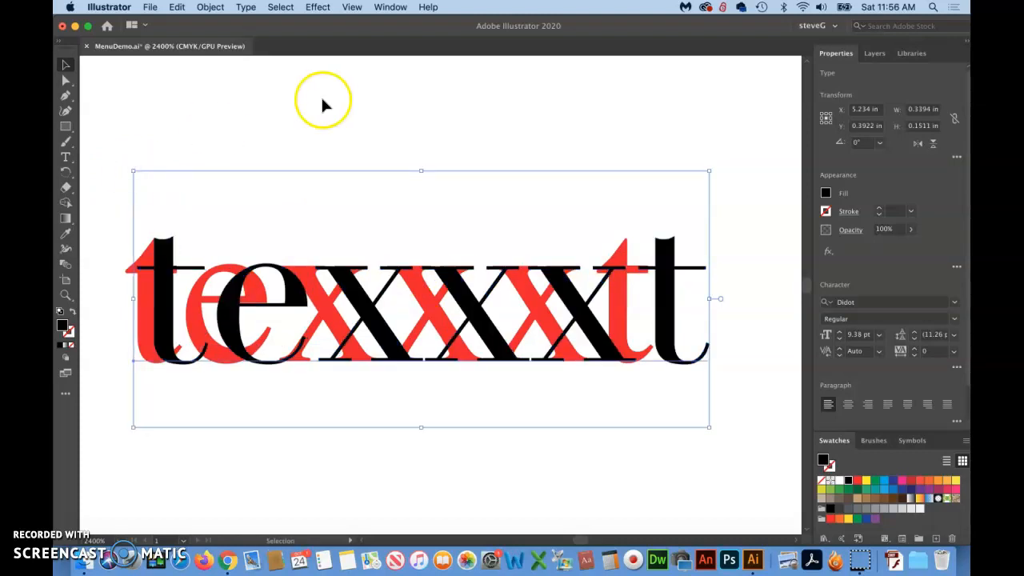
pyautogui.click(407, 117)
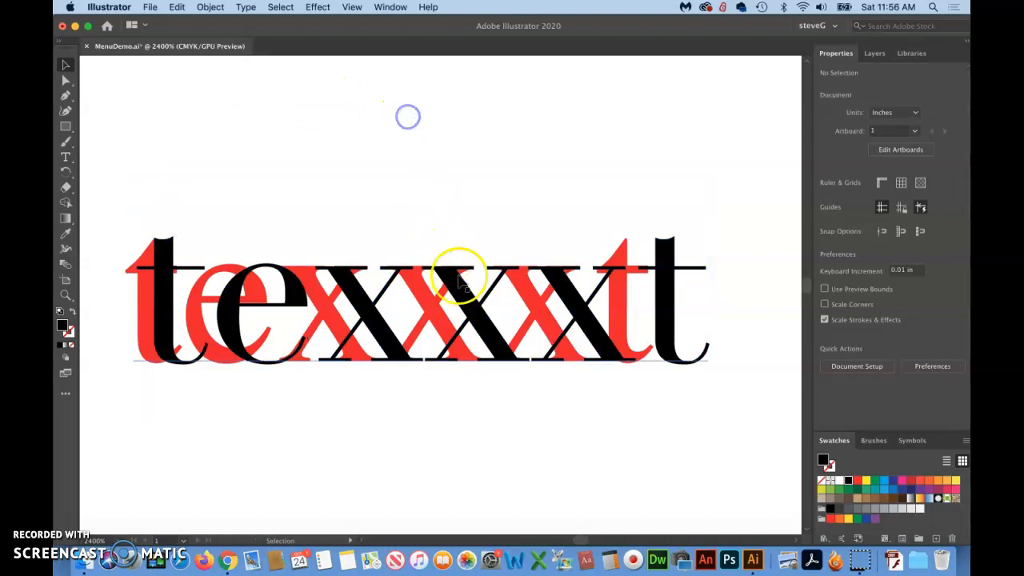
# Check the exact font size of the Didot word in the extended character options without changing it
pyautogui.click(473, 314)
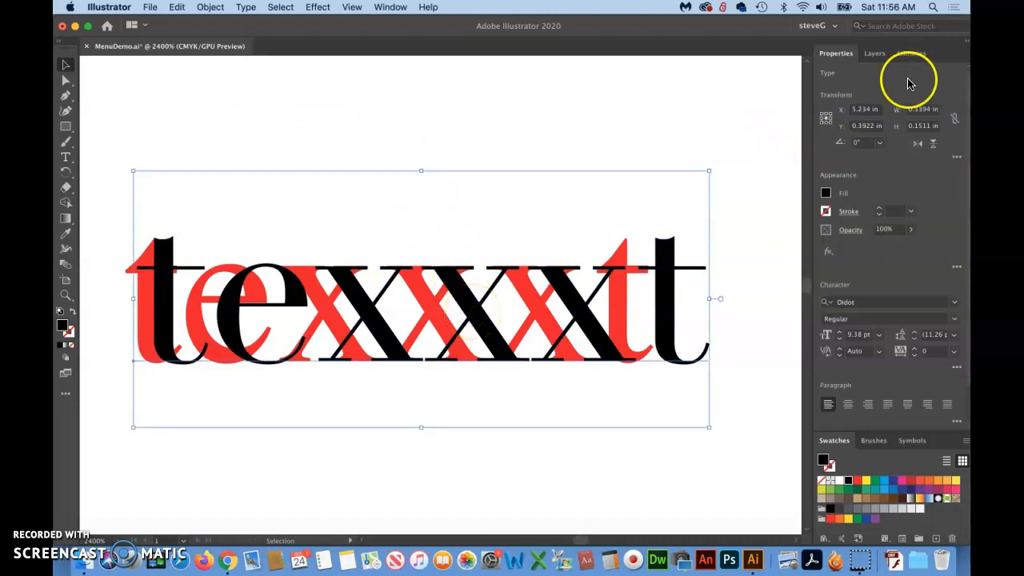
pyautogui.click(957, 370)
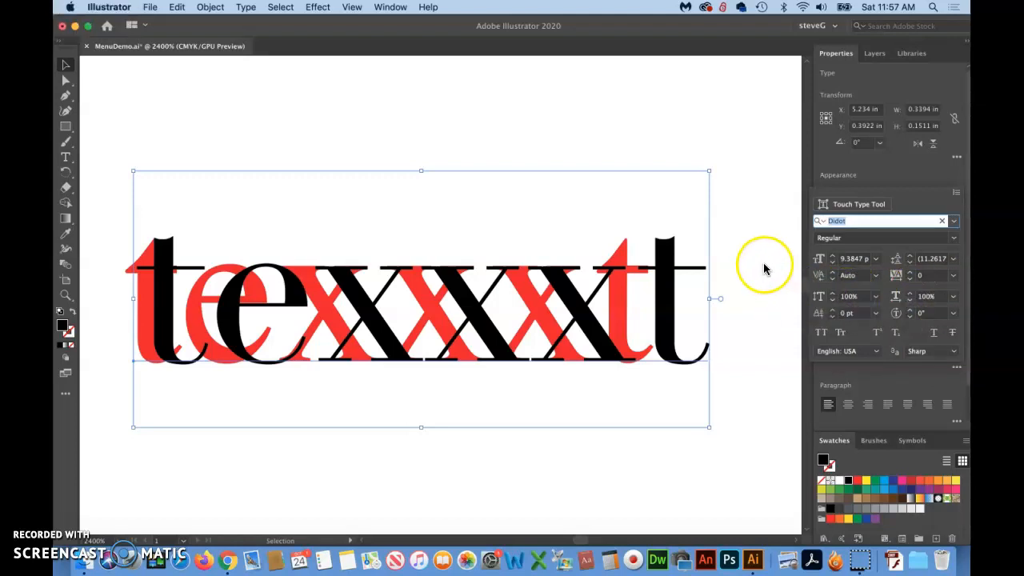
pyautogui.click(850, 259)
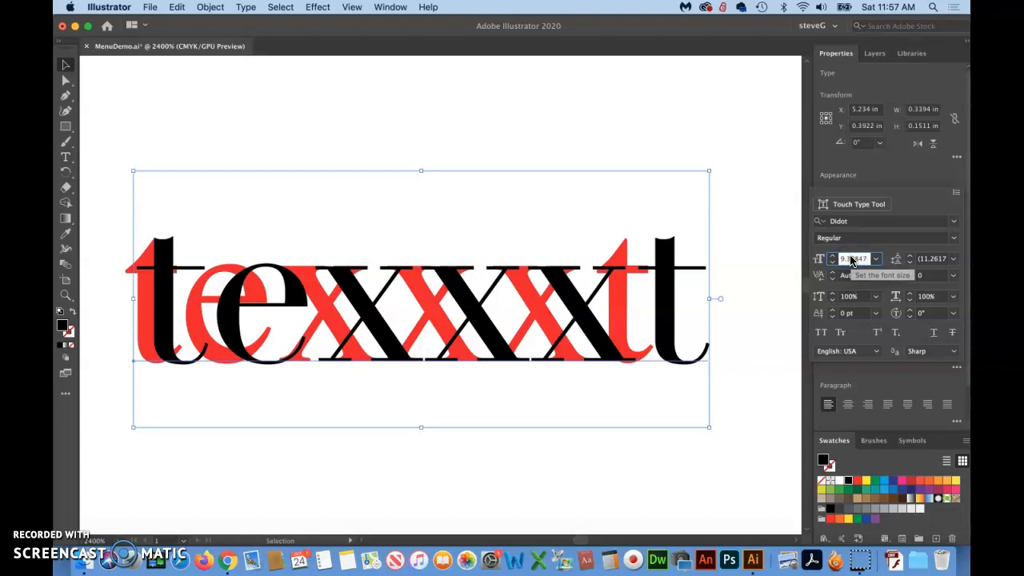
pyautogui.press('Escape')
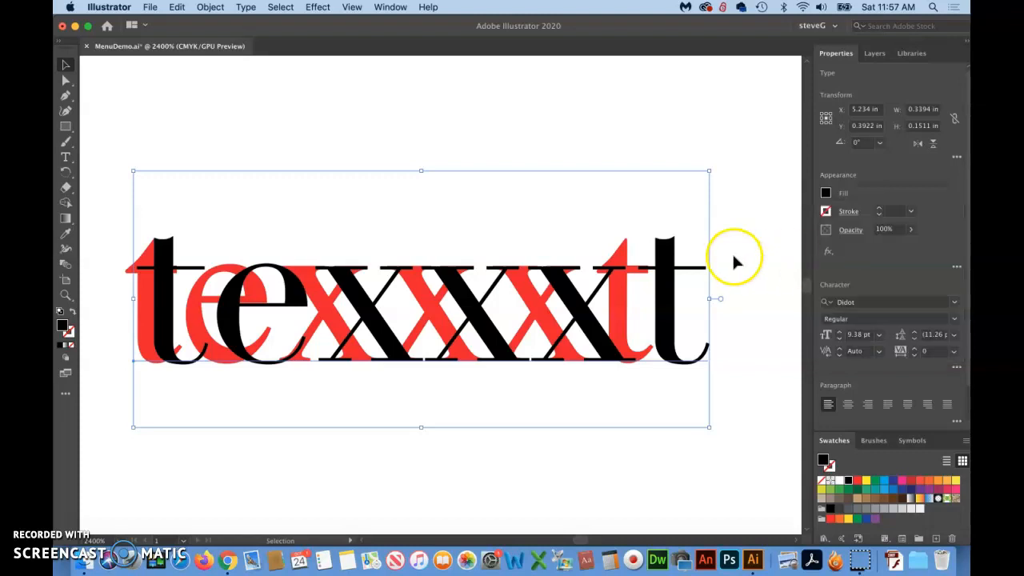
# Set the font size of the Didot word to 9.4 pt and deselect it
pyautogui.click(857, 336)
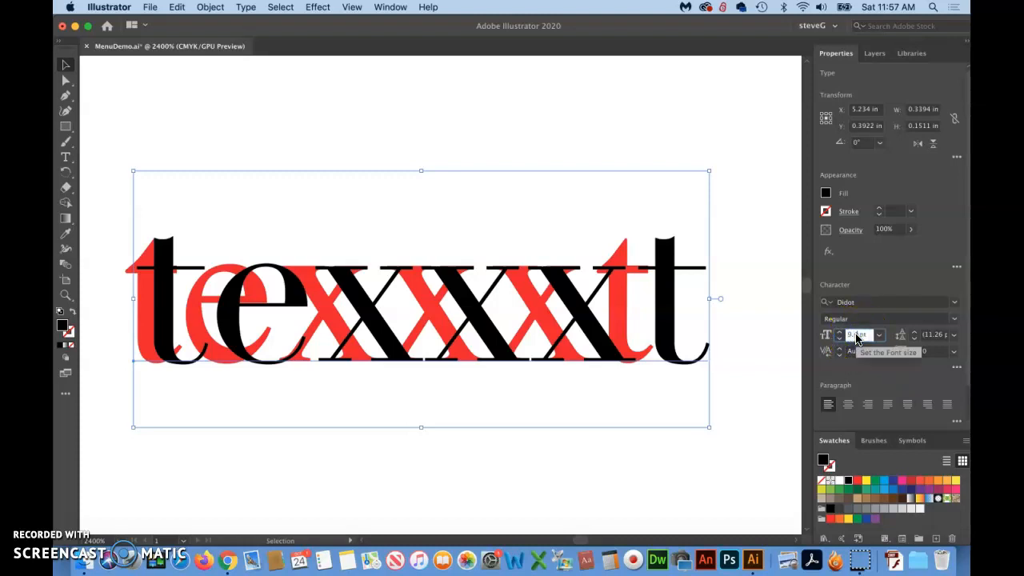
pyautogui.write('9.4')
pyautogui.press('Return')
pyautogui.click(165, 103)
pyautogui.click(76, 514)
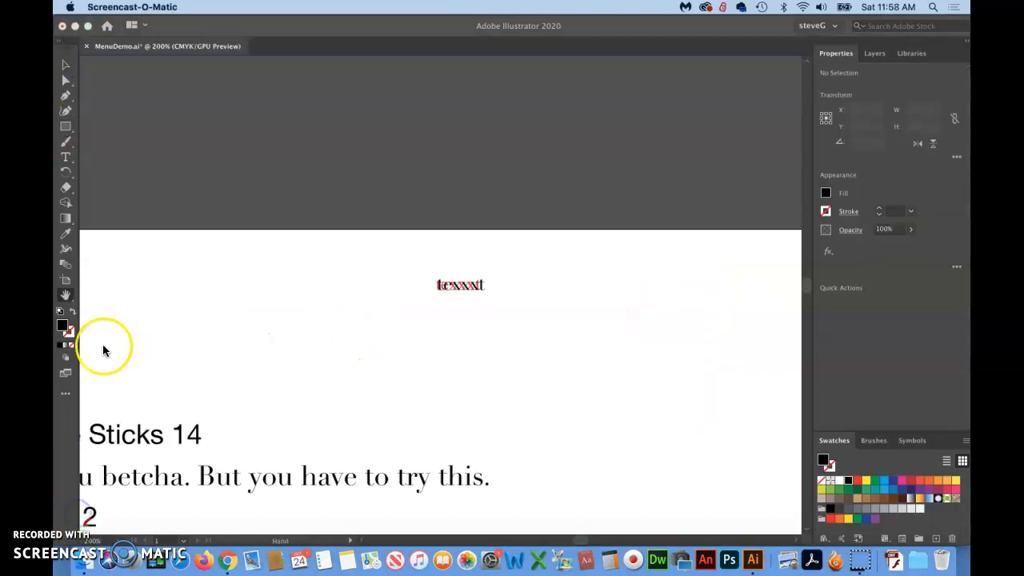
# Set the font size of the description under Fish and Cheese Sticks to 9.4 pt
pyautogui.click(65, 294)
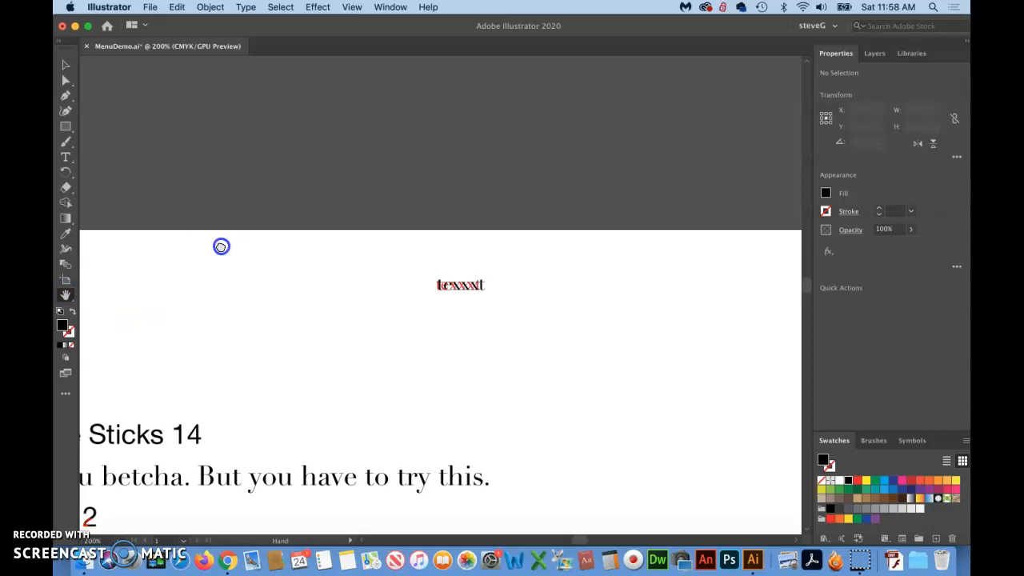
pyautogui.moveTo(221, 246); pyautogui.dragTo(499, 62)
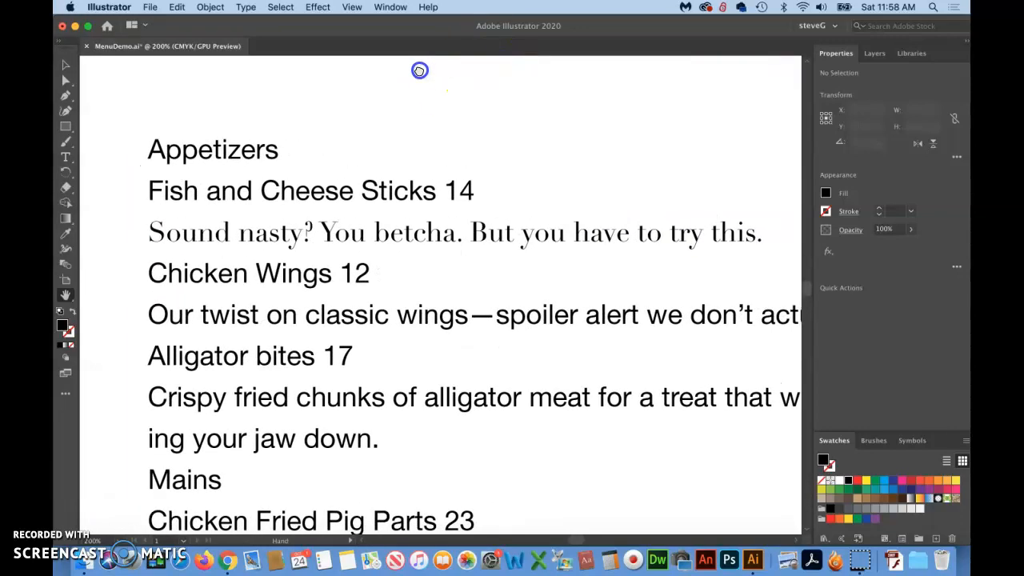
pyautogui.press('super+1')
pyautogui.moveTo(466, 219); pyautogui.dragTo(372, 194)
pyautogui.click(66, 157)
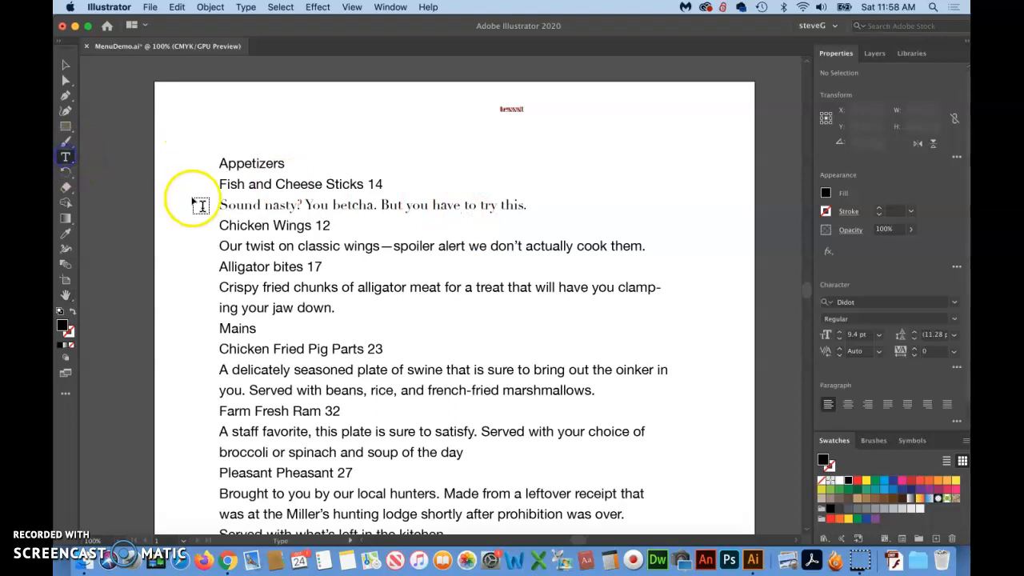
pyautogui.moveTo(217, 201); pyautogui.dragTo(583, 213)
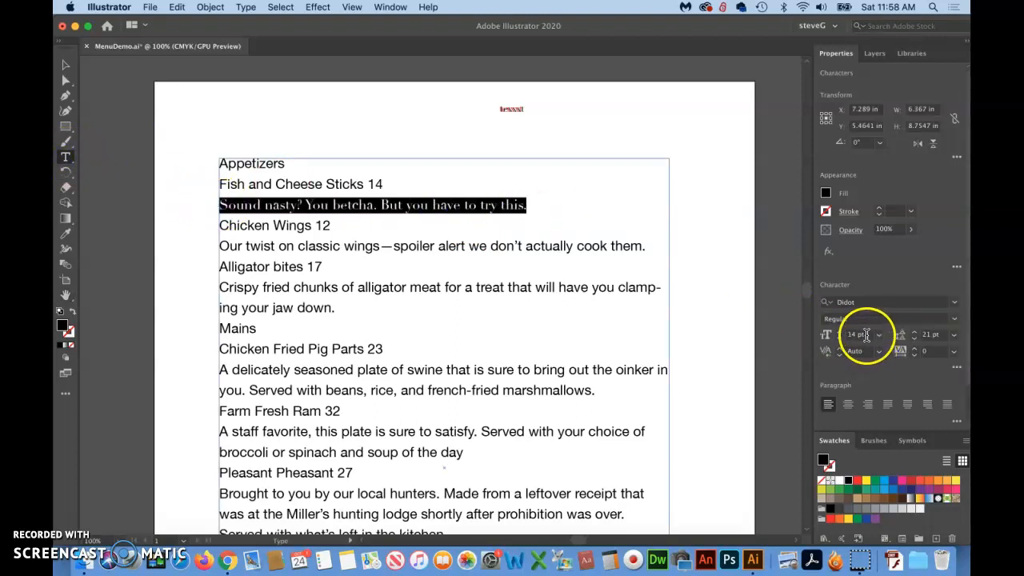
pyautogui.click(831, 334)
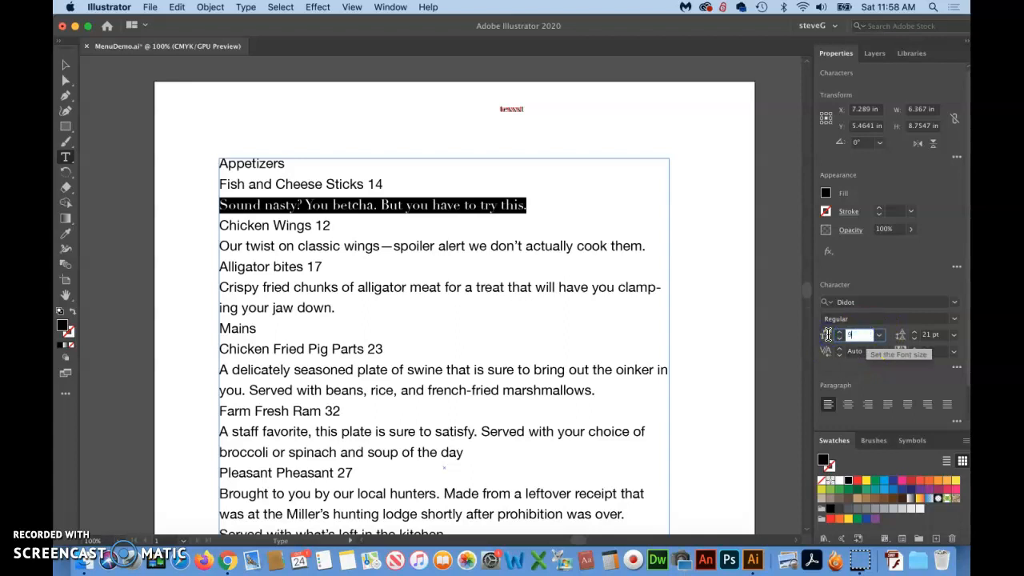
pyautogui.press('Return')
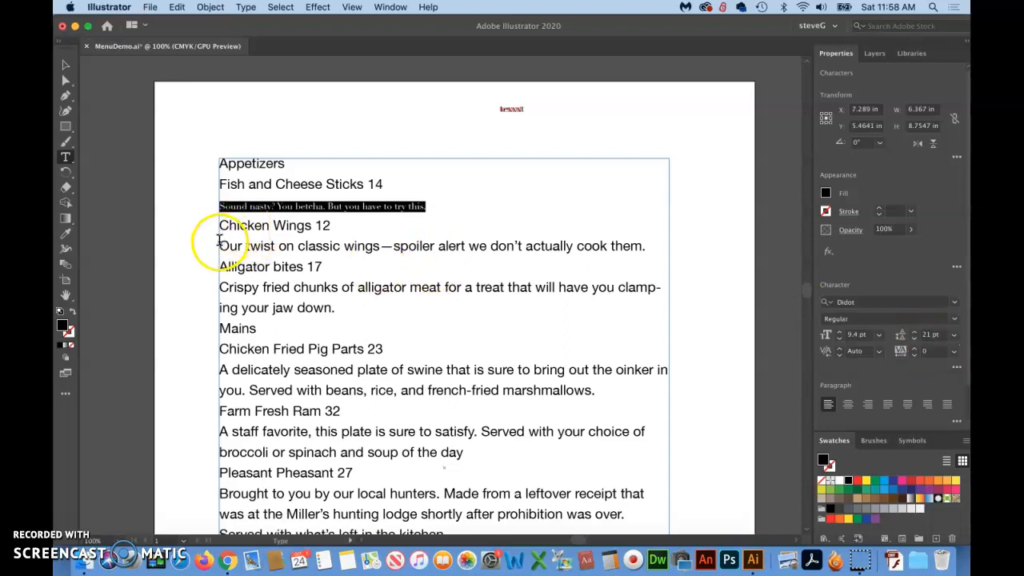
# Format the Chicken Wings description in Didot at 9.4 pt
pyautogui.moveTo(220, 246); pyautogui.dragTo(665, 253)
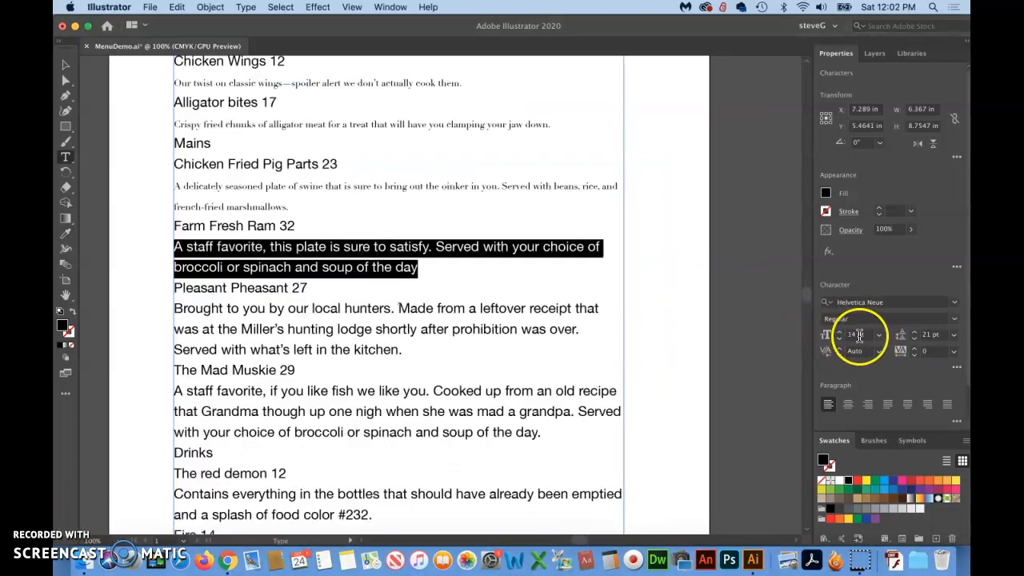
pyautogui.click(857, 336)
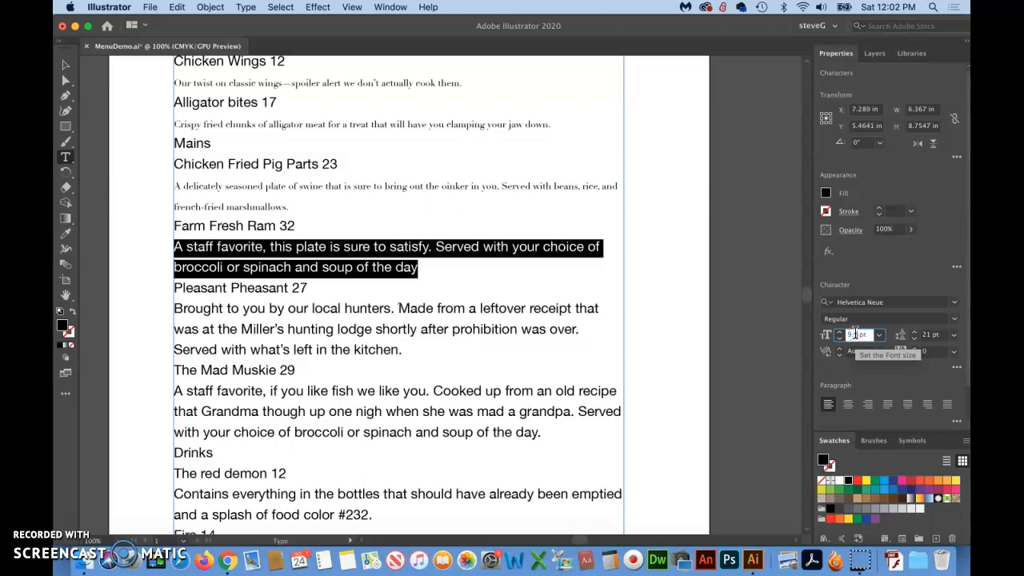
pyautogui.click(955, 302)
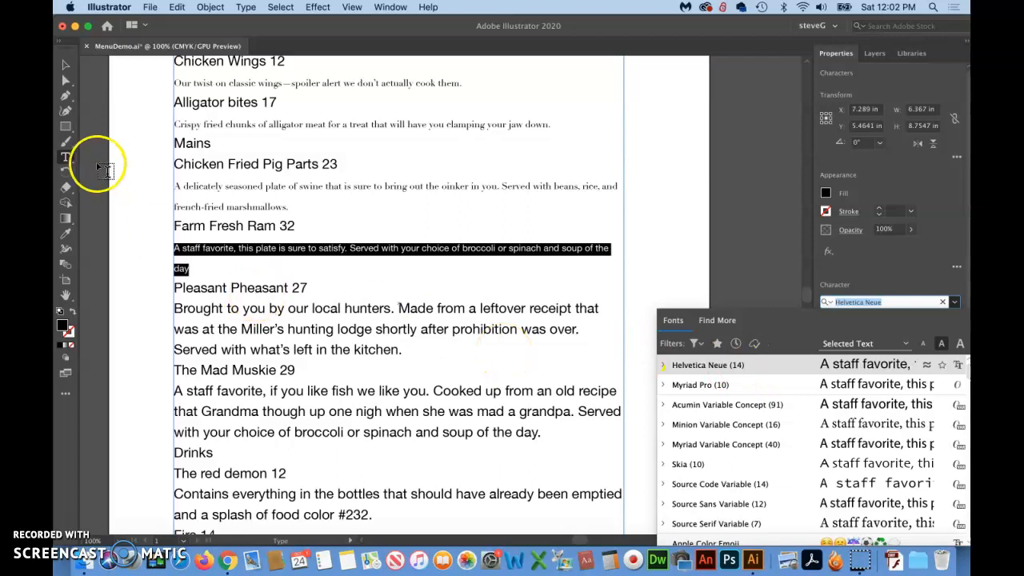
pyautogui.click(65, 67)
pyautogui.click(217, 229)
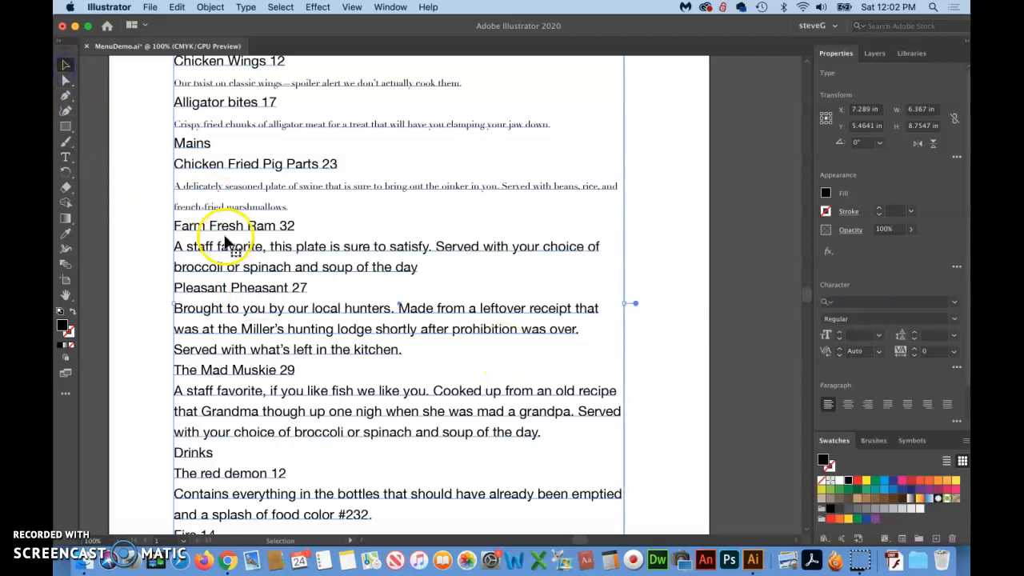
# Match the Farm Fresh Ram description to the Chicken Fried Pig Parts description's type formatting with the Eyedropper
pyautogui.click(67, 157)
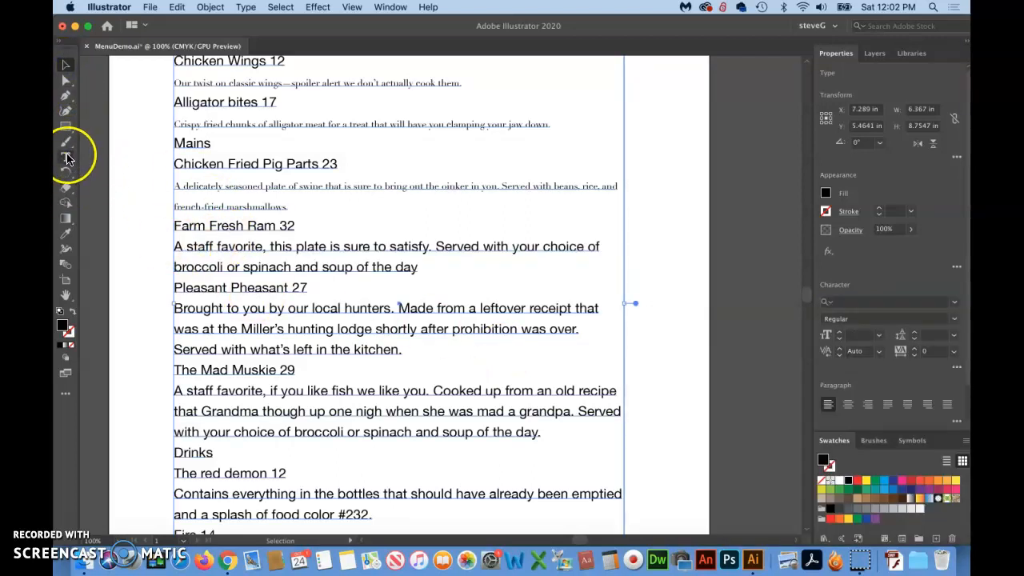
pyautogui.click(175, 247)
pyautogui.moveTo(175, 247); pyautogui.dragTo(495, 274)
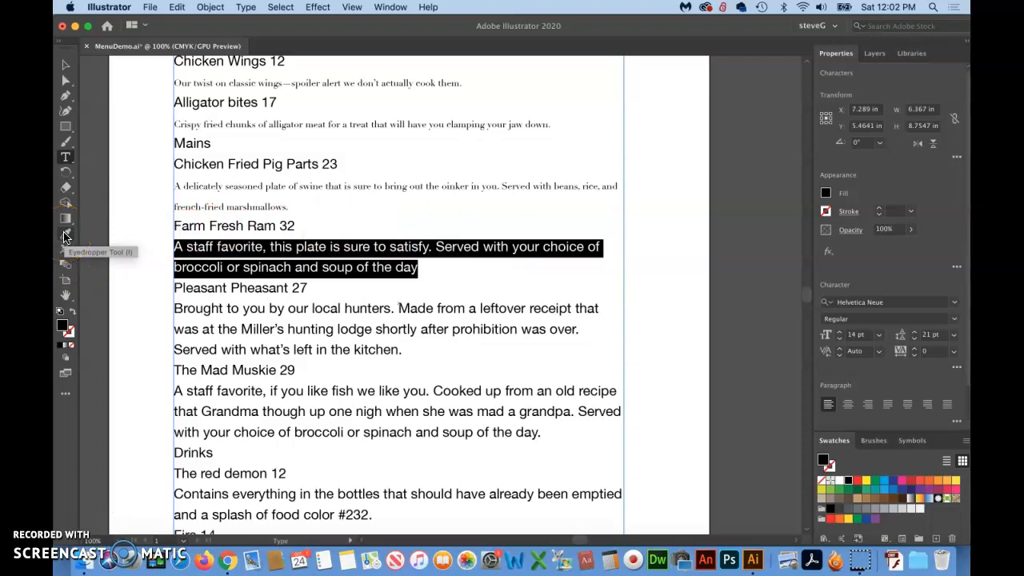
pyautogui.click(66, 235)
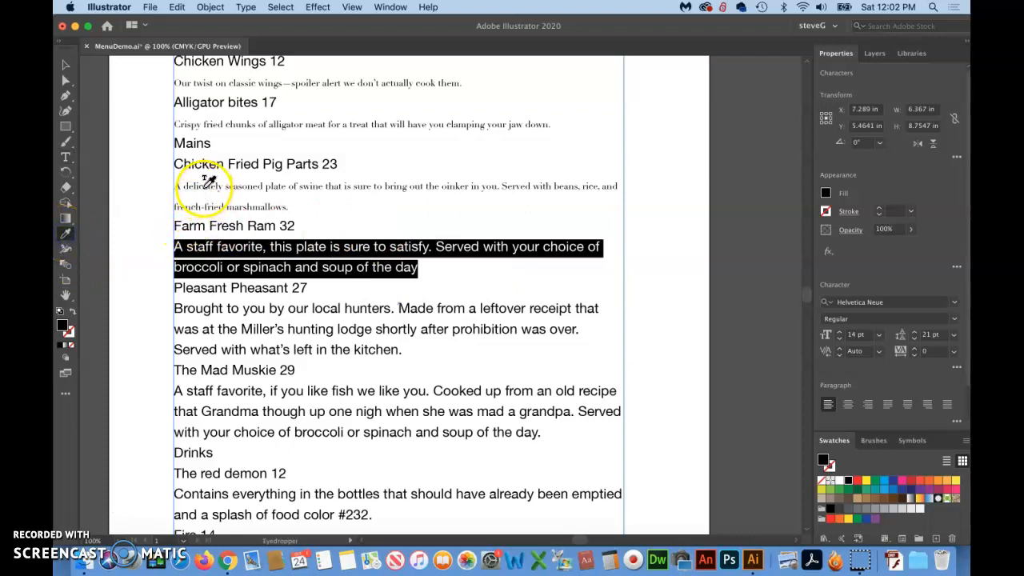
pyautogui.click(207, 185)
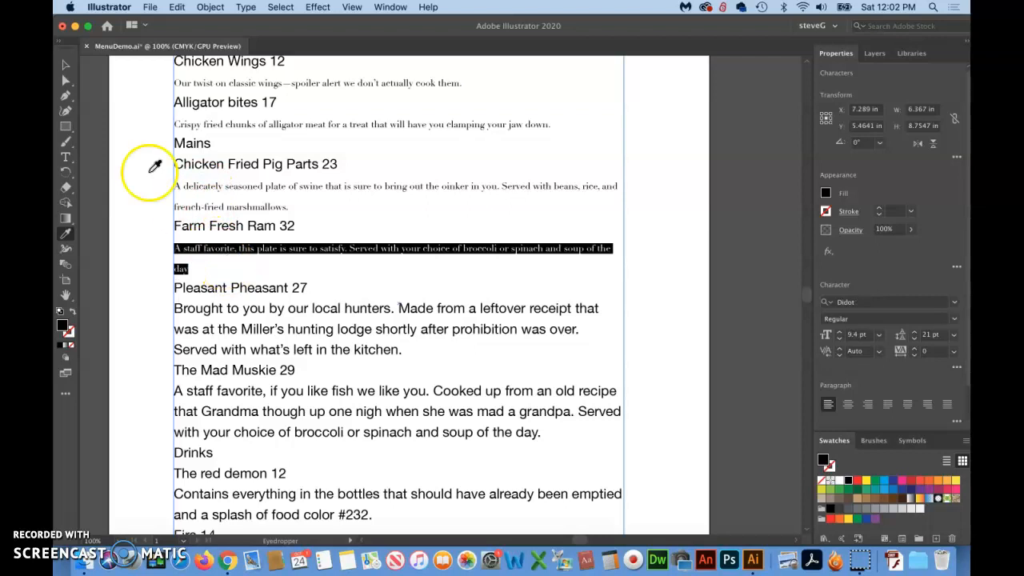
pyautogui.click(66, 69)
# Copy the Farm Fresh Ram description's type formatting onto the full Pleasant Pheasant description with the Eyedropper
pyautogui.scroll(-2, 237, 204)
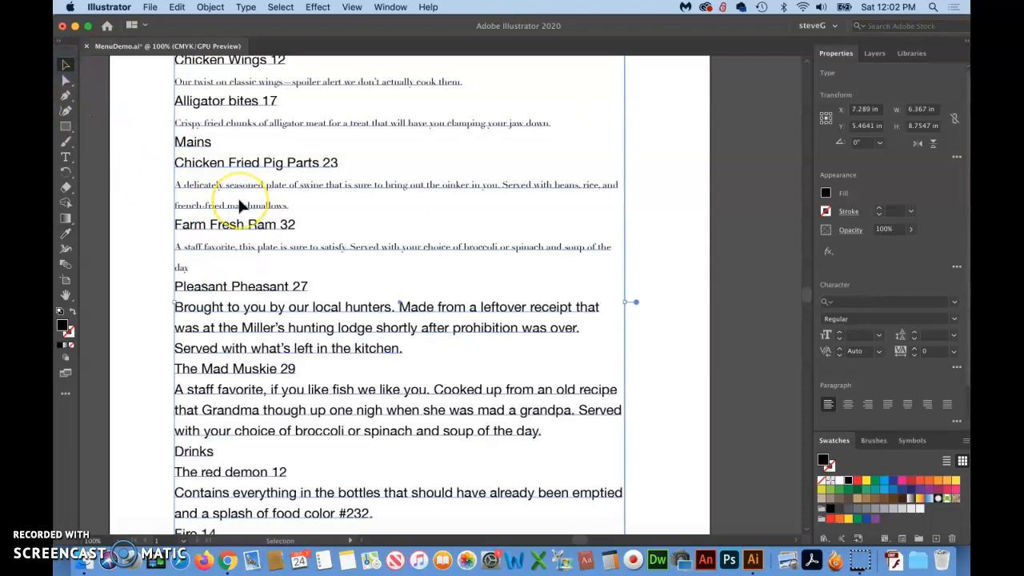
pyautogui.hscroll(-2, 238, 204)
pyautogui.scroll(-2, 240, 207)
pyautogui.hscroll(1, 240, 207)
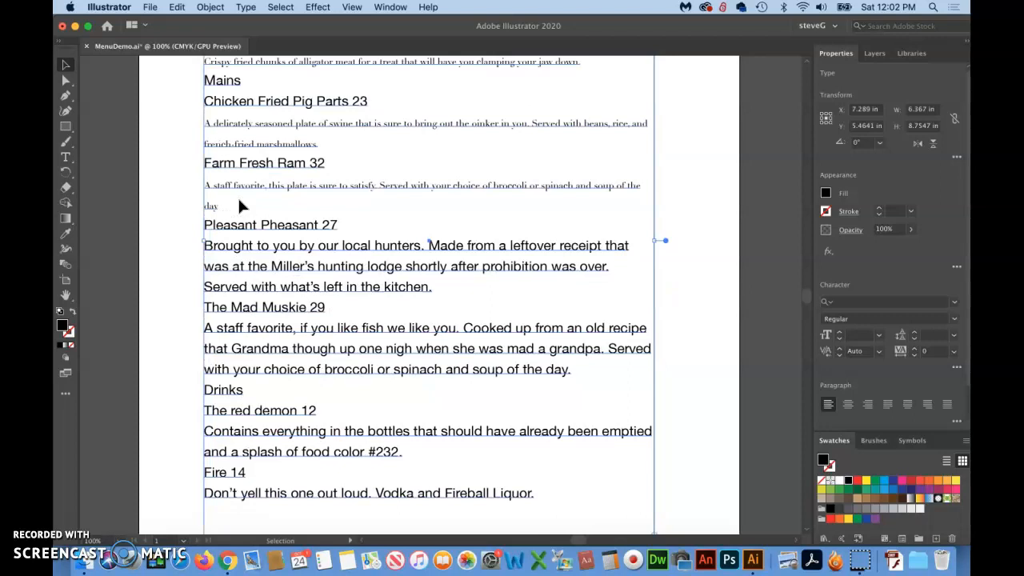
pyautogui.click(259, 193)
pyautogui.click(66, 157)
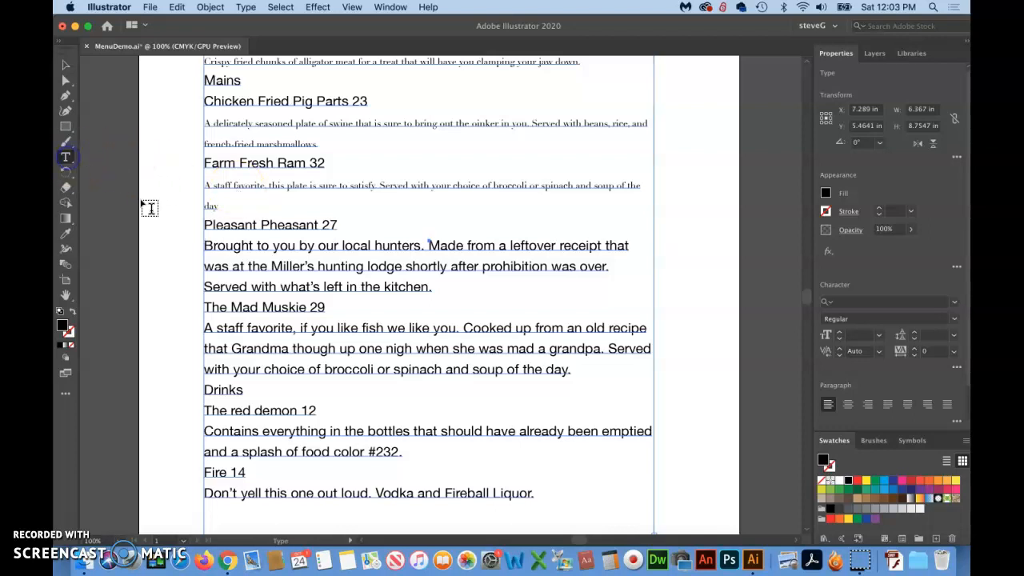
pyautogui.moveTo(204, 246); pyautogui.dragTo(399, 253)
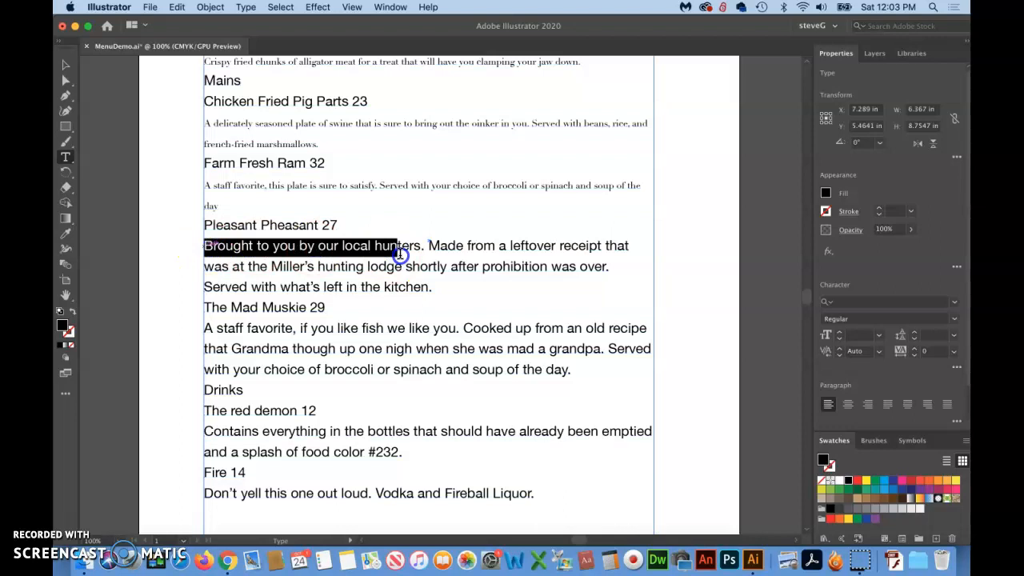
pyautogui.moveTo(399, 254); pyautogui.dragTo(474, 289)
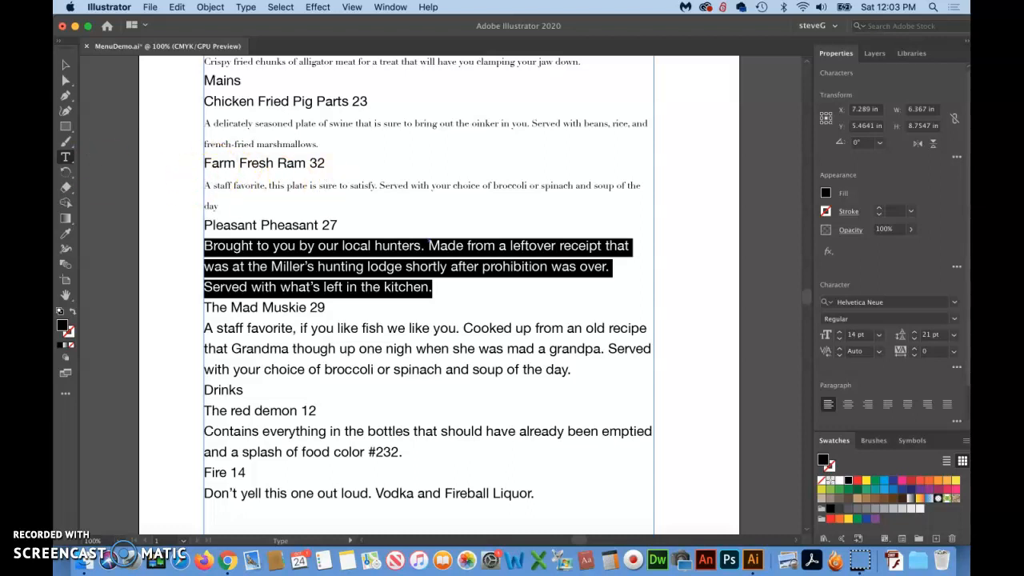
pyautogui.click(65, 233)
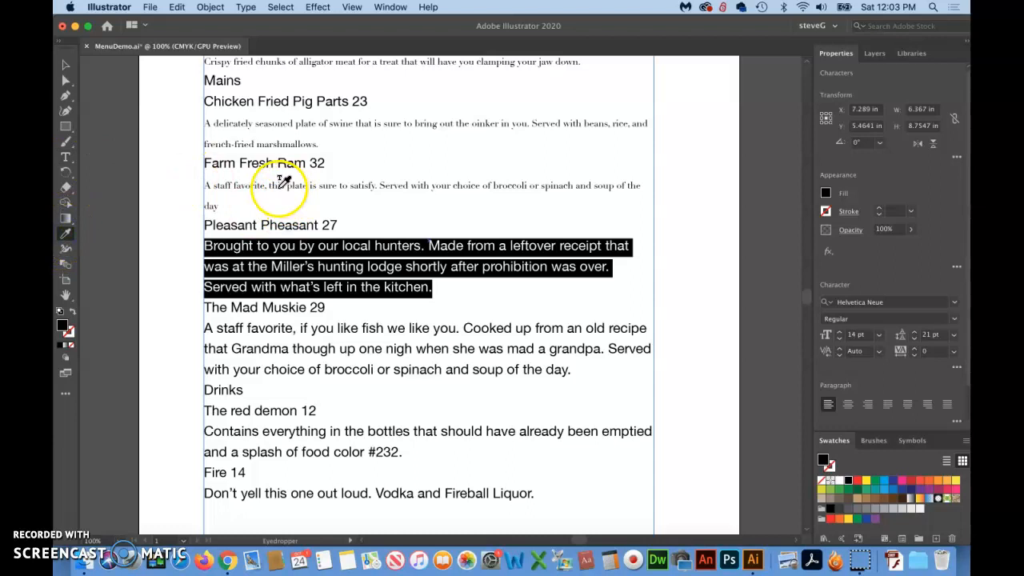
pyautogui.click(276, 186)
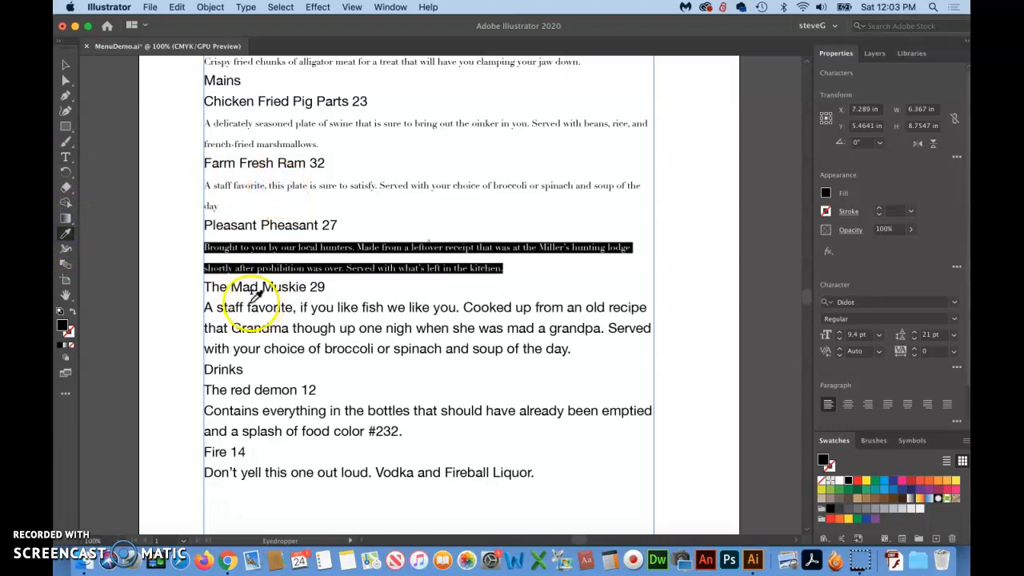
# Apply the Pleasant Pheasant description's type formatting to the whole Mad Muskie description with the Eyedropper
pyautogui.click(66, 158)
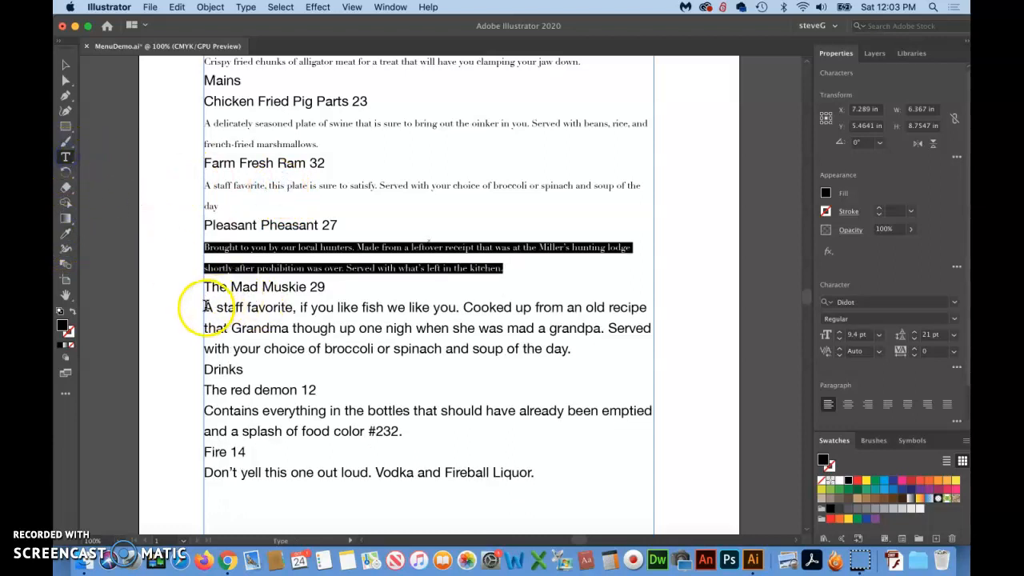
pyautogui.click(209, 312)
pyautogui.moveTo(209, 312); pyautogui.dragTo(640, 350)
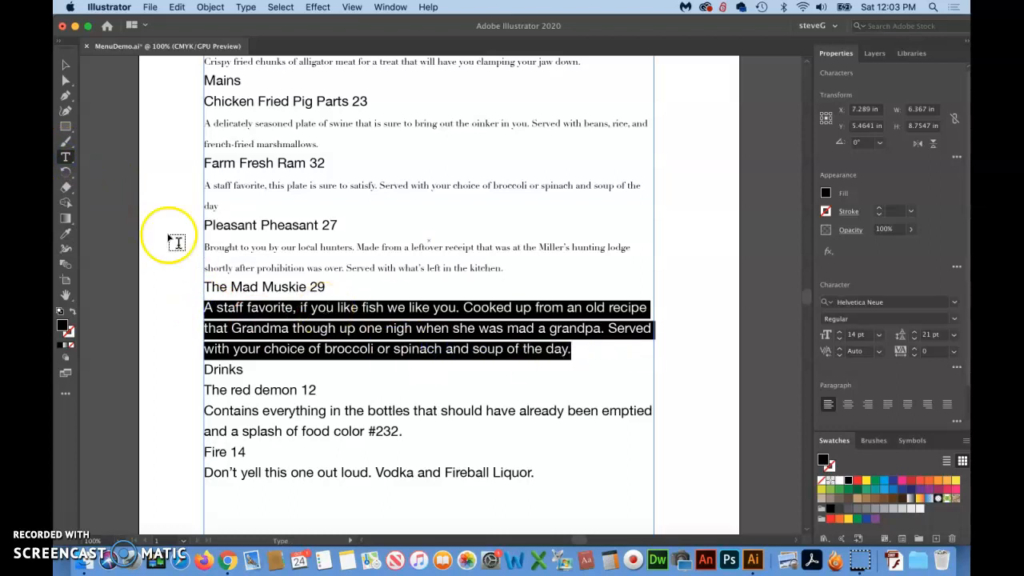
pyautogui.click(65, 234)
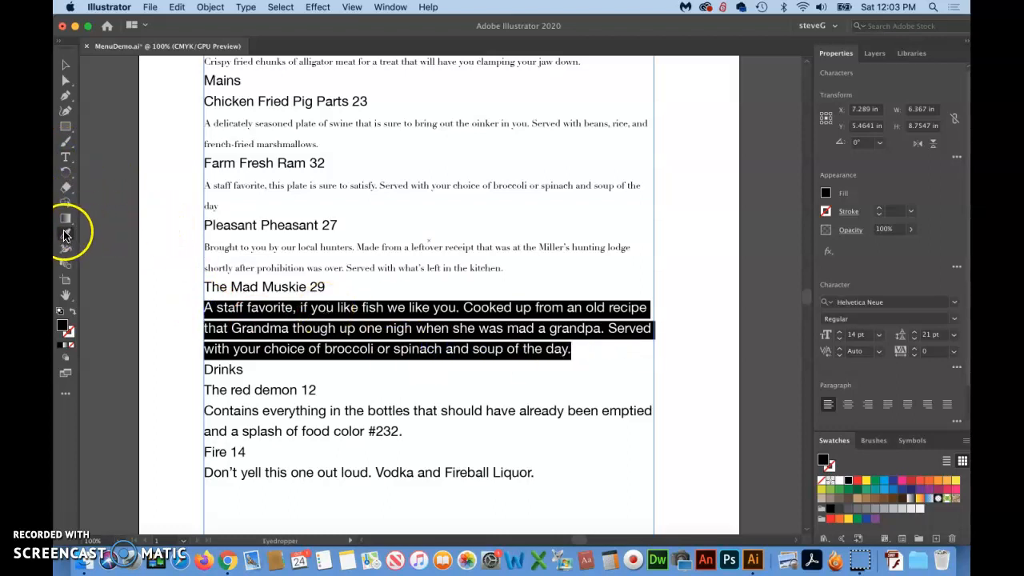
pyautogui.click(263, 247)
pyautogui.scroll(-3, 297, 285)
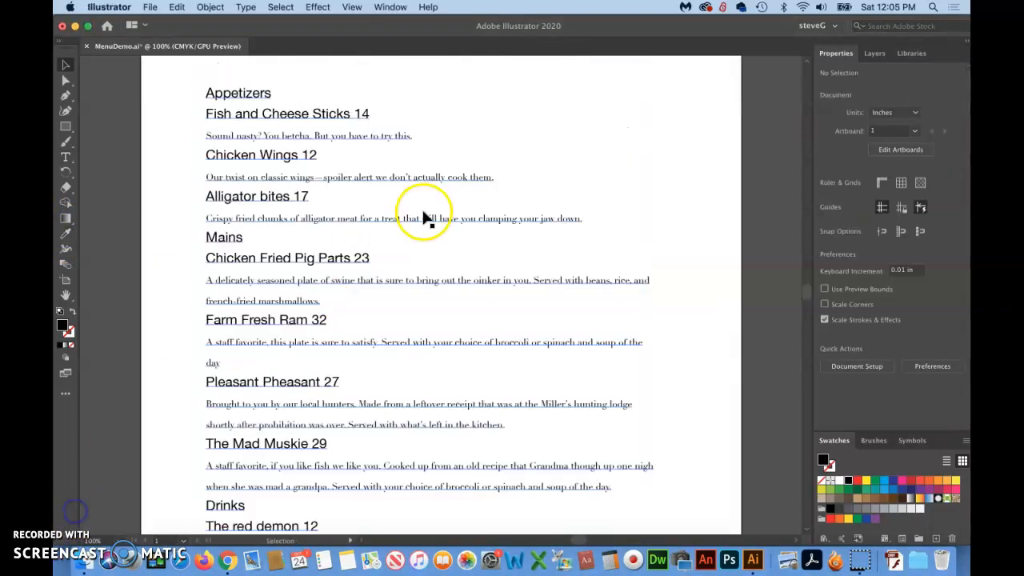
# Set the font size of the Appetizers heading to 24 pt
pyautogui.scroll(2, 422, 216)
pyautogui.click(66, 157)
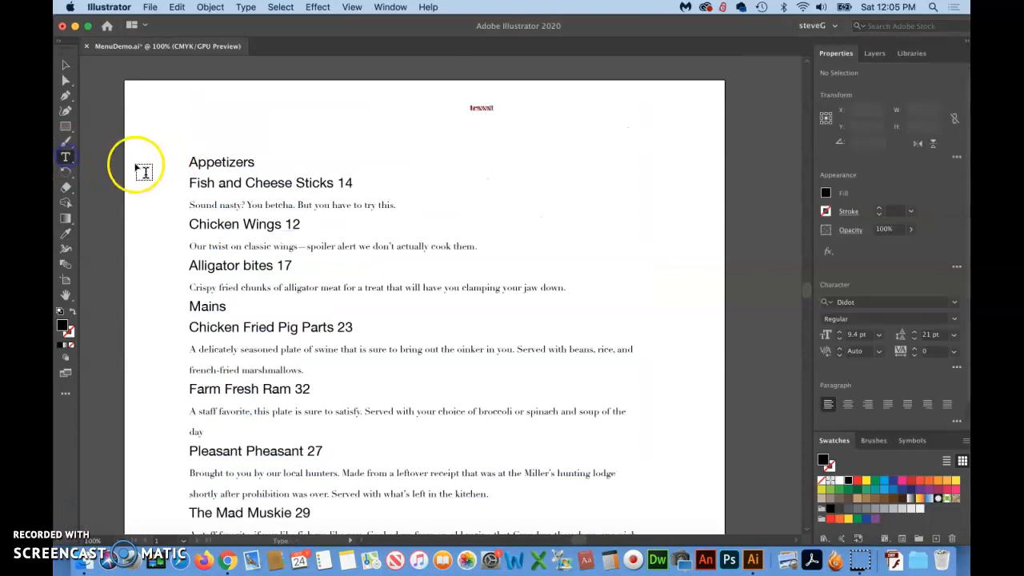
pyautogui.moveTo(189, 162); pyautogui.dragTo(294, 166)
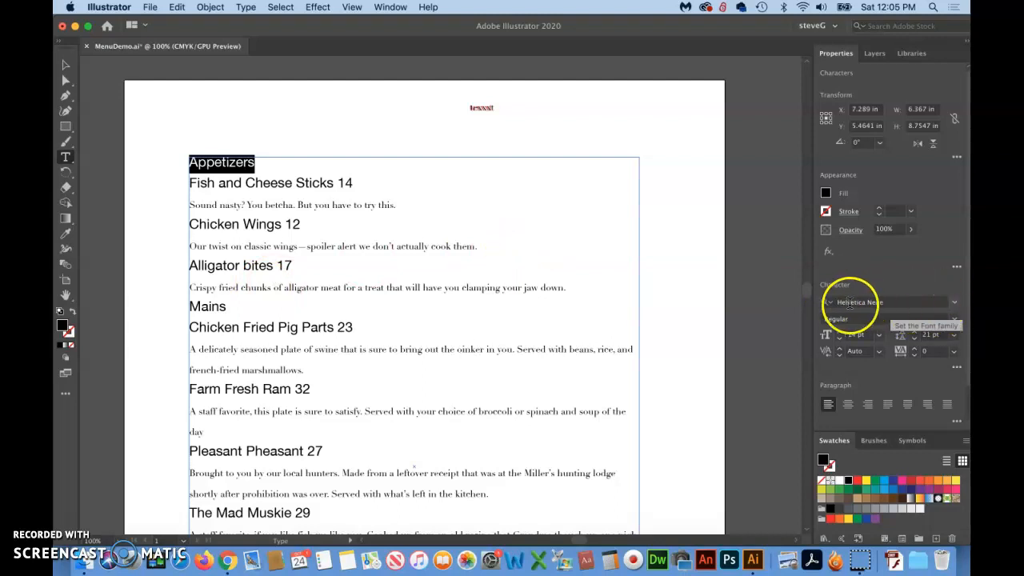
pyautogui.click(879, 336)
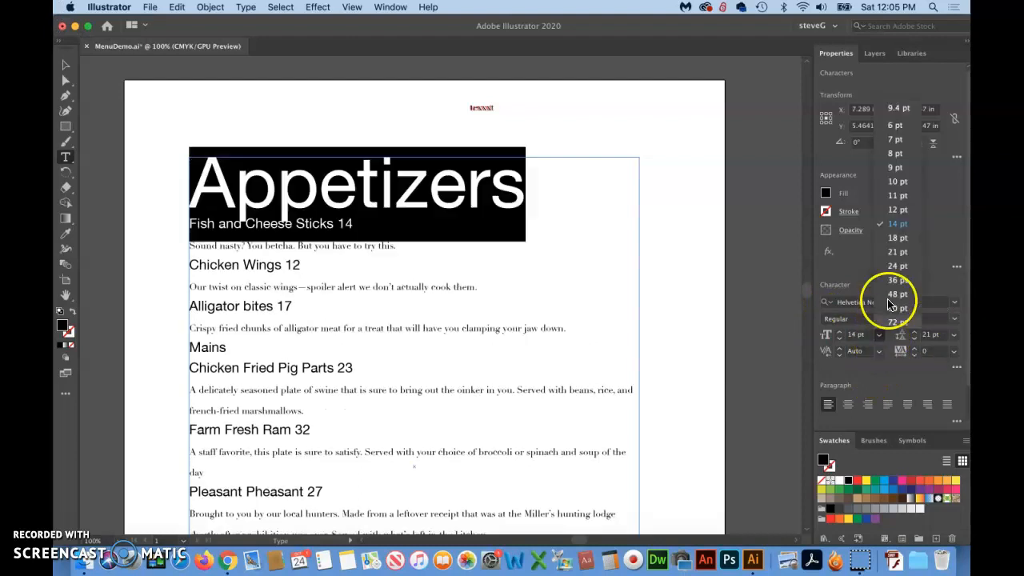
pyautogui.click(896, 272)
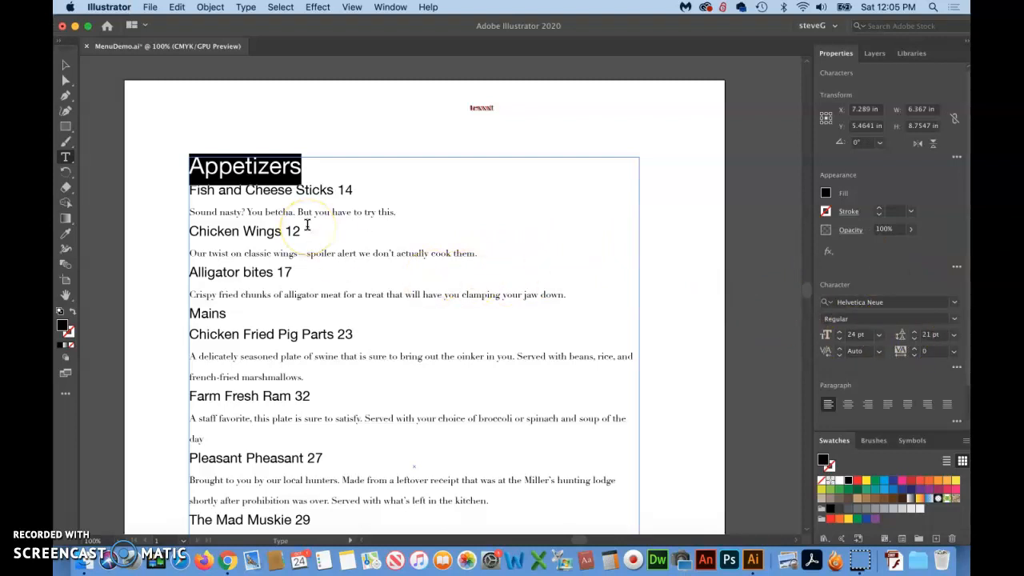
pyautogui.click(66, 65)
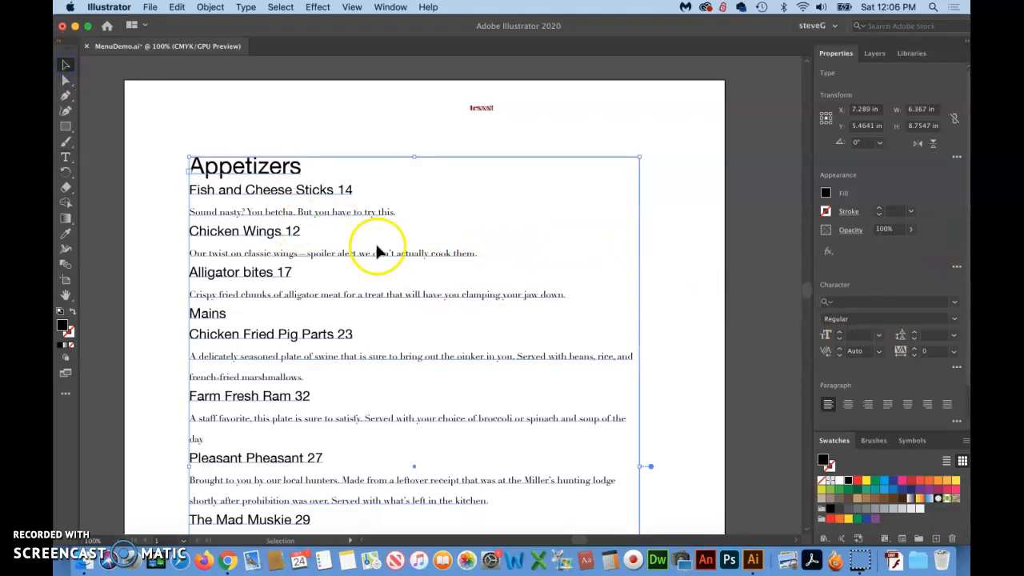
# Copy the Appetizers heading's type formatting onto the Mains heading with the Eyedropper
pyautogui.click(66, 157)
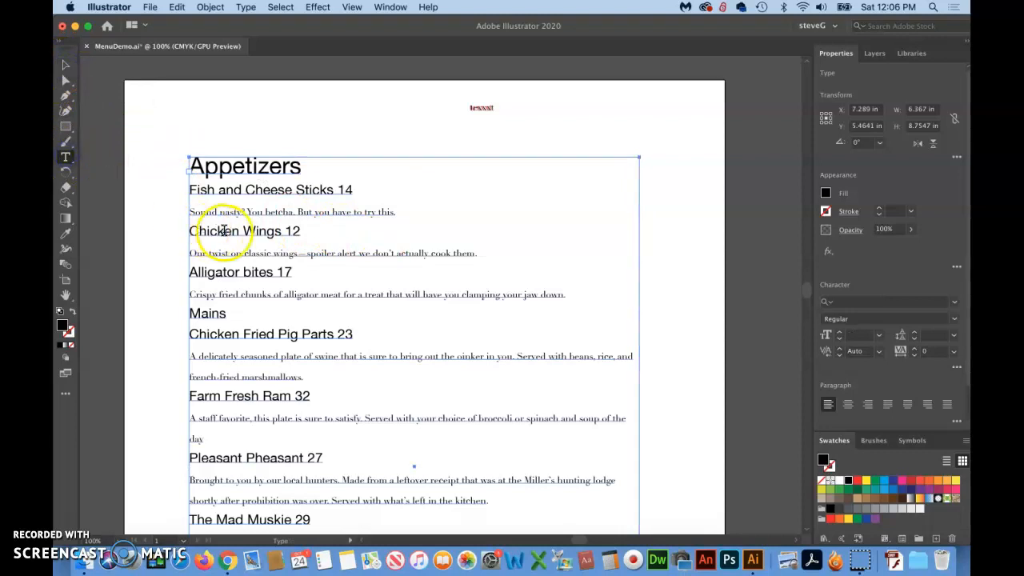
pyautogui.doubleClick(201, 314)
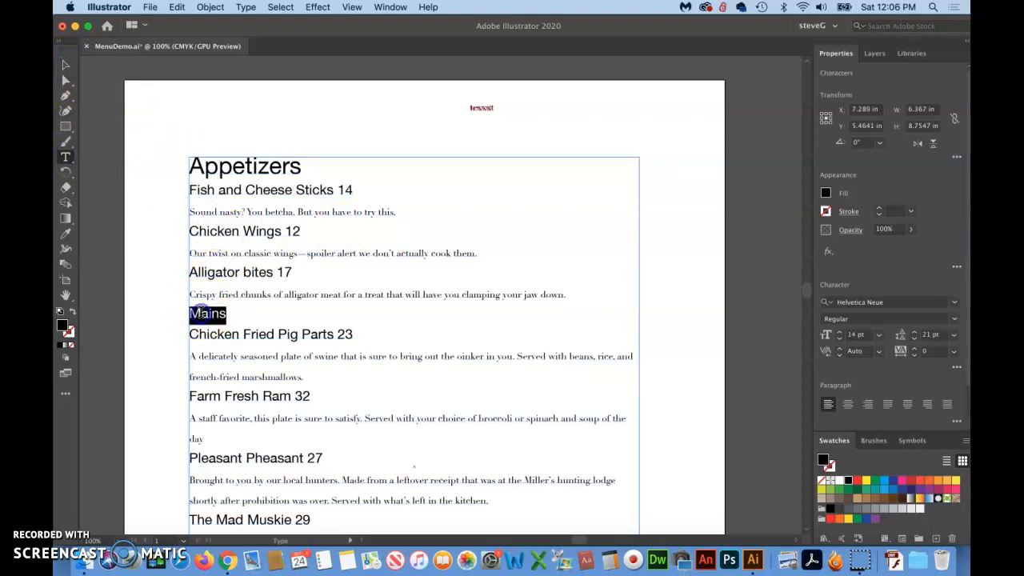
pyautogui.click(65, 233)
pyautogui.click(250, 165)
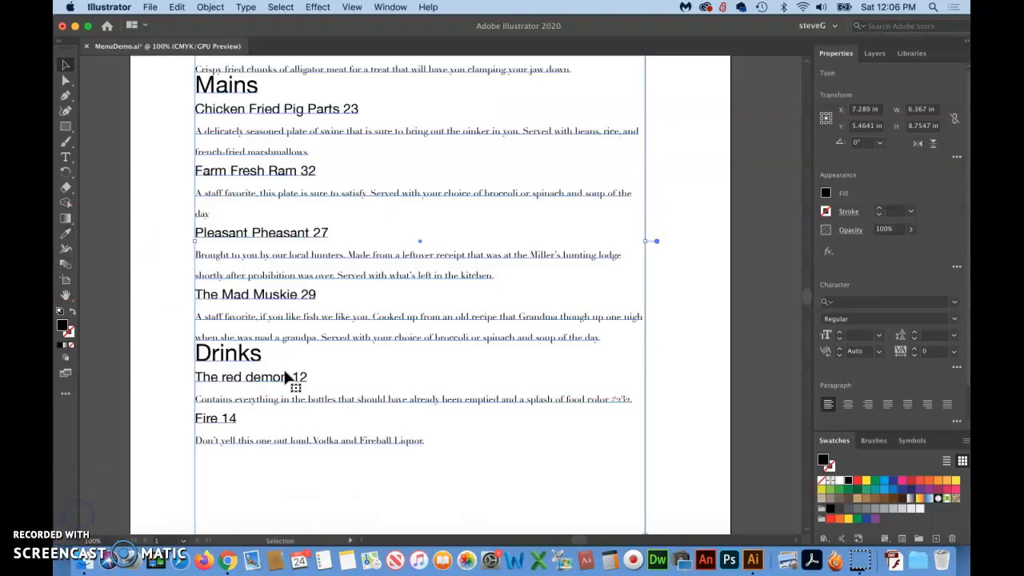
pyautogui.scroll(3, 288, 380)
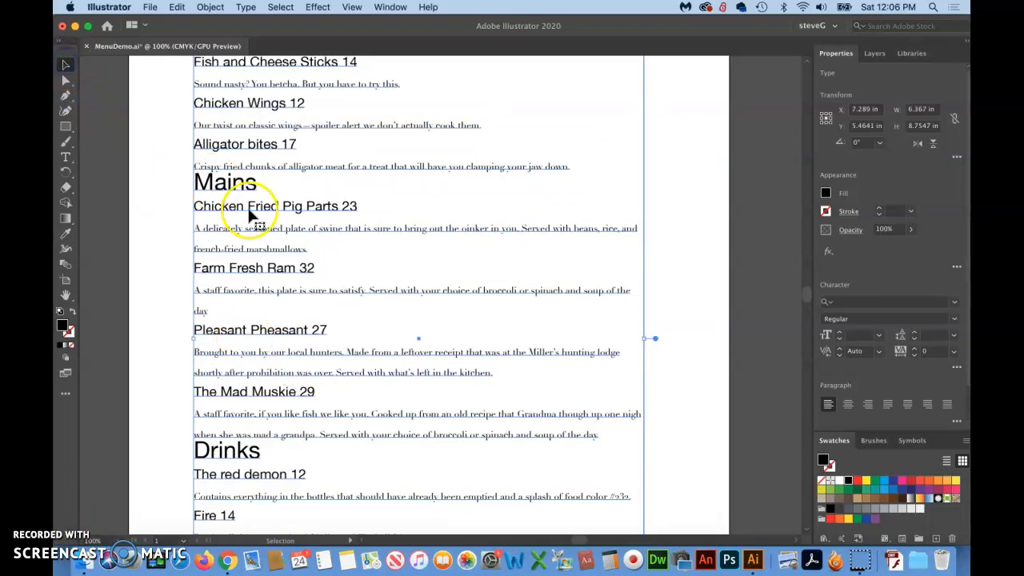
# Set the font style of the price 14 beside Fish and Cheese Sticks to Bold
pyautogui.scroll(3, 232, 210)
pyautogui.scroll(1, 249, 210)
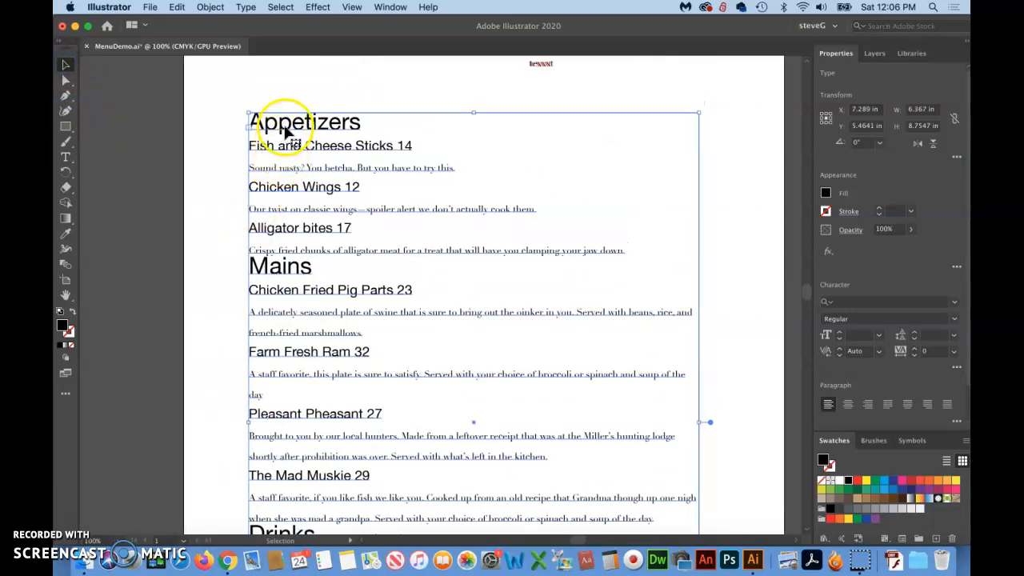
pyautogui.scroll(-4, 268, 272)
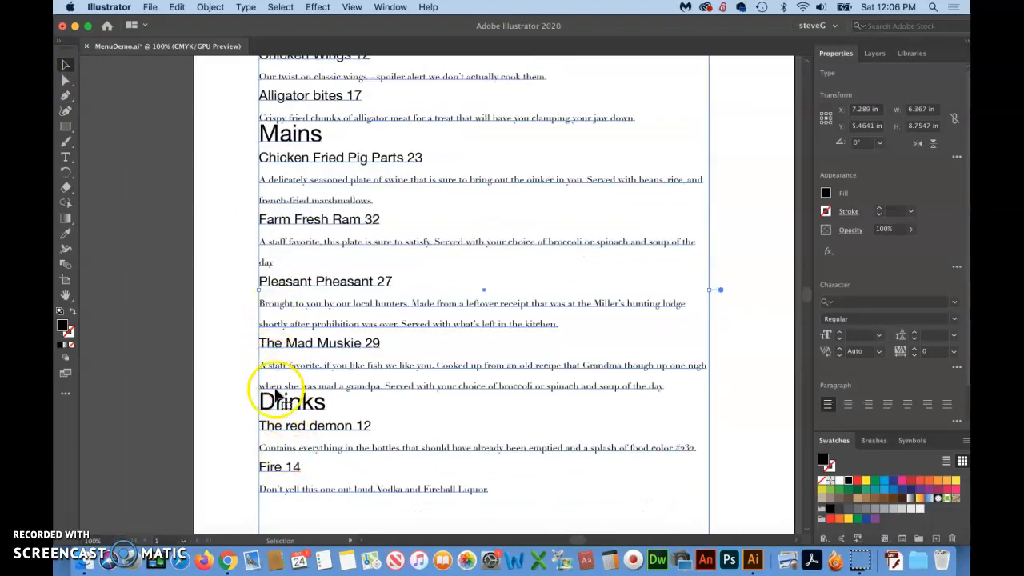
pyautogui.scroll(3, 290, 420)
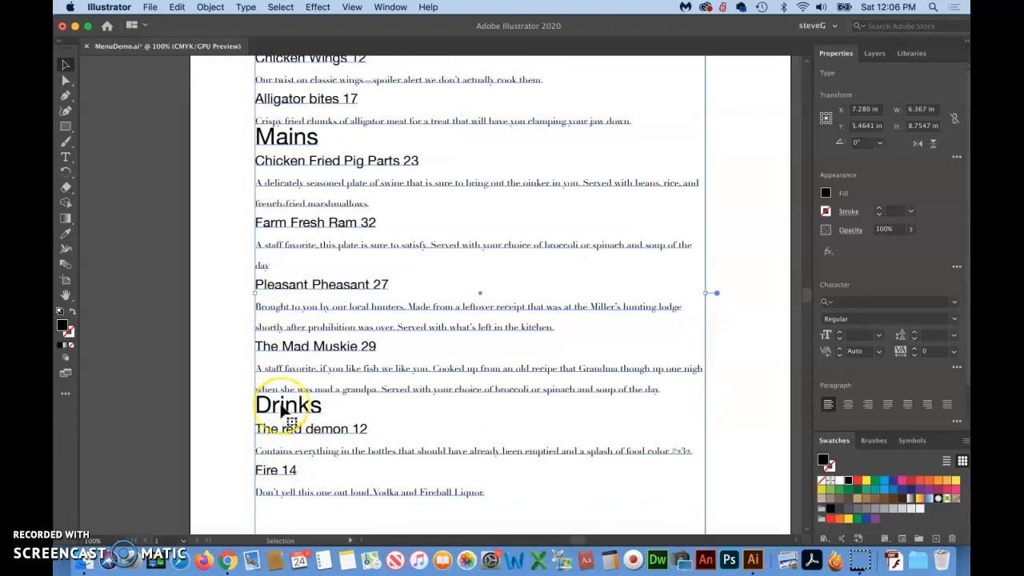
pyautogui.scroll(-1, 281, 411)
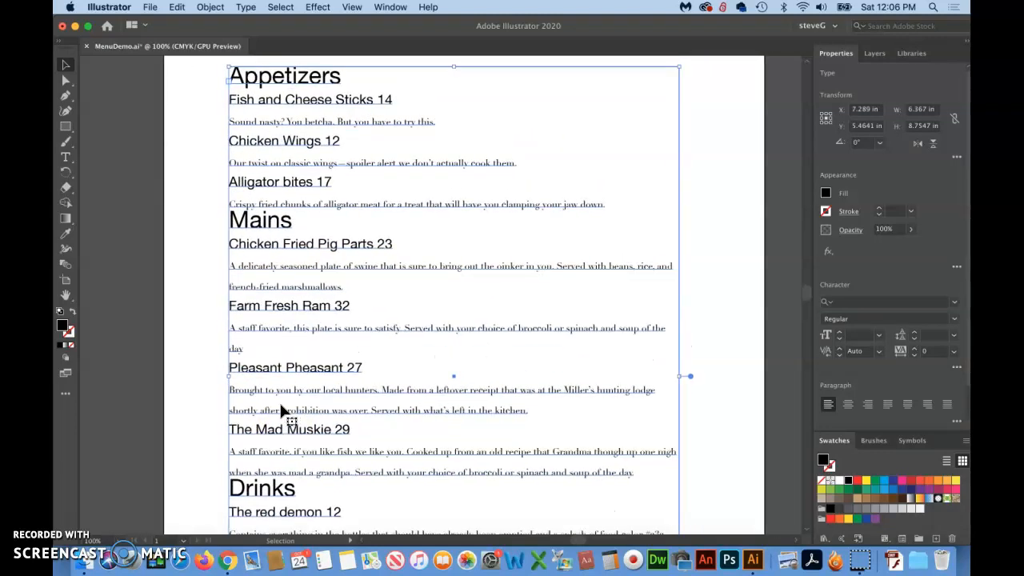
pyautogui.hscroll(3, 281, 411)
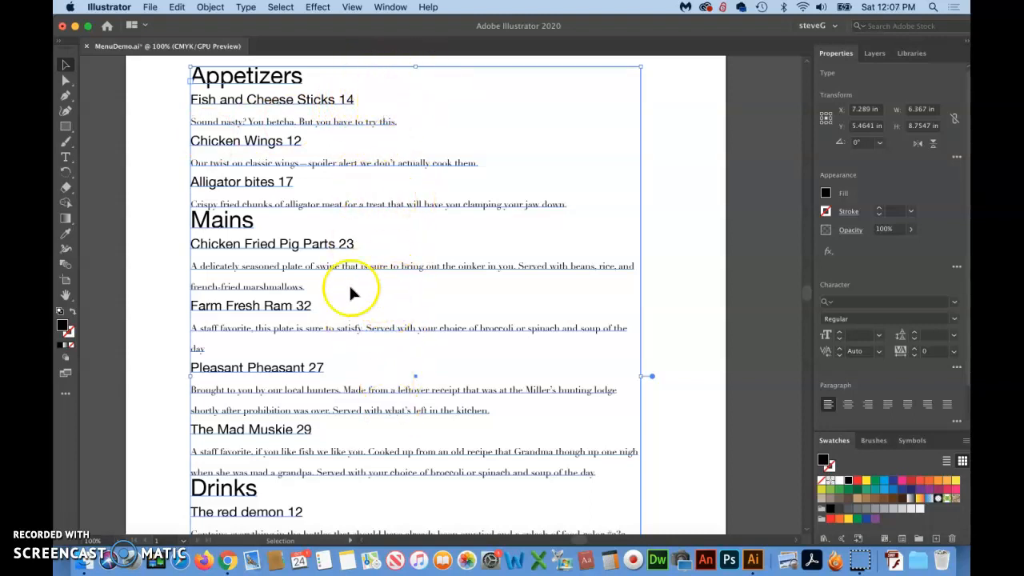
pyautogui.click(66, 160)
pyautogui.click(355, 100)
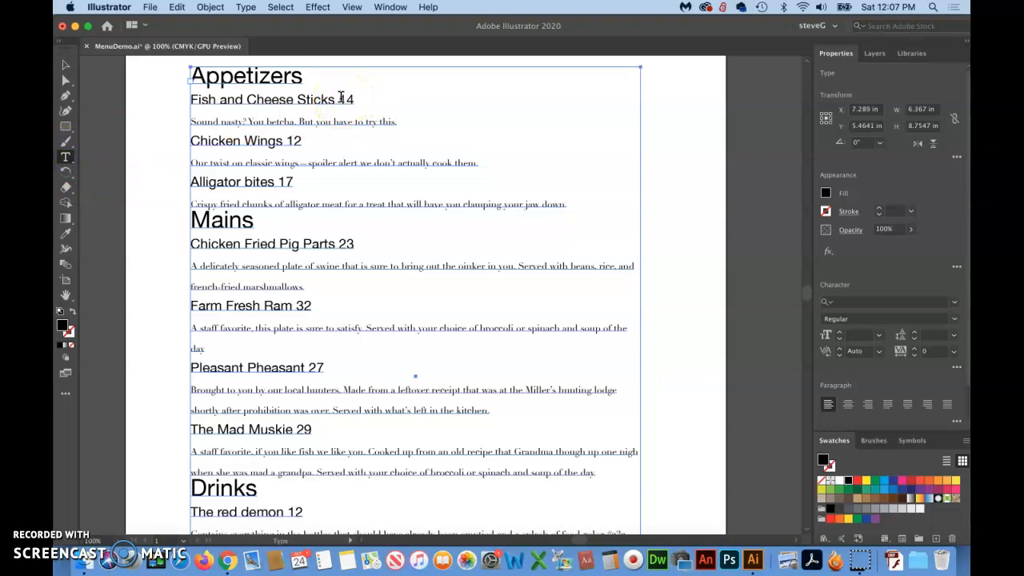
pyautogui.moveTo(342, 98); pyautogui.dragTo(357, 98)
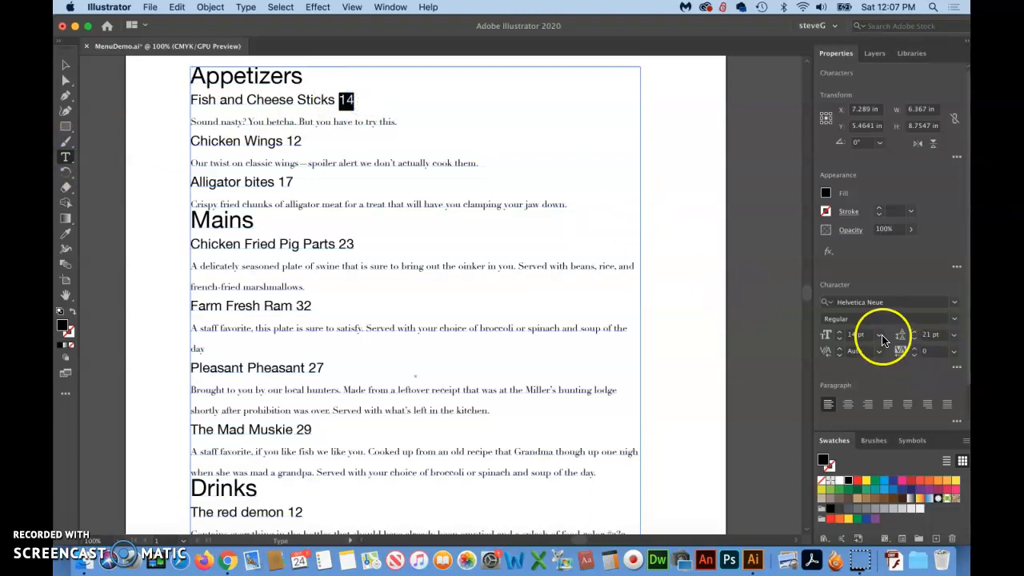
pyautogui.click(954, 320)
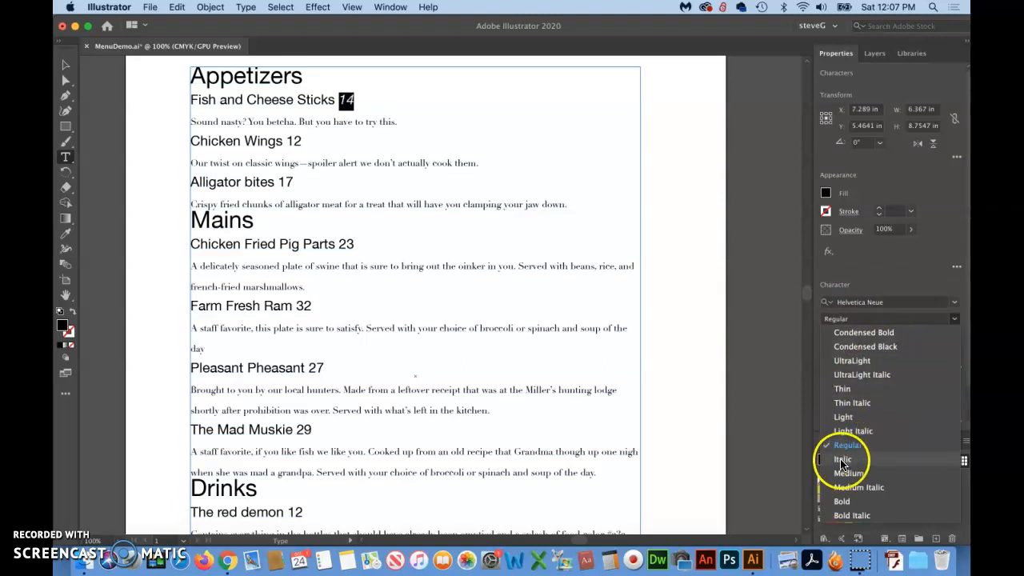
pyautogui.click(843, 502)
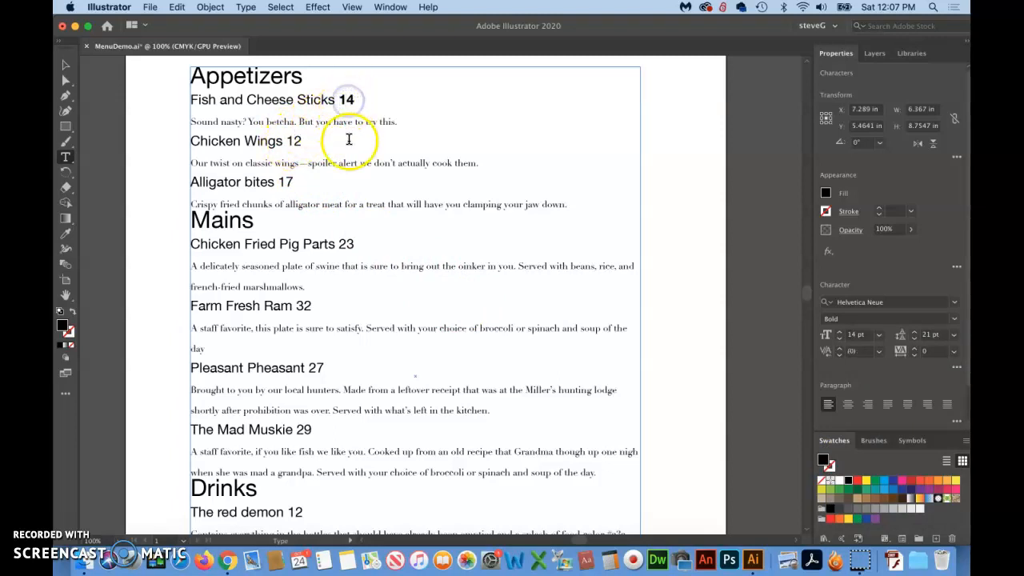
pyautogui.click(345, 99)
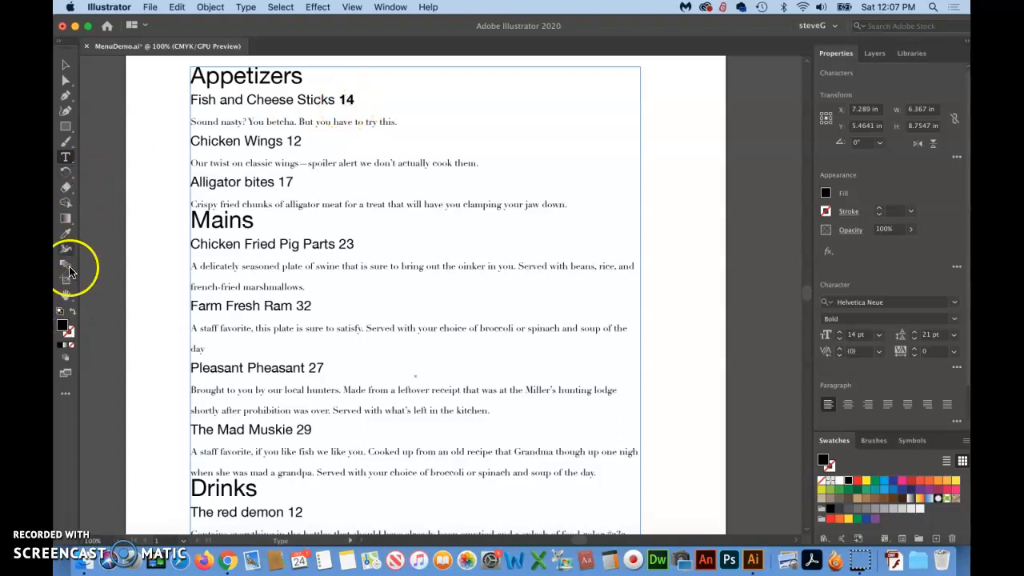
# Examine the bold item prices across the menu, looking closely at the Appetizers and Mains sections
pyautogui.click(65, 295)
pyautogui.click(64, 296)
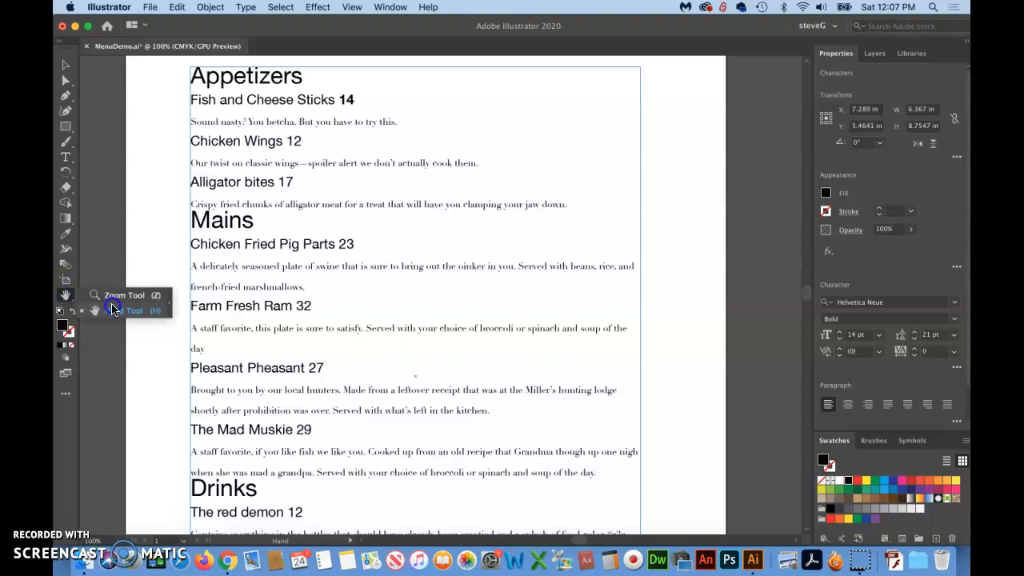
pyautogui.click(115, 296)
pyautogui.moveTo(360, 82); pyautogui.dragTo(581, 482)
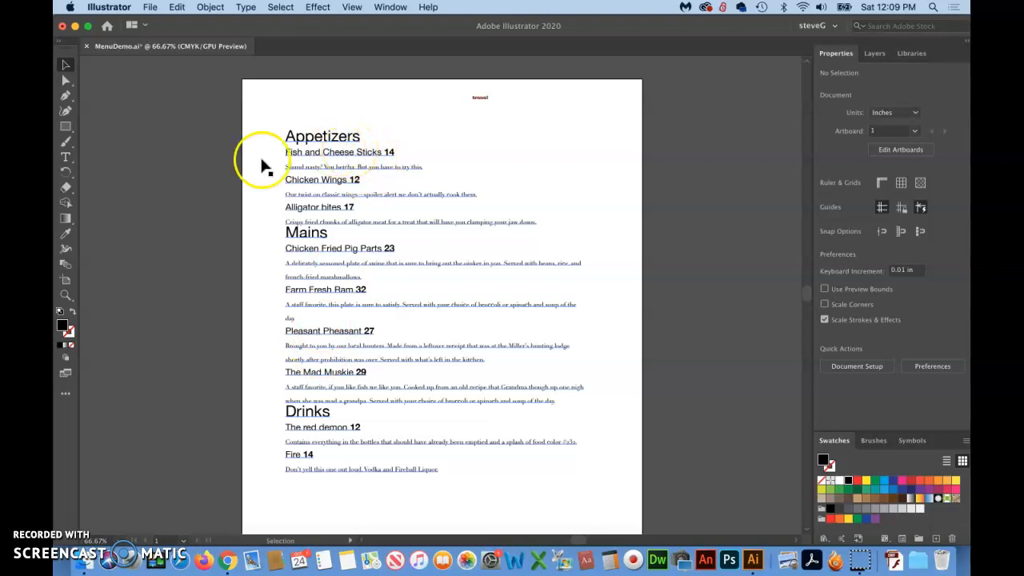
pyautogui.click(66, 295)
pyautogui.moveTo(288, 128); pyautogui.dragTo(398, 330)
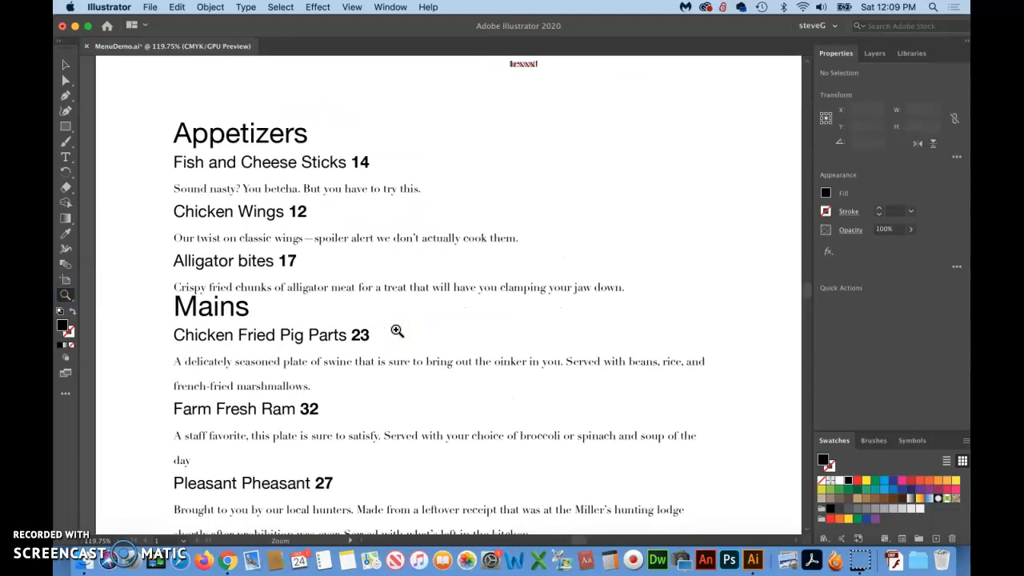
pyautogui.scroll(-2, 362, 273)
pyautogui.hscroll(-1, 363, 273)
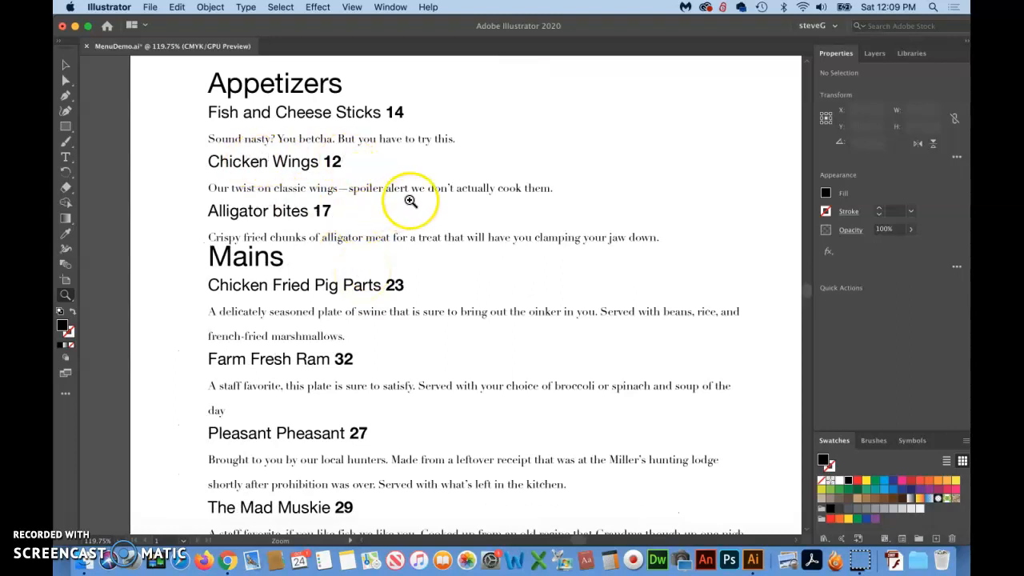
pyautogui.hscroll(2, 410, 201)
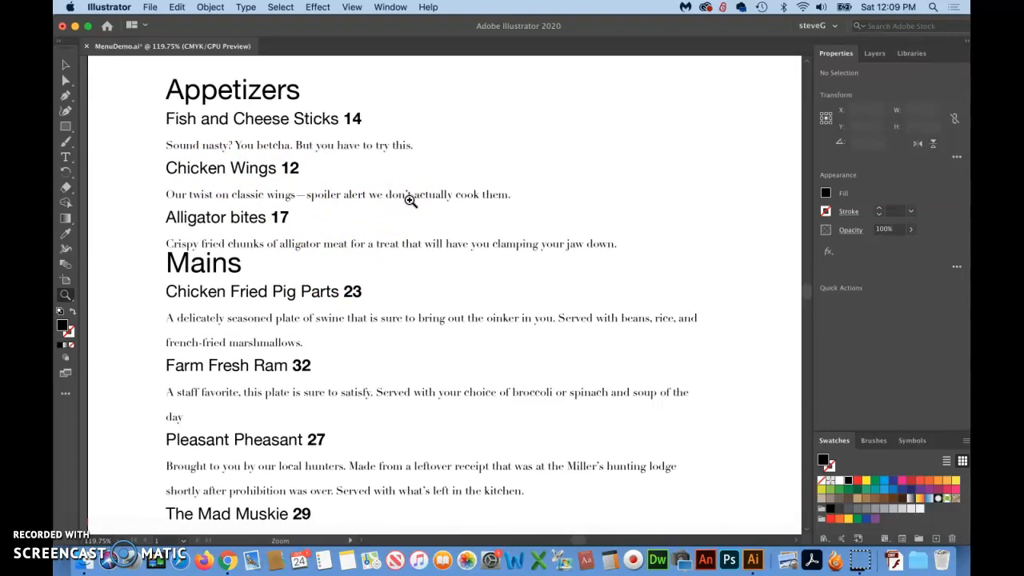
# Select the menu's text frame as an object and show the Tabs ruler for it
pyautogui.click(66, 64)
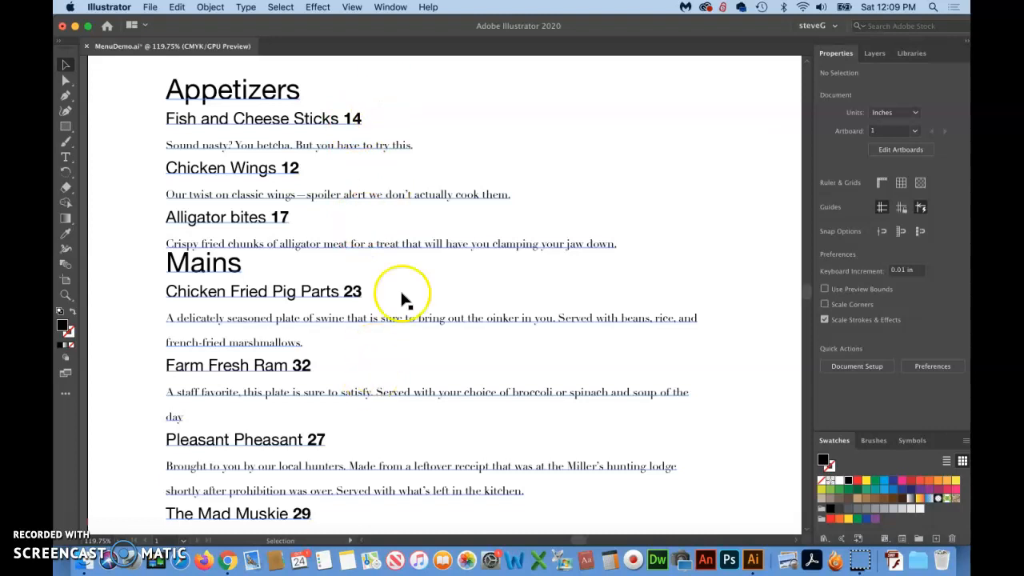
pyautogui.scroll(5, 425, 267)
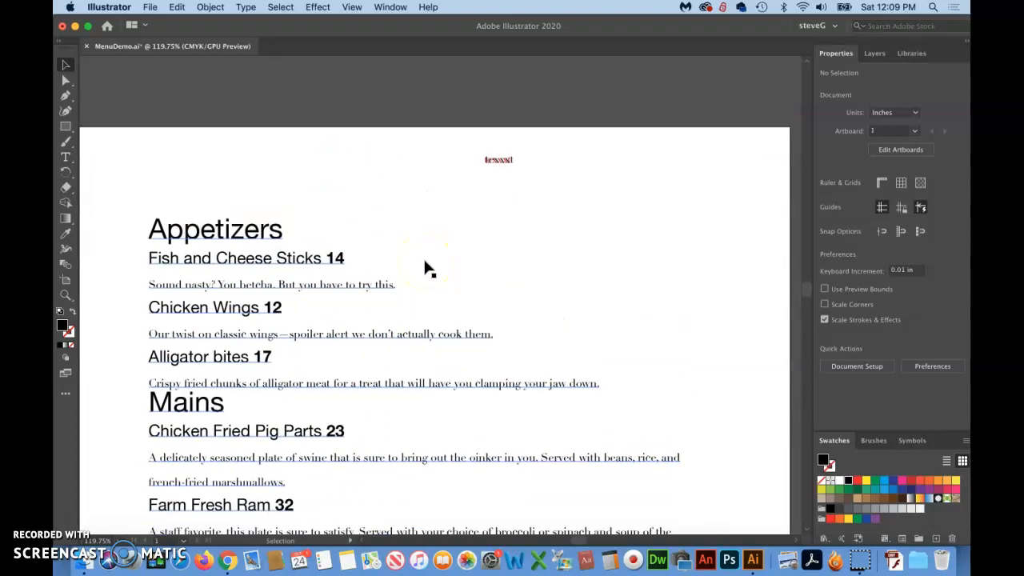
pyautogui.press('super+minus')
pyautogui.press('super+minus')
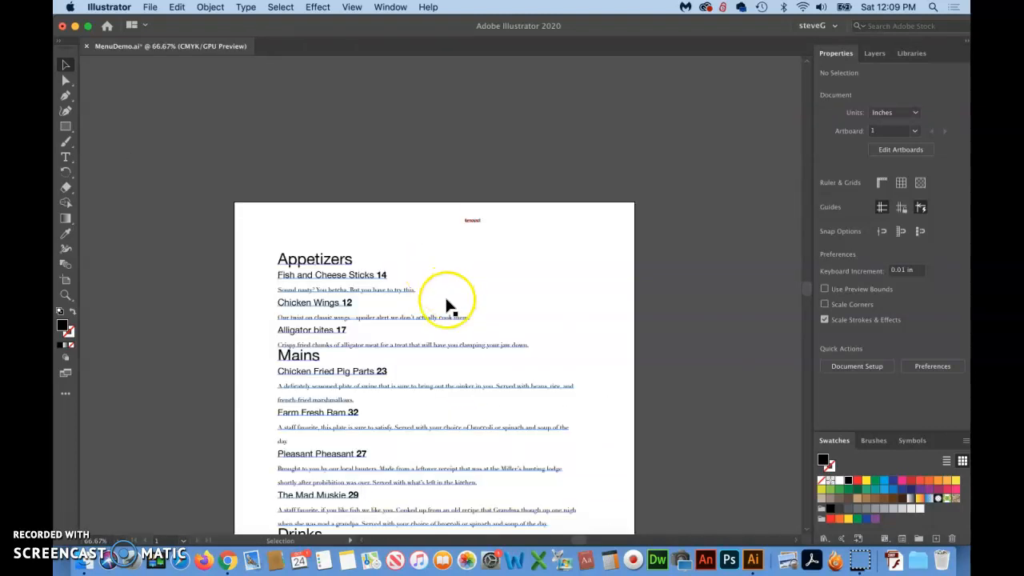
pyautogui.scroll(-5, 447, 302)
pyautogui.scroll(3, 447, 303)
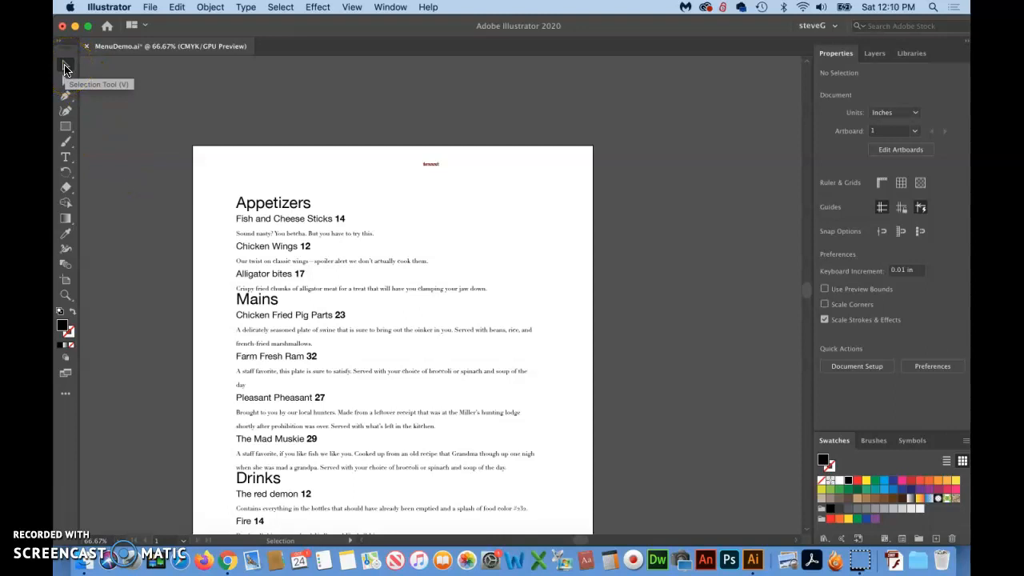
pyautogui.click(272, 206)
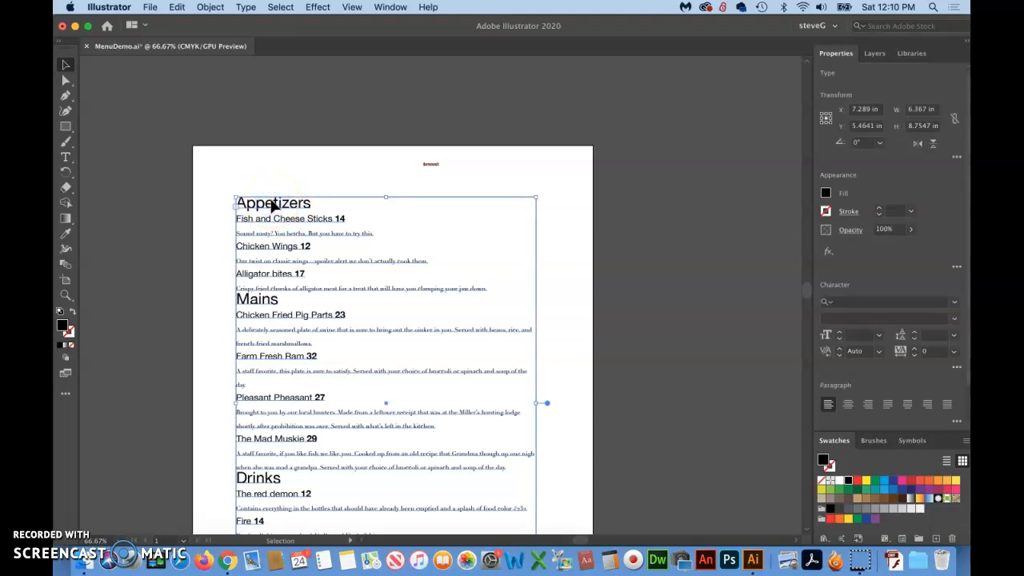
pyautogui.click(322, 327)
pyautogui.scroll(-2, 323, 328)
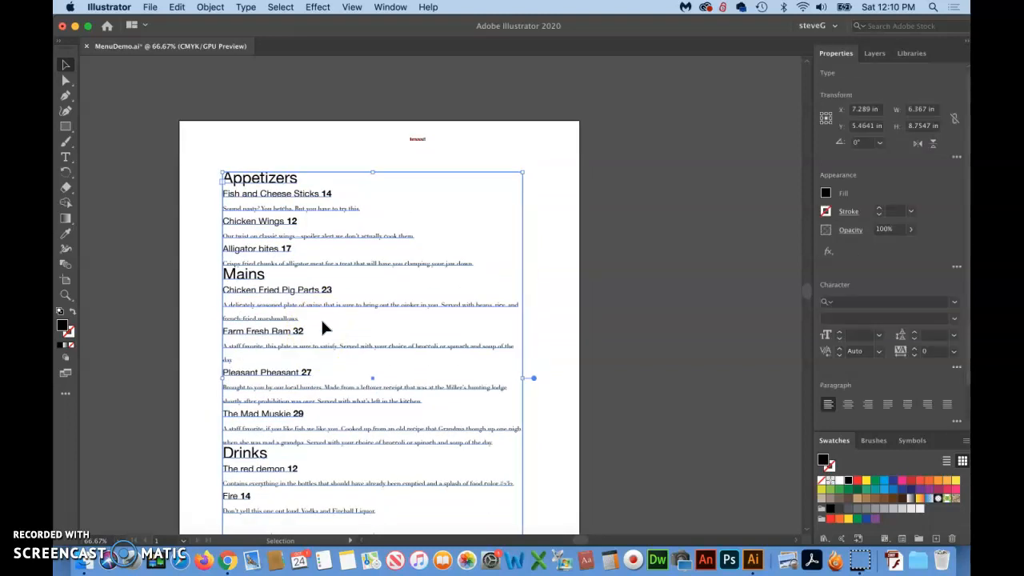
pyautogui.click(390, 8)
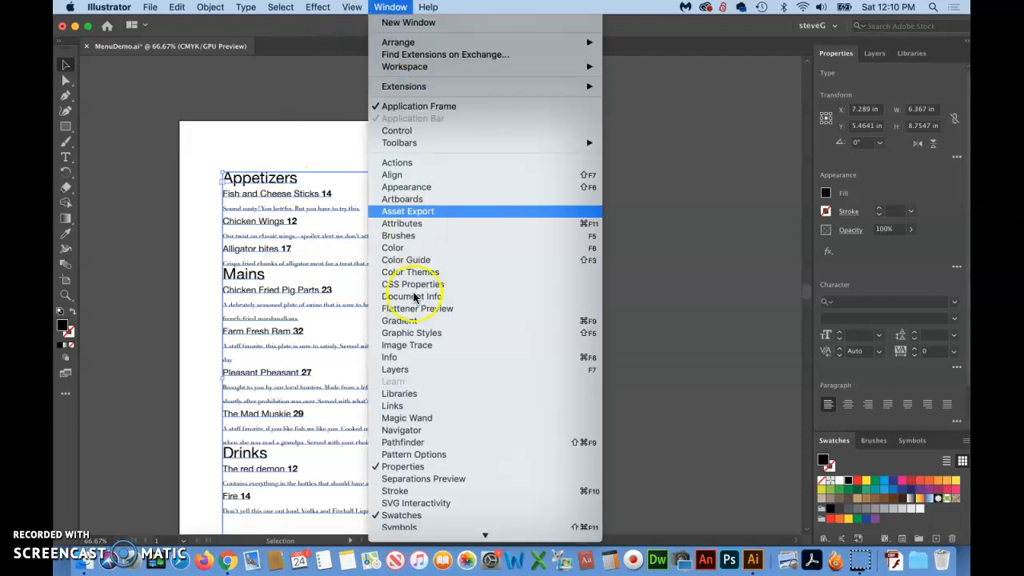
pyautogui.scroll(-5, 400, 454)
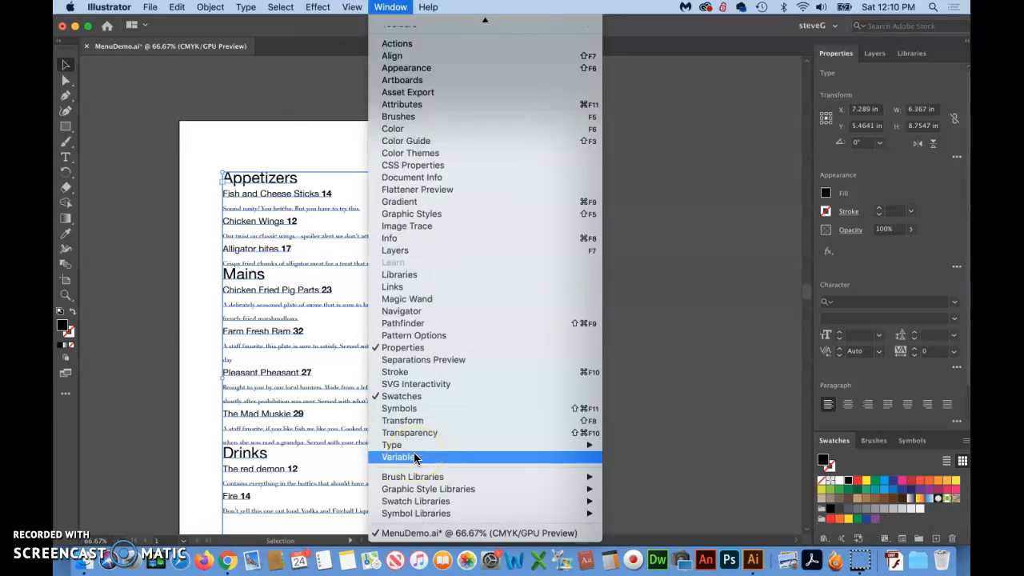
pyautogui.moveTo(428, 445)
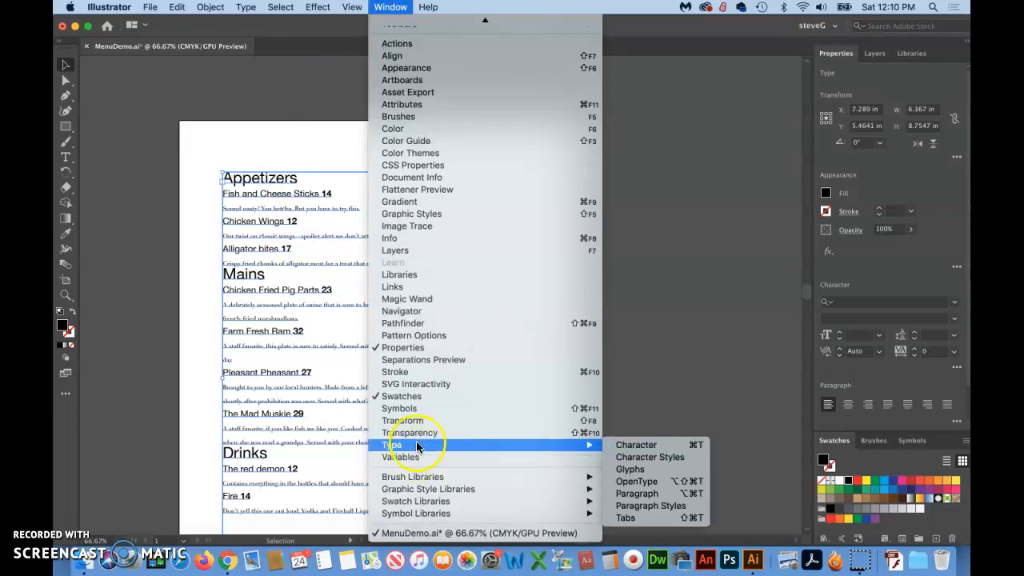
pyautogui.click(657, 520)
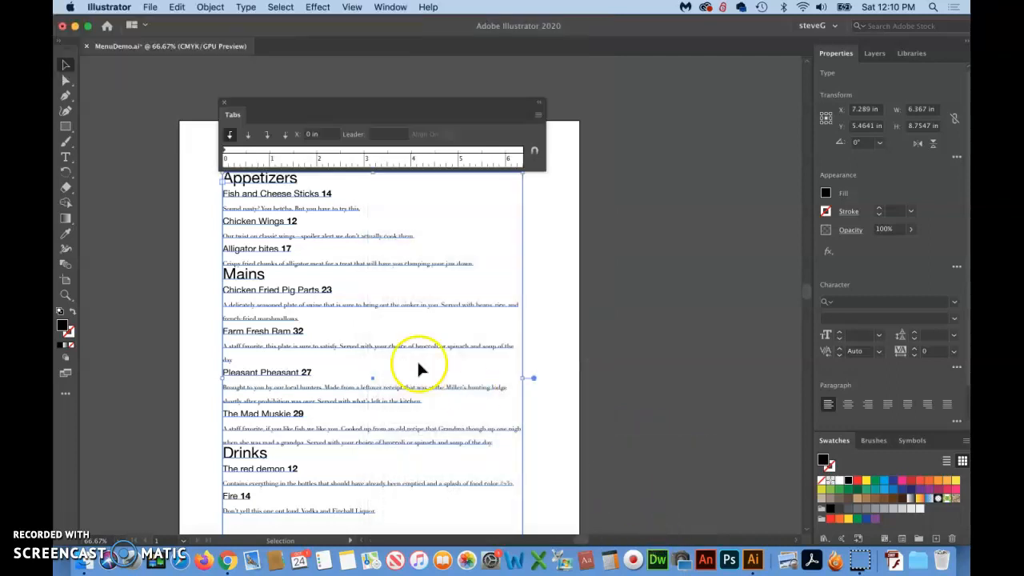
# Enlarge the Appetizers area and snap the Tabs ruler to the upper edge of the menu's text frame
pyautogui.click(66, 294)
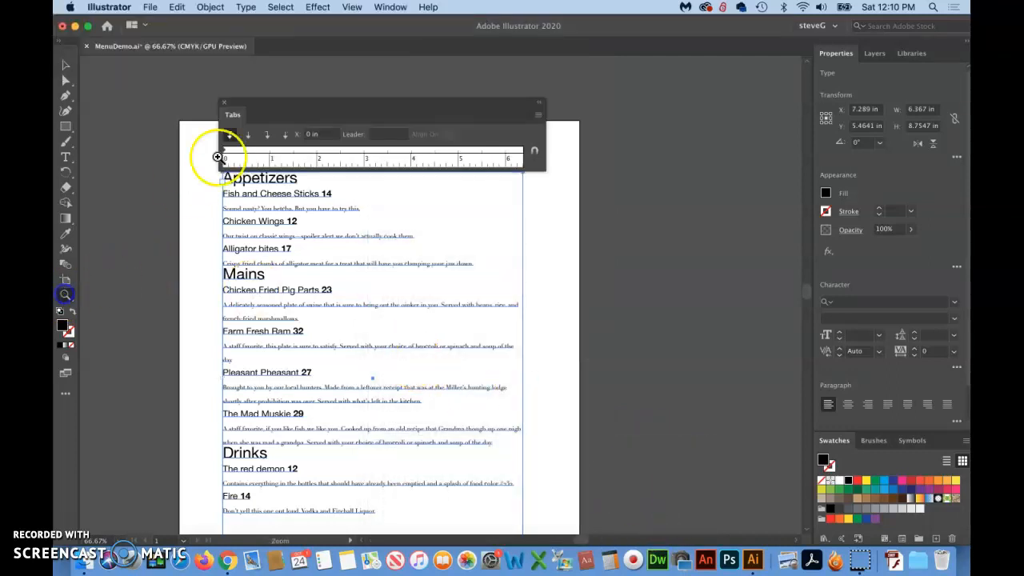
pyautogui.moveTo(194, 183); pyautogui.dragTo(333, 98)
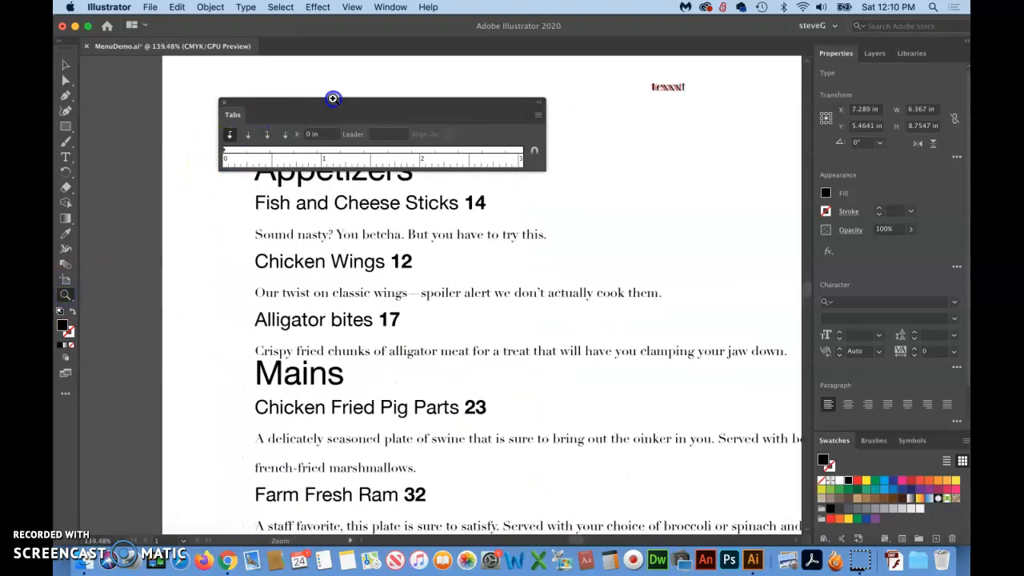
pyautogui.hscroll(4, 339, 298)
pyautogui.scroll(3, 339, 298)
pyautogui.hscroll(-2, 339, 299)
pyautogui.scroll(-2, 339, 299)
pyautogui.scroll(2, 339, 297)
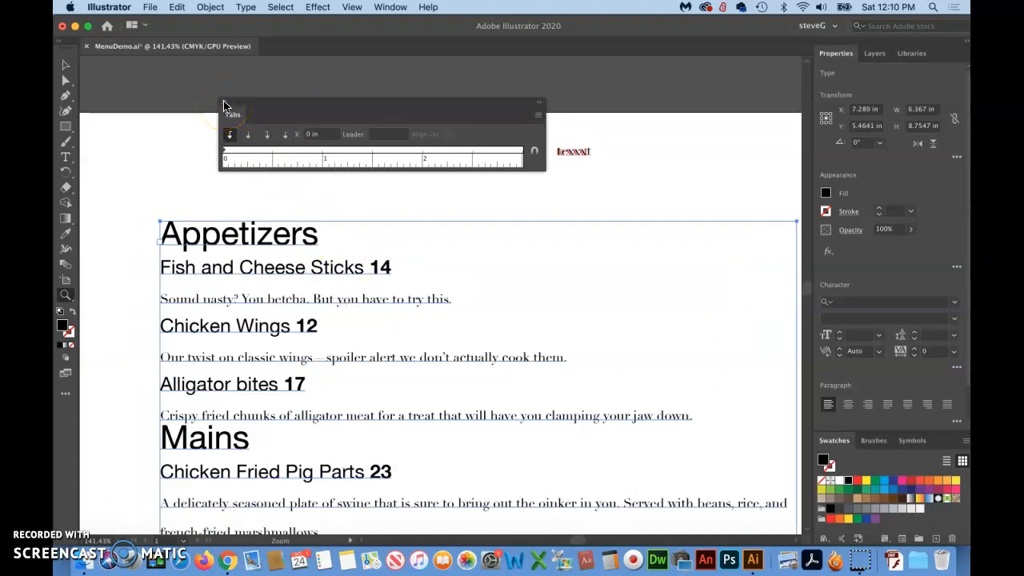
pyautogui.click(534, 153)
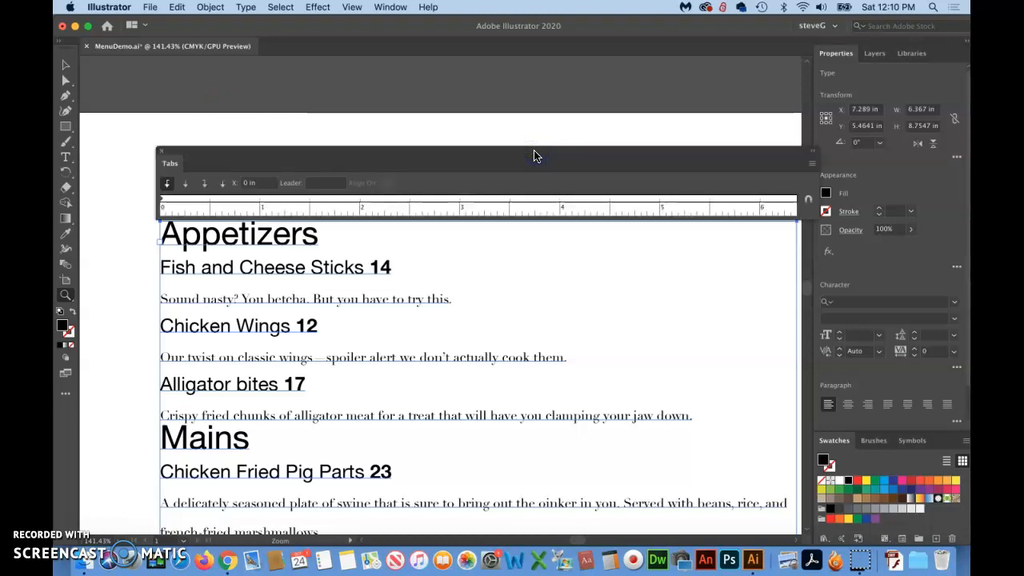
# Pan the page with the Hand tool and realign the Tabs ruler directly above the Appetizers heading
pyautogui.click(365, 198)
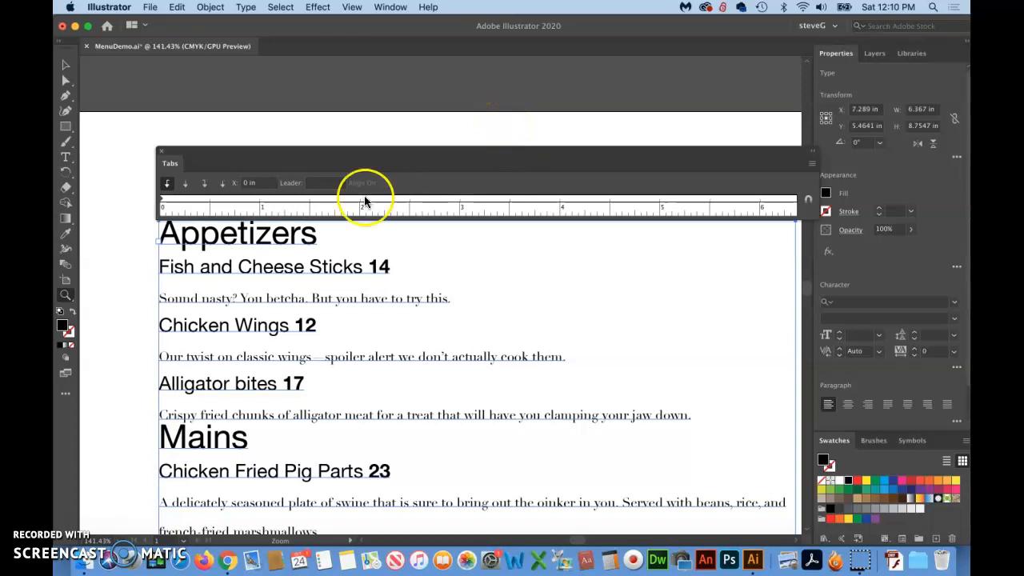
pyautogui.moveTo(66, 298); pyautogui.dragTo(124, 310)
pyautogui.moveTo(470, 336); pyautogui.dragTo(438, 345)
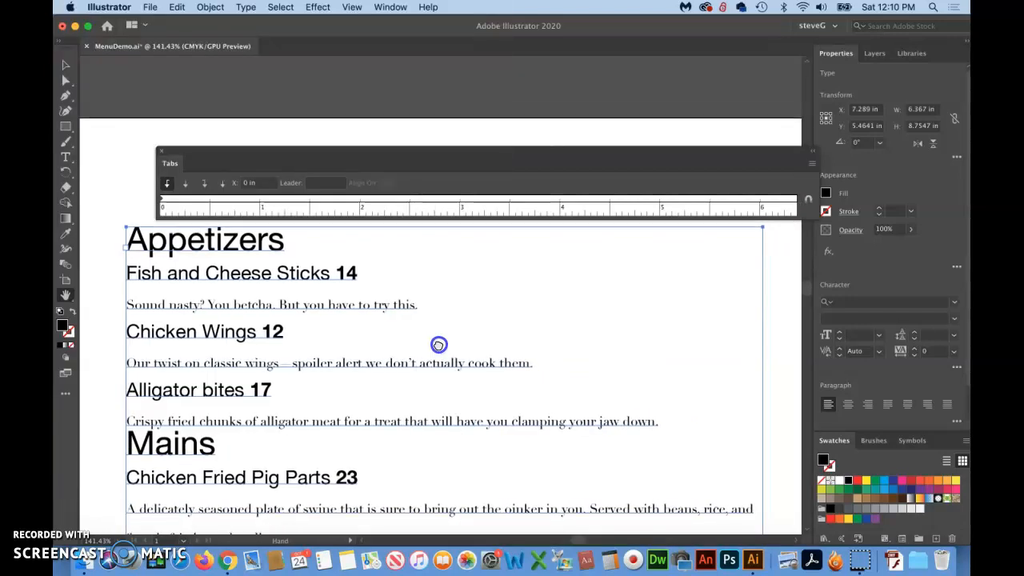
pyautogui.moveTo(384, 160); pyautogui.dragTo(350, 155)
pyautogui.click(774, 197)
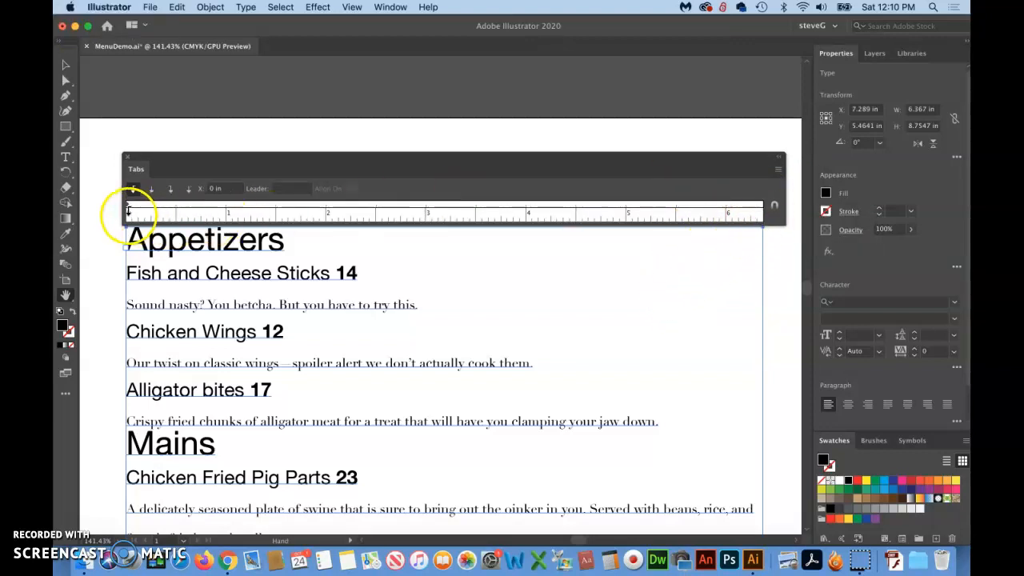
pyautogui.moveTo(244, 209); pyautogui.dragTo(743, 231)
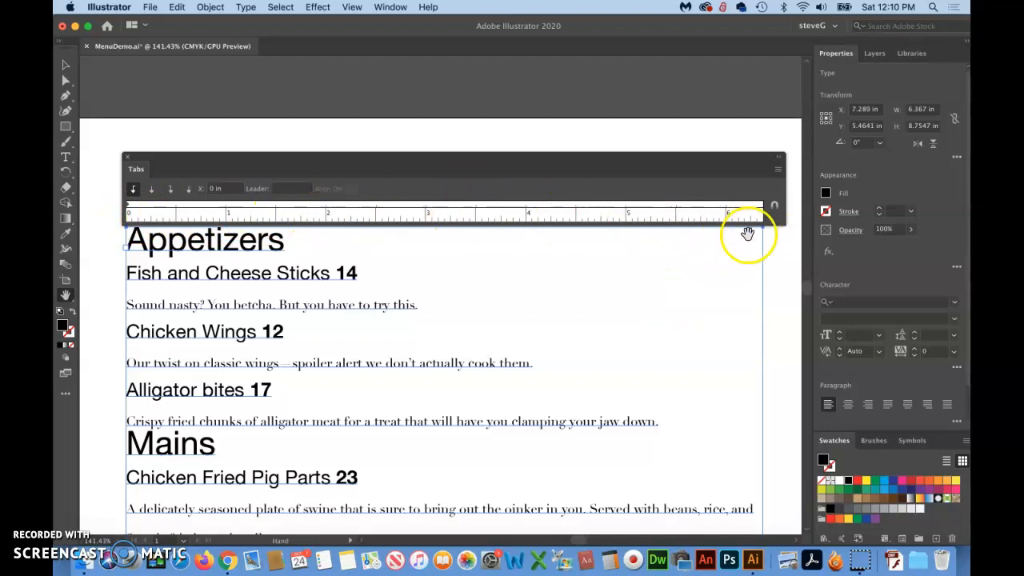
pyautogui.click(635, 310)
pyautogui.scroll(-3, 635, 308)
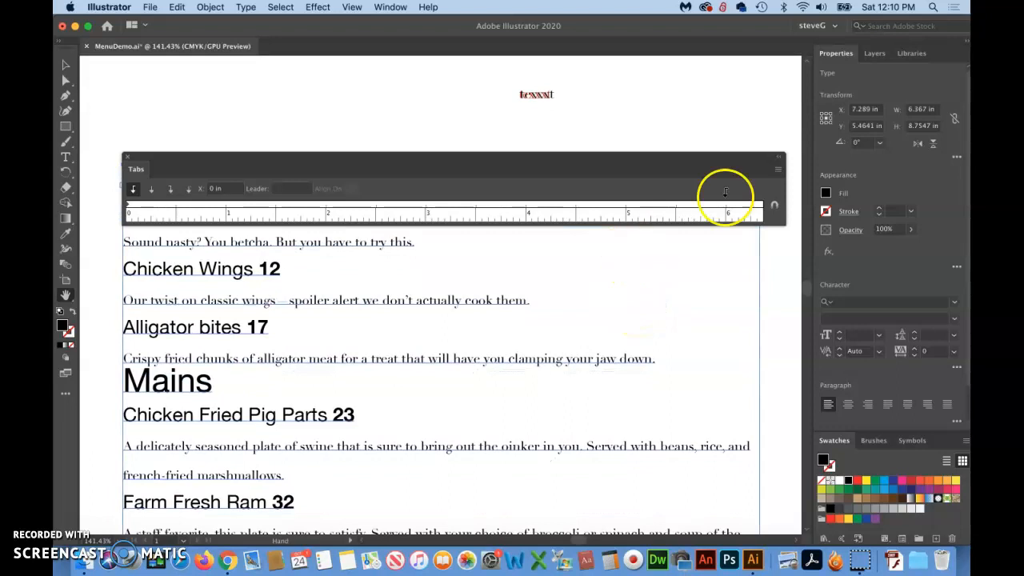
pyautogui.click(774, 205)
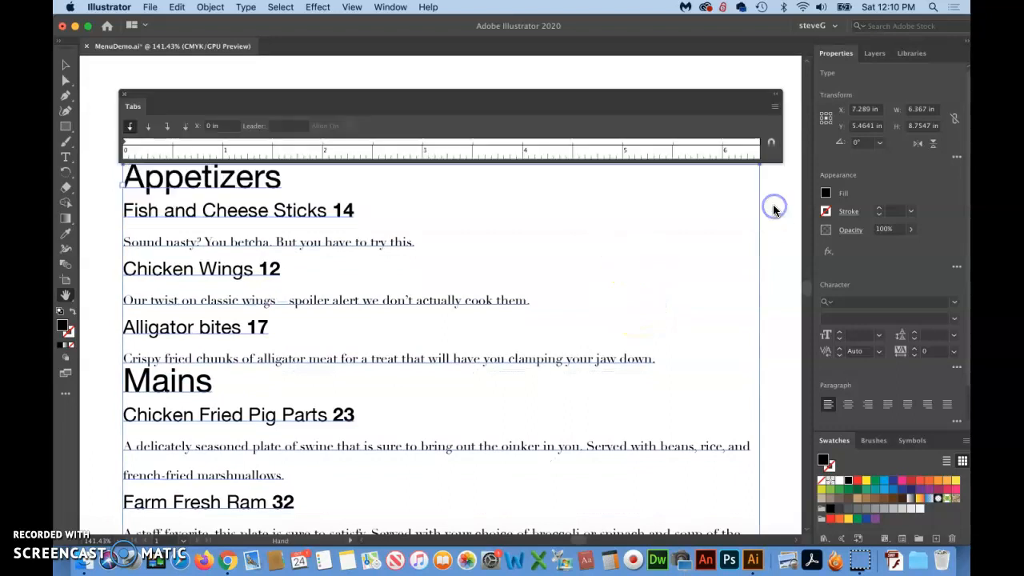
# Add a left-justified tab stop at about 3.18 in to the menu's text frame and insert a tab before each Appetizers price
pyautogui.click(131, 128)
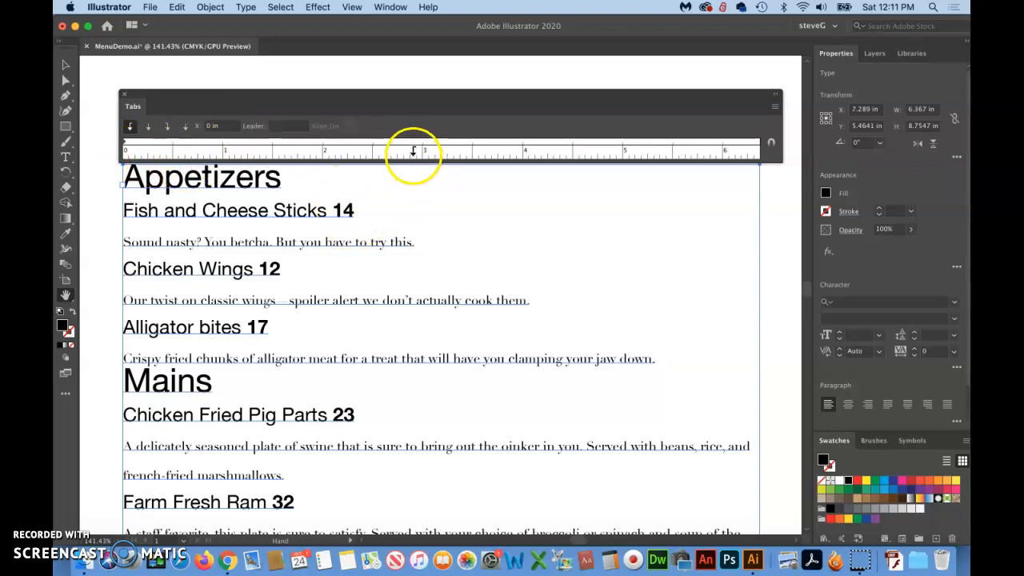
pyautogui.click(130, 127)
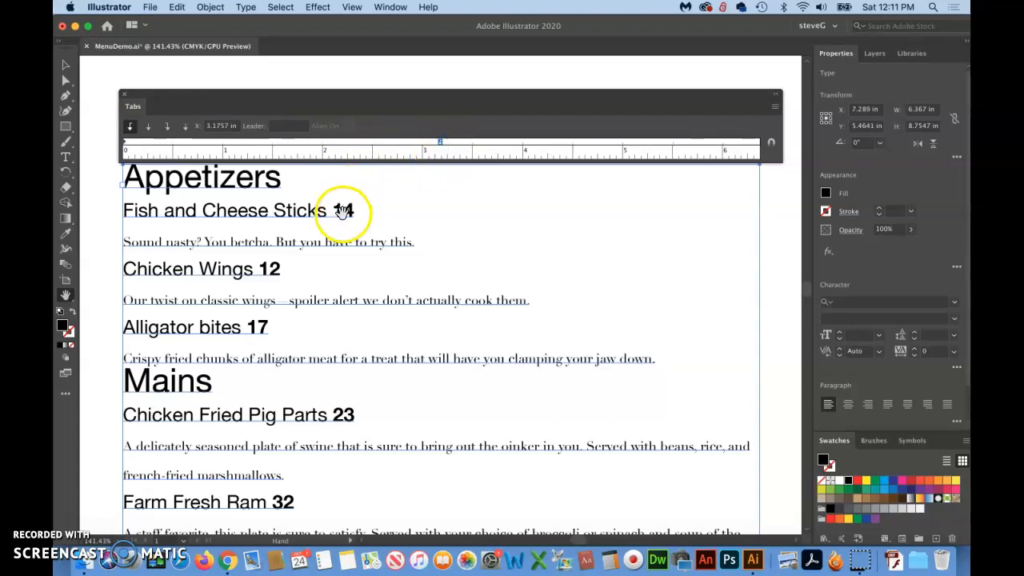
pyautogui.click(65, 157)
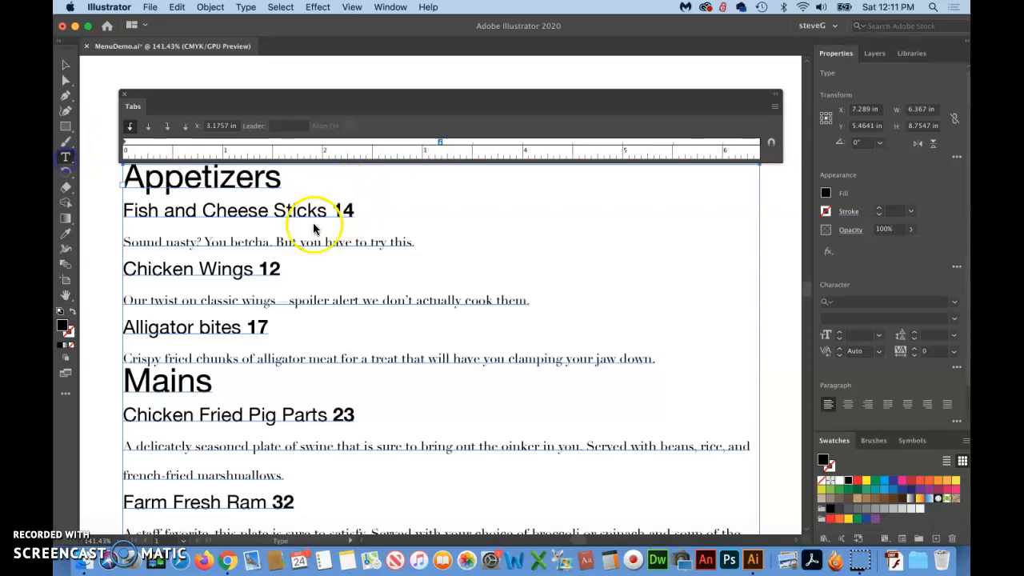
pyautogui.click(337, 211)
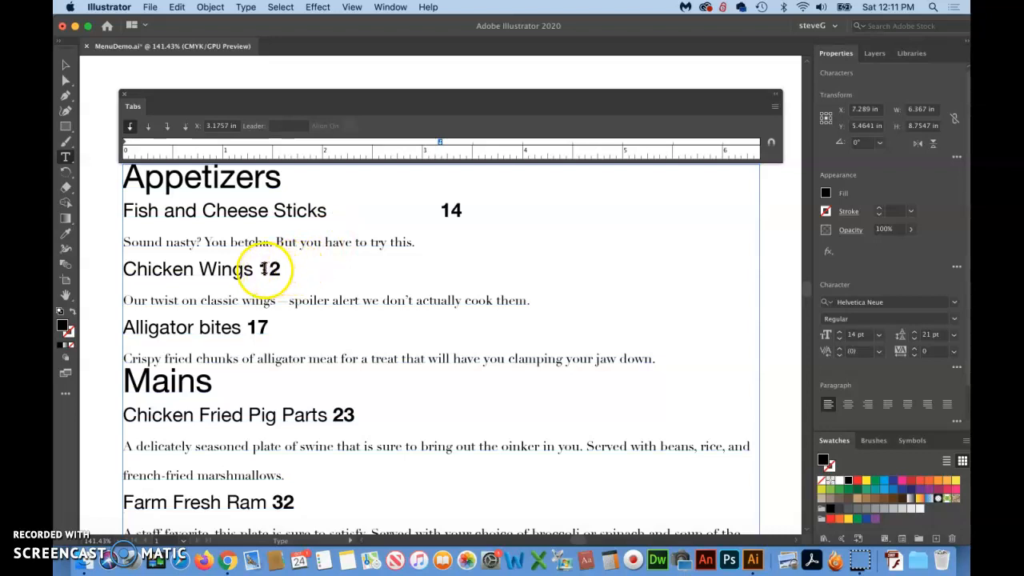
pyautogui.press('Tab')
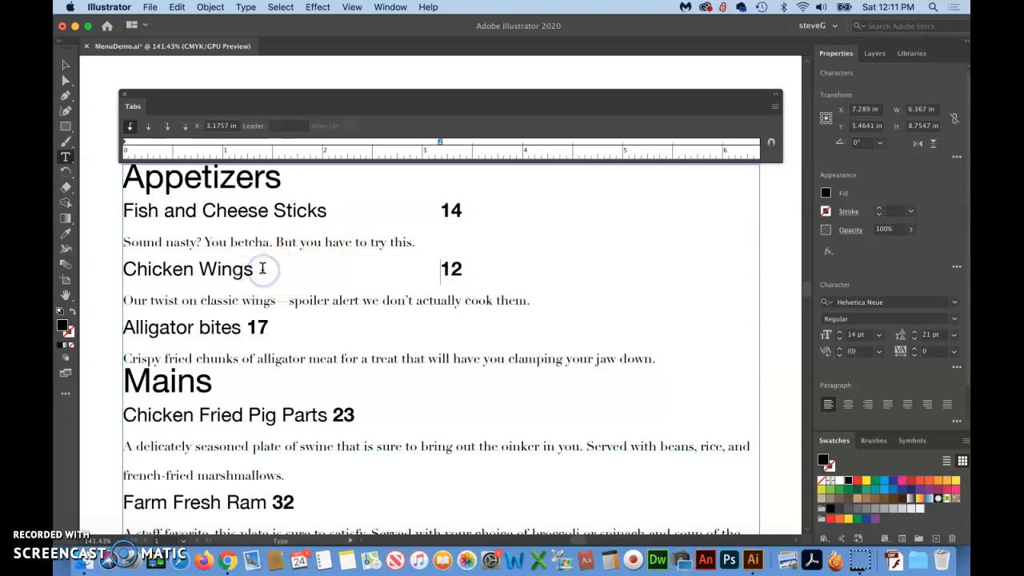
pyautogui.click(250, 328)
pyautogui.press('Tab')
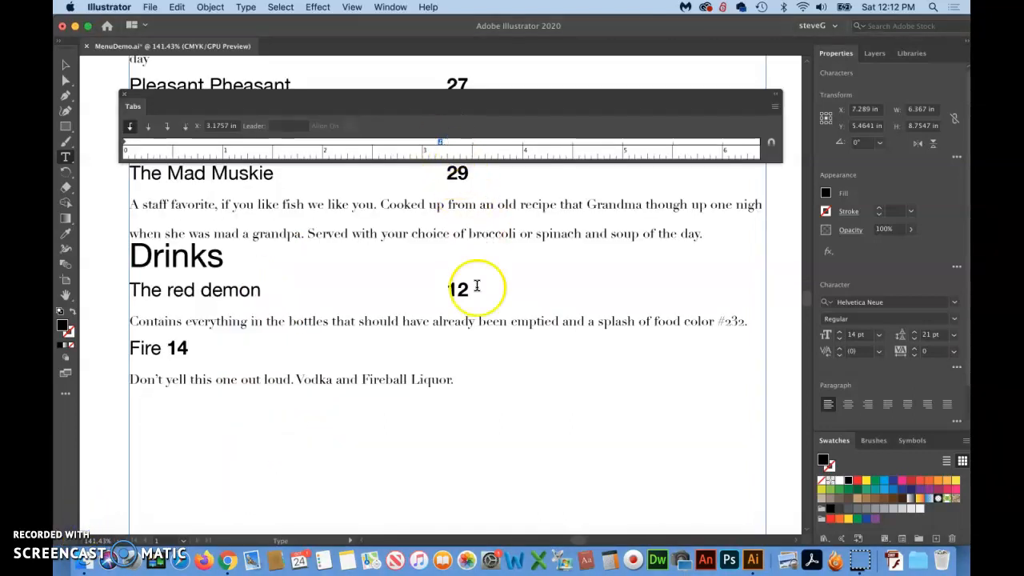
# Insert a tab before every item price in the Mains and Drinks sections, through Fire
pyautogui.hscroll(1, 477, 286)
pyautogui.hscroll(-1, 477, 285)
pyautogui.scroll(-2, 477, 285)
pyautogui.scroll(2, 477, 285)
pyautogui.hscroll(1, 477, 286)
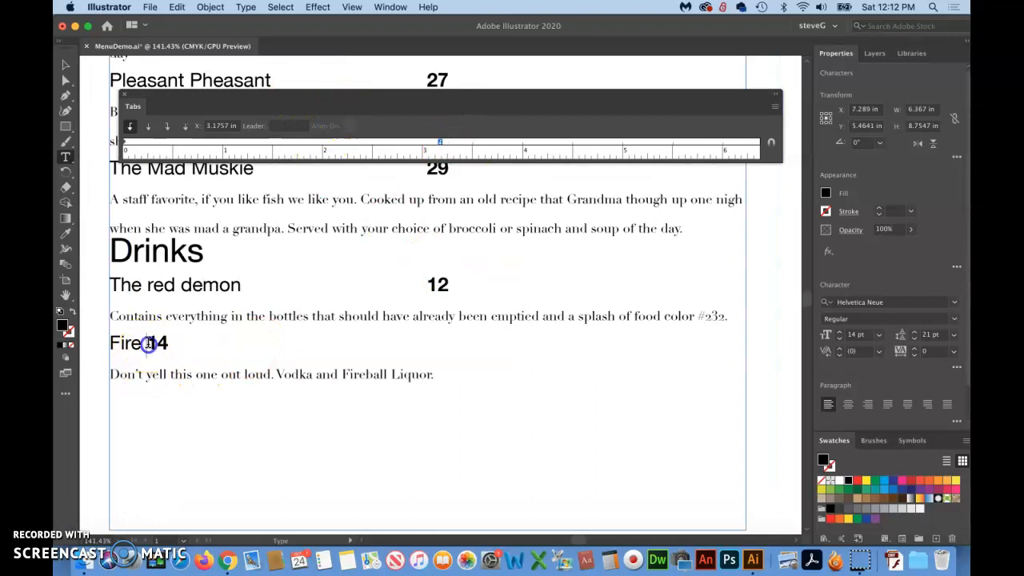
pyautogui.scroll(10, 297, 336)
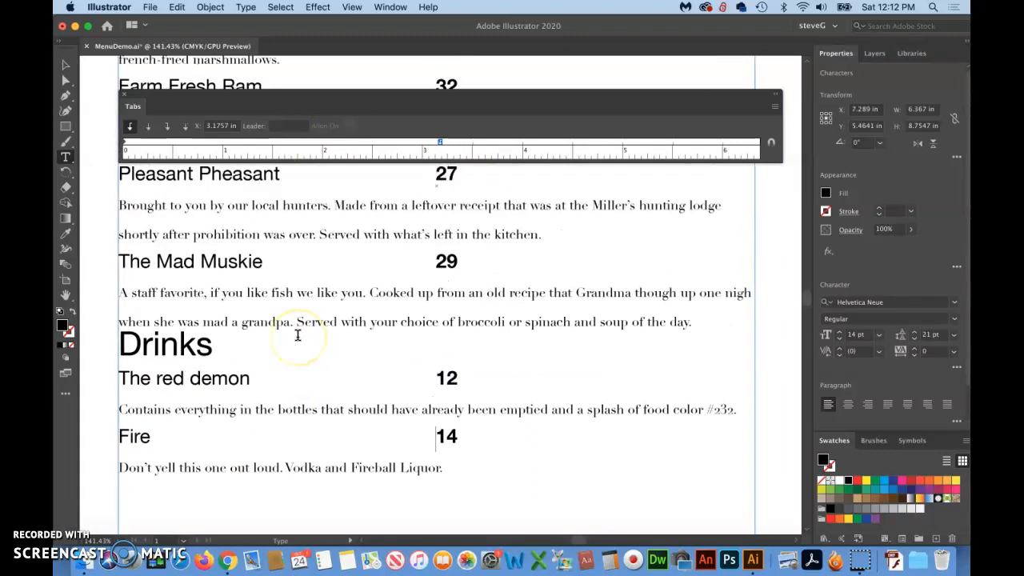
pyautogui.scroll(3, 297, 335)
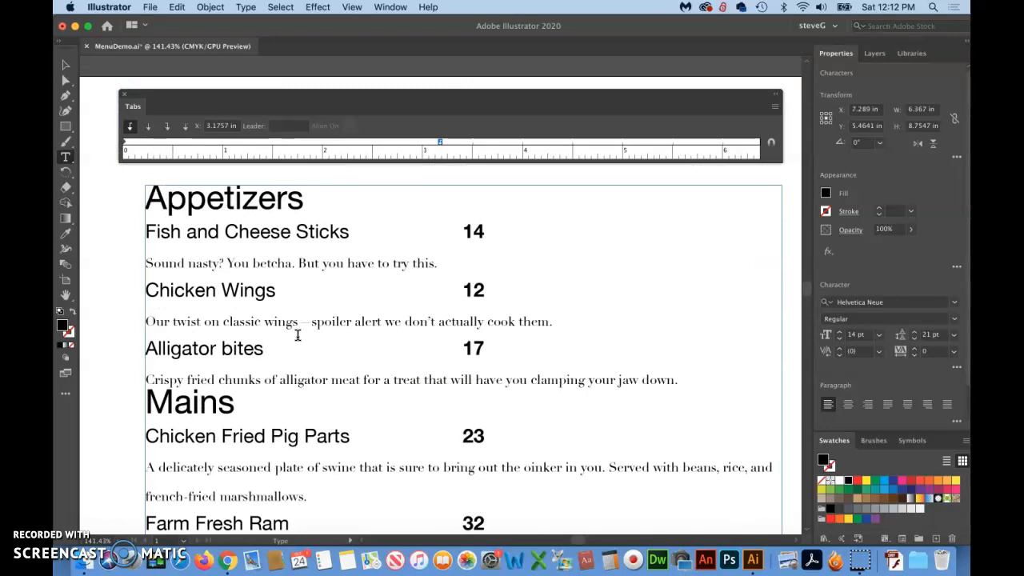
# With all the menu text selected and the Tabs ruler realigned above it, move the shared price tab stop to 3.813 in
pyautogui.press('super+minus')
pyautogui.press('super+minus')
pyautogui.press('super+minus')
pyautogui.click(340, 288)
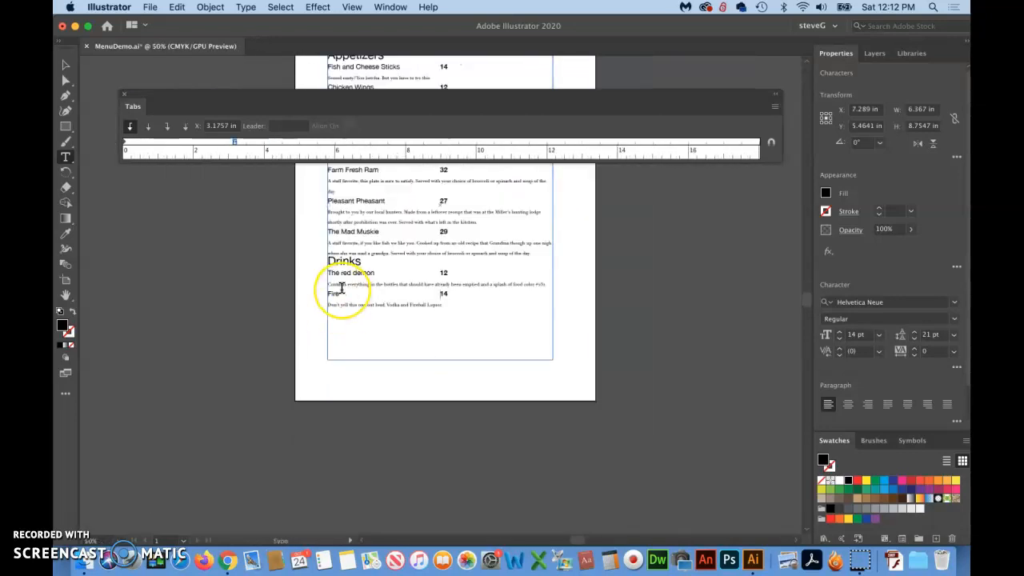
pyautogui.scroll(6, 340, 288)
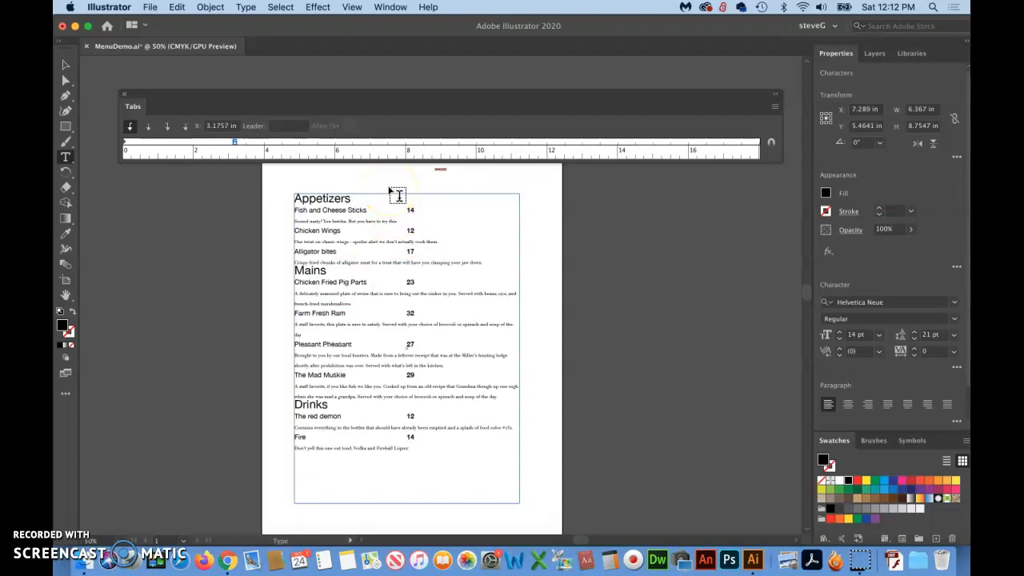
pyautogui.click(295, 198)
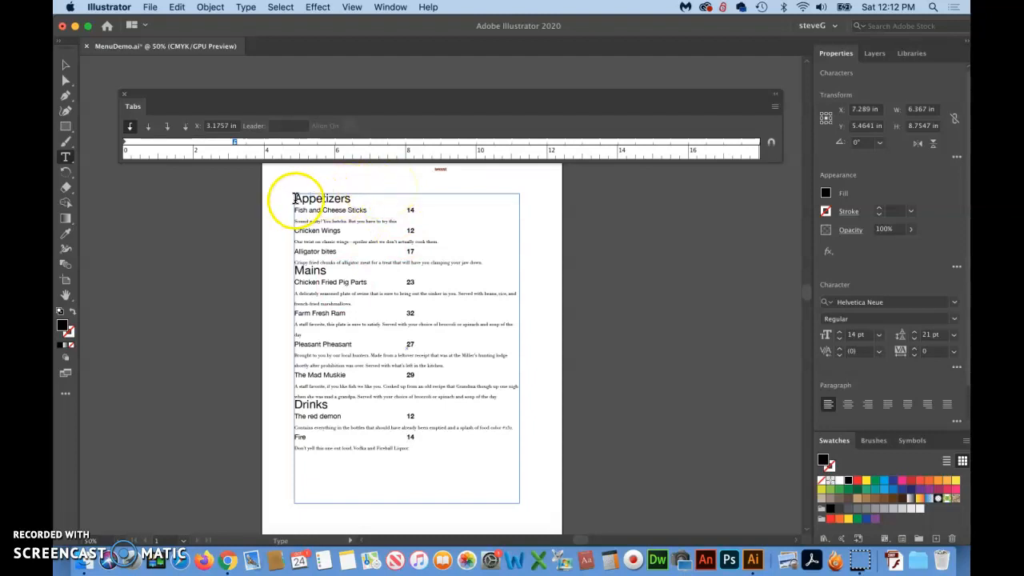
pyautogui.click(295, 198)
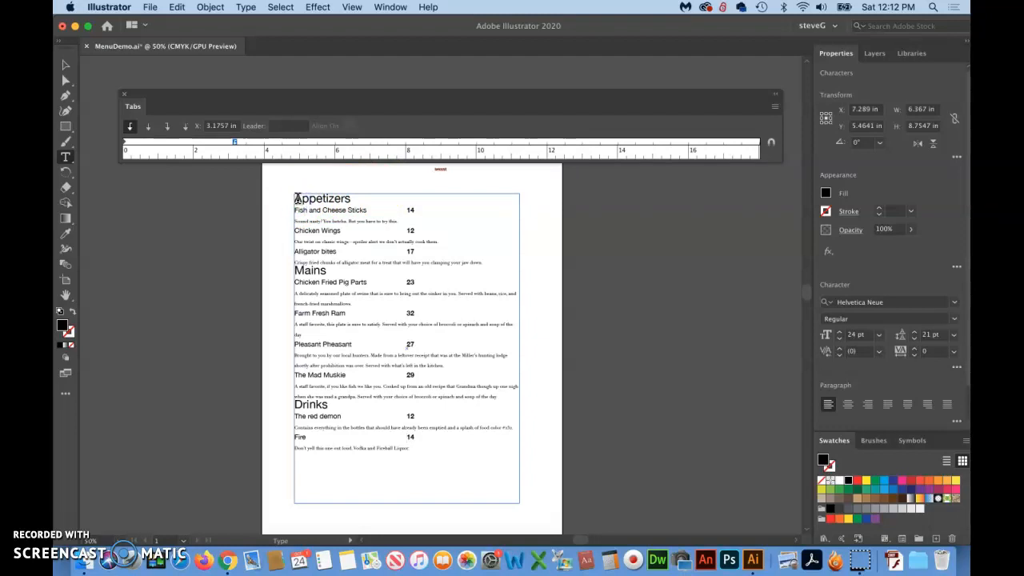
pyautogui.press('super+a')
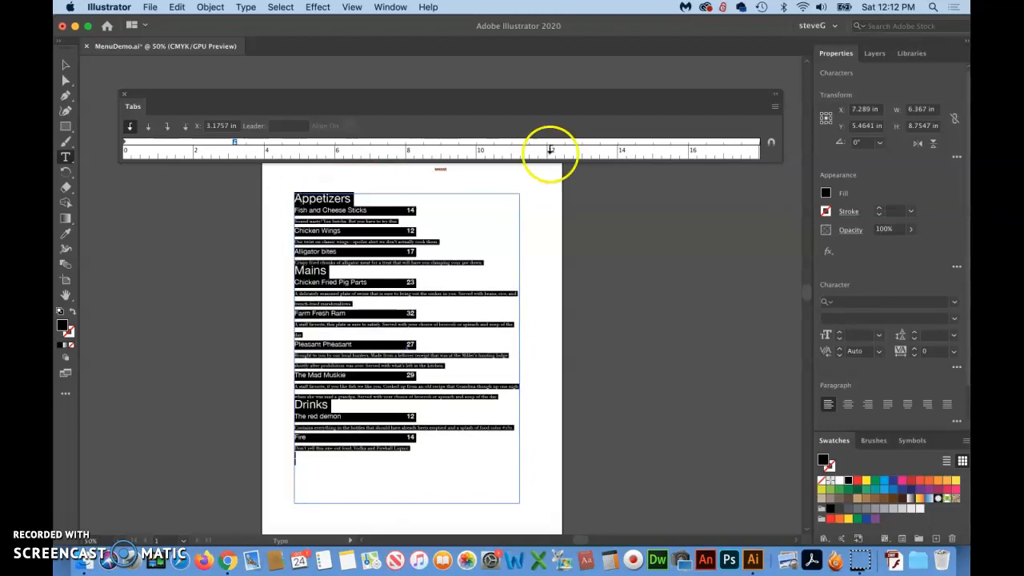
pyautogui.click(771, 147)
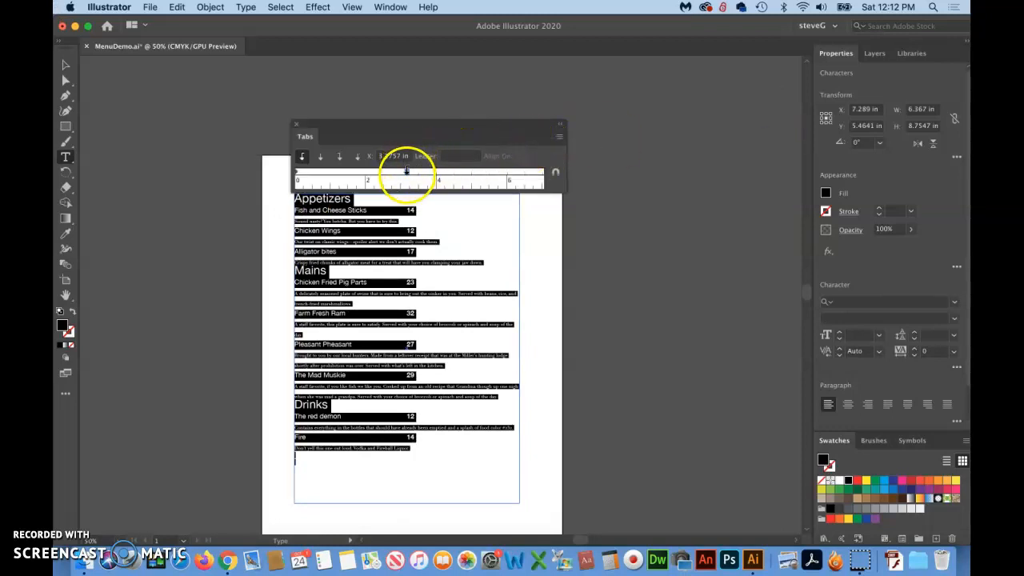
pyautogui.moveTo(407, 169)
pyautogui.mouseDown()
pyautogui.moveTo(448, 178)
pyautogui.moveTo(408, 171)
pyautogui.moveTo(428, 173)
pyautogui.mouseUp()
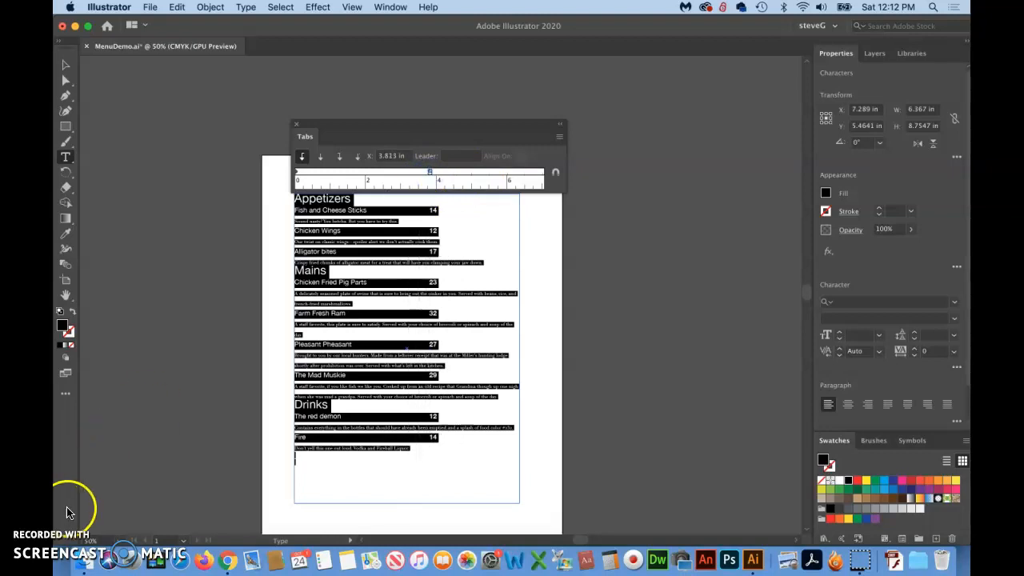
# Close the Tabs ruler and deselect the menu's text frame
pyautogui.click(297, 128)
pyautogui.scroll(-2, 411, 130)
pyautogui.hscroll(3, 411, 130)
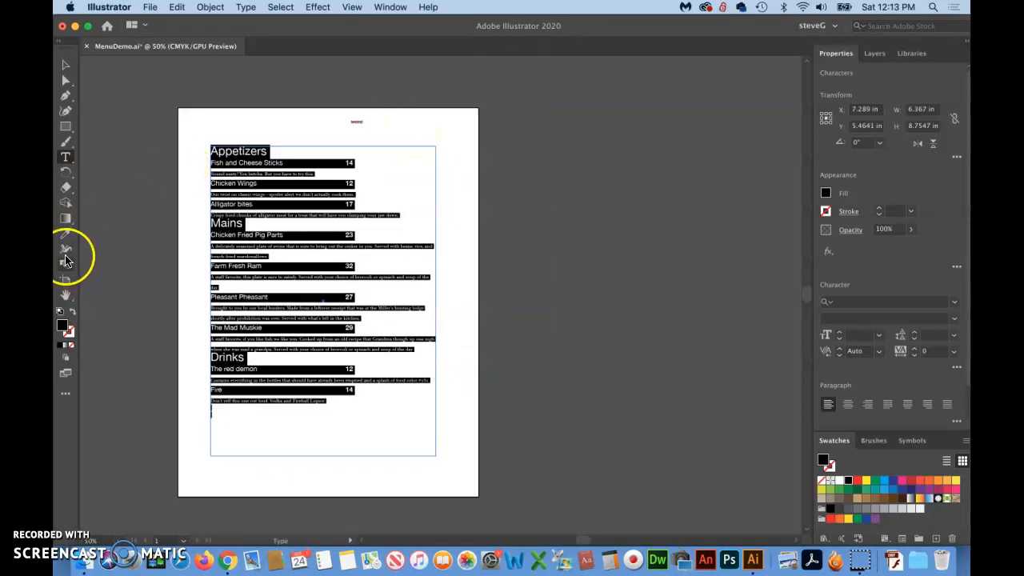
pyautogui.click(65, 64)
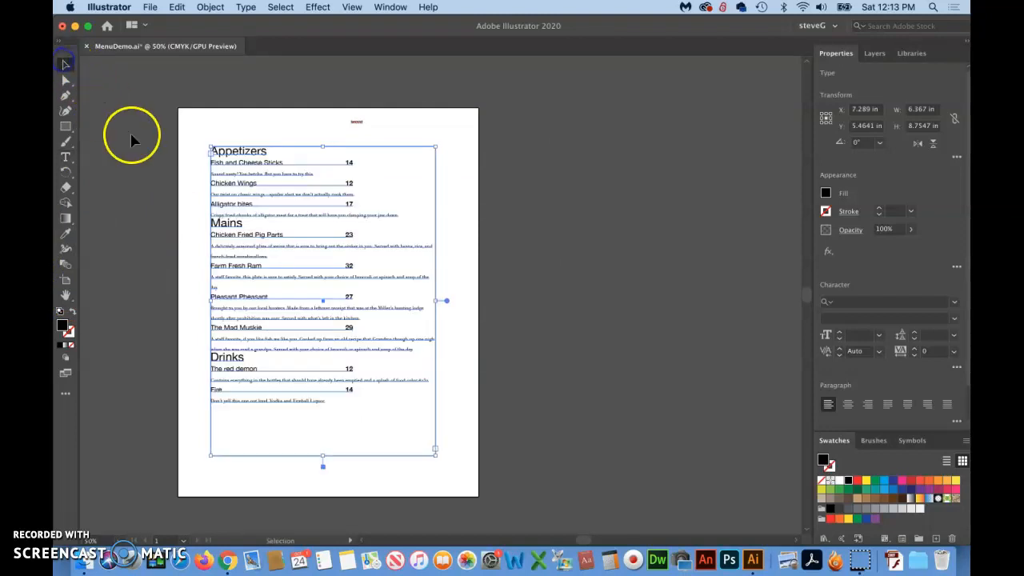
pyautogui.click(132, 135)
pyautogui.scroll(1, 155, 174)
pyautogui.hscroll(-2, 155, 174)
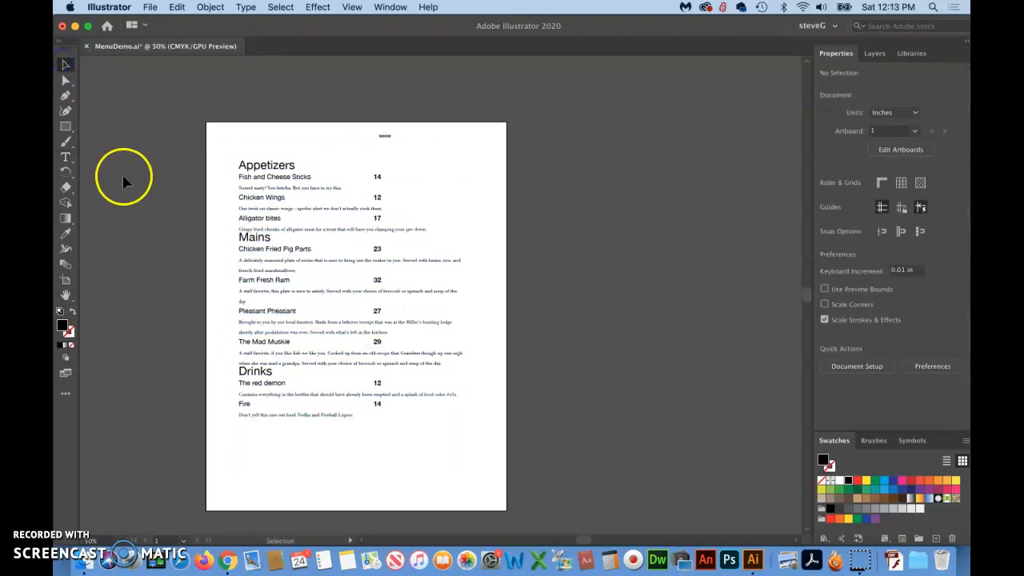